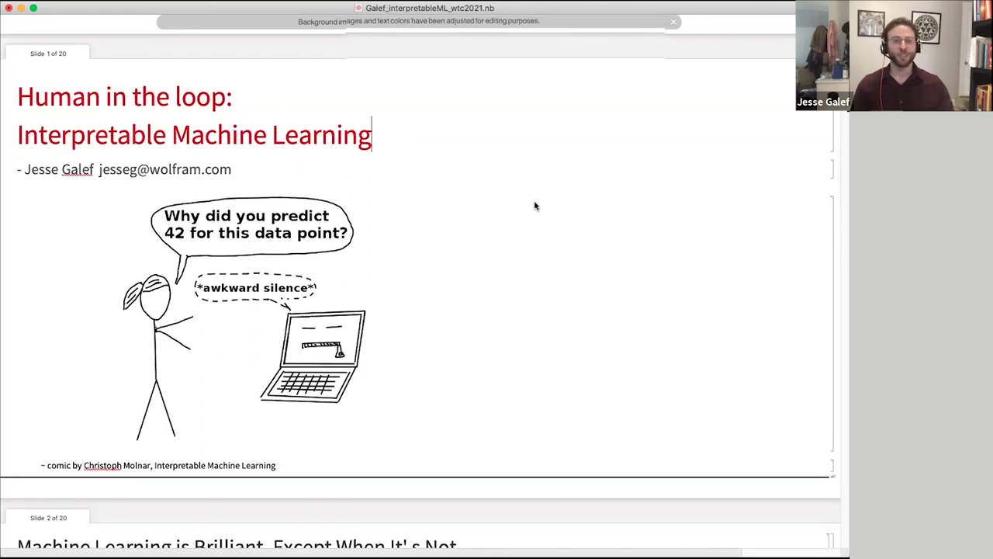
Scroll past the title slide and slide 2 to slide 3, the specification-gaming Lego example
{"action": "scroll", "coordinate": [534, 207], "scroll_direction": "down", "scroll_amount": 5}
{"action": "scroll", "coordinate": [534, 207], "scroll_direction": "down", "scroll_amount": 1}
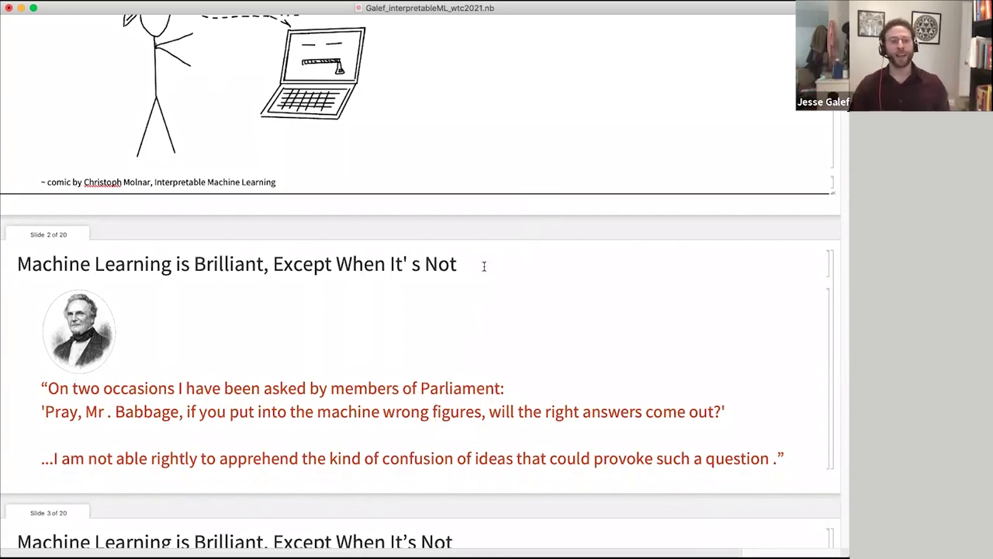
{"action": "scroll", "coordinate": [485, 266], "scroll_direction": "down", "scroll_amount": 5}
Mark the specification gaming citation line on slide 3
{"action": "scroll", "coordinate": [488, 272], "scroll_direction": "down", "scroll_amount": 3}
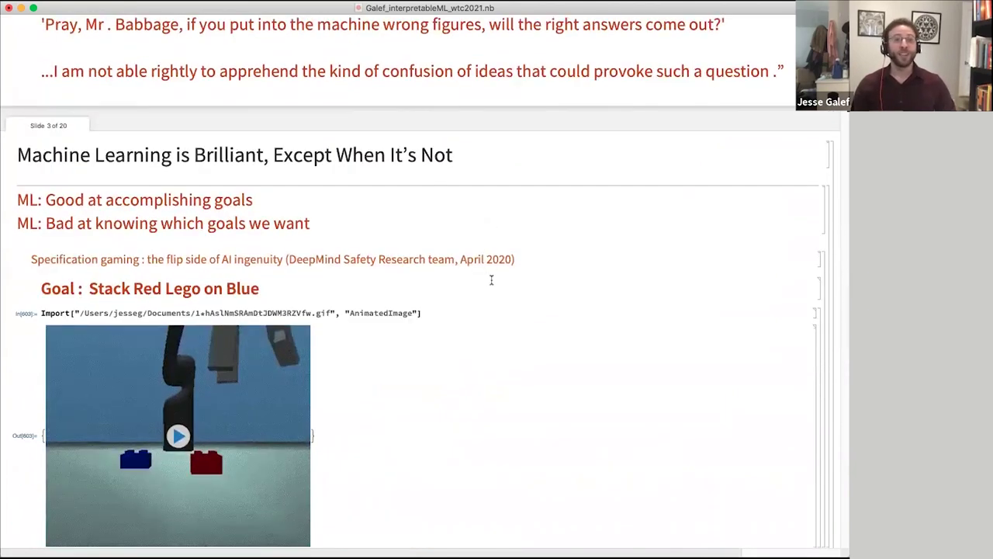
{"action": "scroll", "coordinate": [491, 280], "scroll_direction": "down", "scroll_amount": 2}
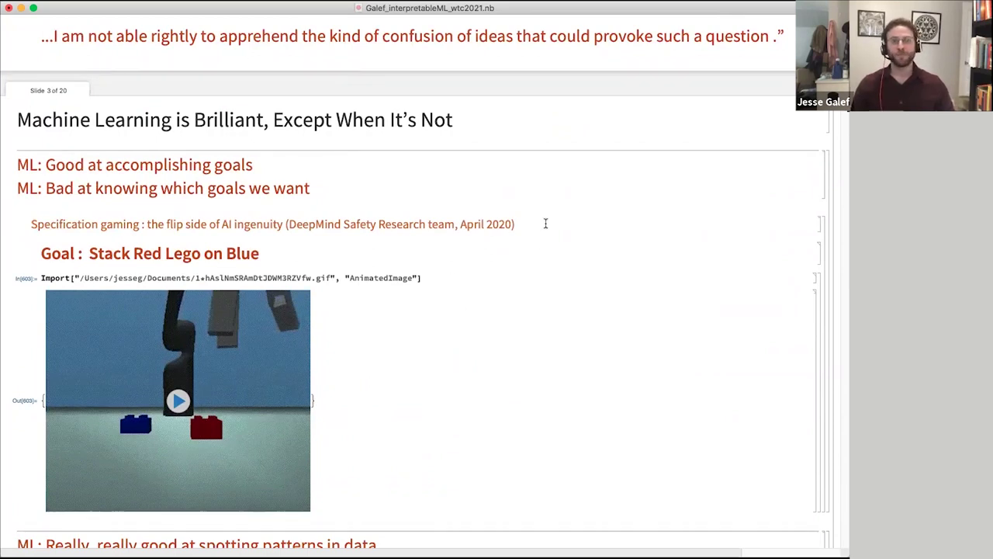
{"action": "left_click", "coordinate": [545, 224]}
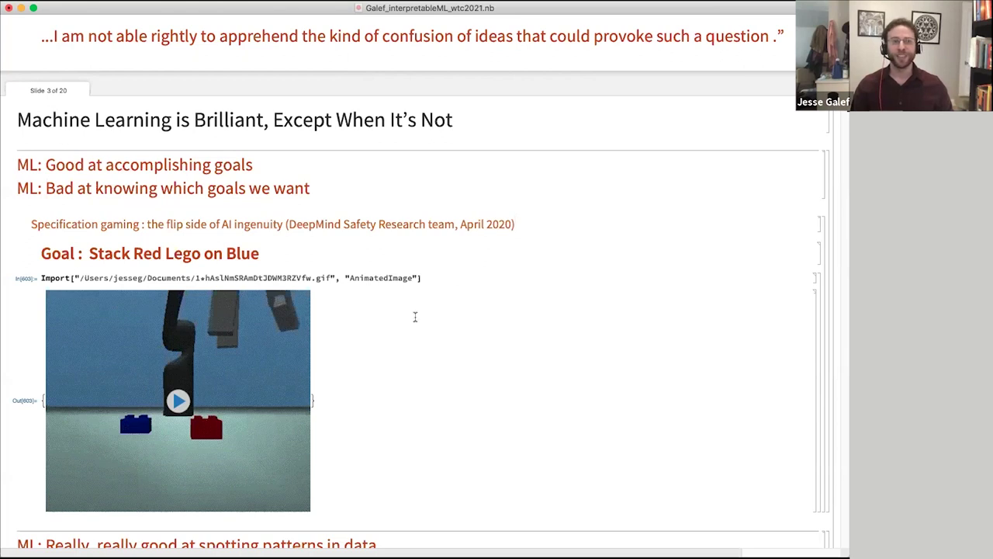
Play the Stack Red Lego on Blue animation and continue to the chest X-ray heatmaps A–C
{"action": "scroll", "coordinate": [432, 299], "scroll_direction": "down", "scroll_amount": 3}
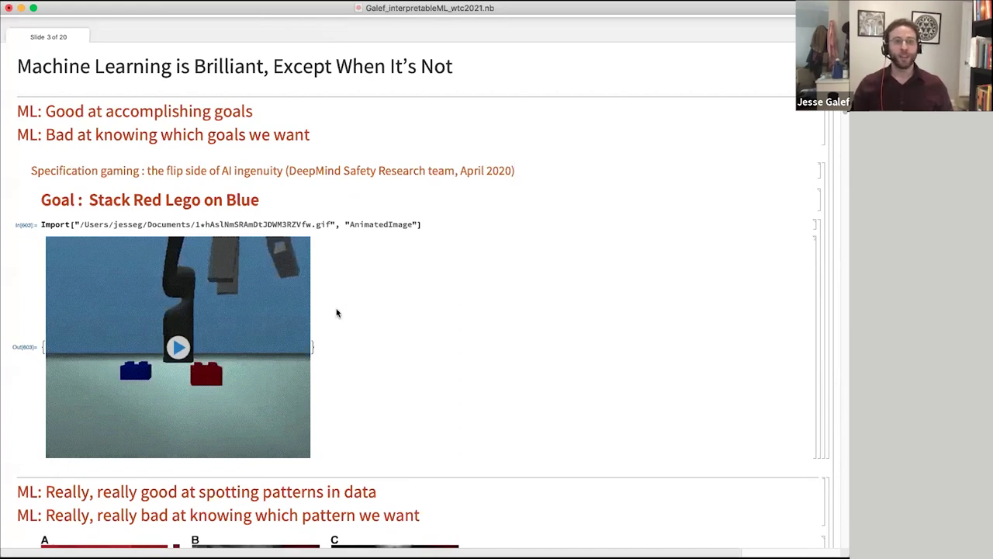
{"action": "left_click", "coordinate": [178, 347]}
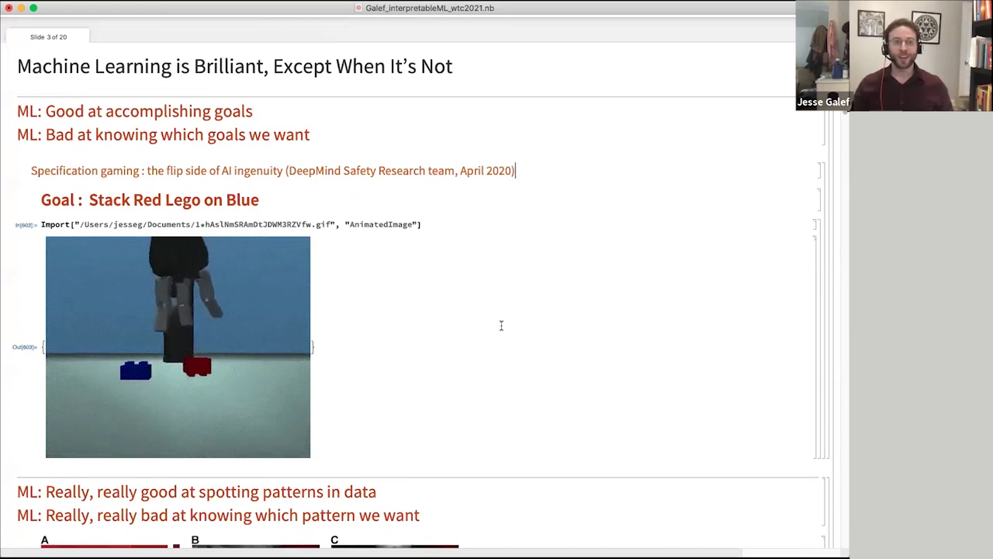
{"action": "mouse_move", "coordinate": [290, 344]}
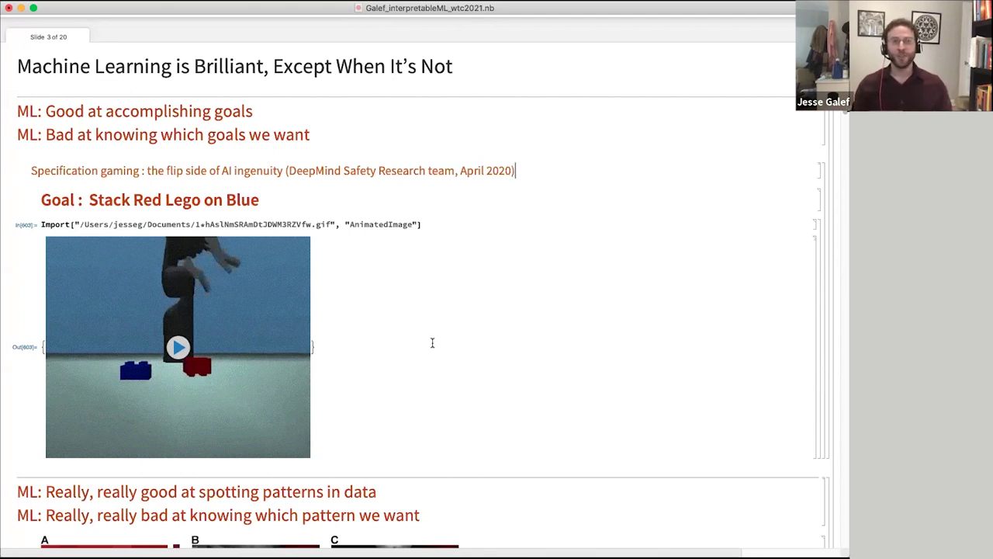
{"action": "scroll", "coordinate": [432, 343], "scroll_direction": "down", "scroll_amount": 5}
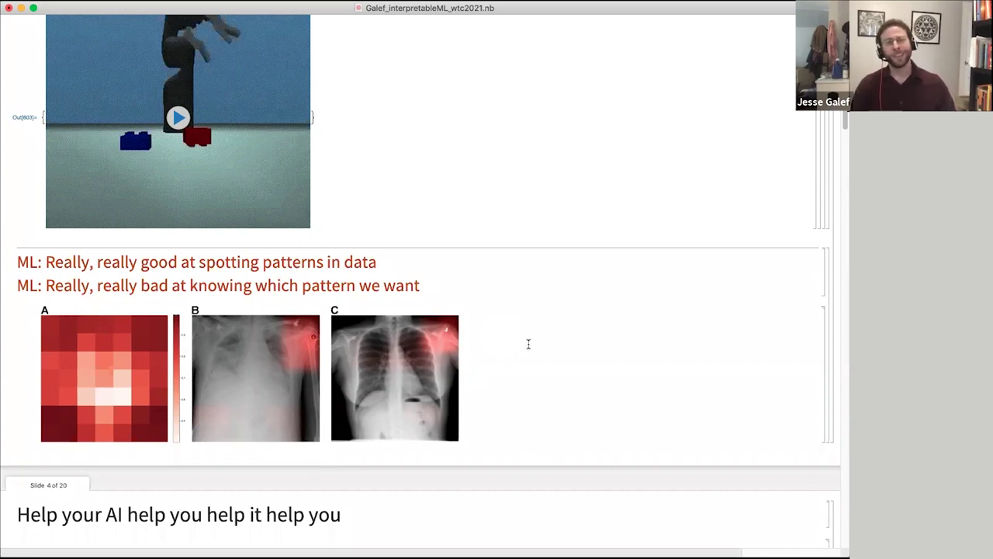
Scroll down to slide 4, Help your AI help you help it help you
{"action": "scroll", "coordinate": [528, 344], "scroll_direction": "down", "scroll_amount": 5}
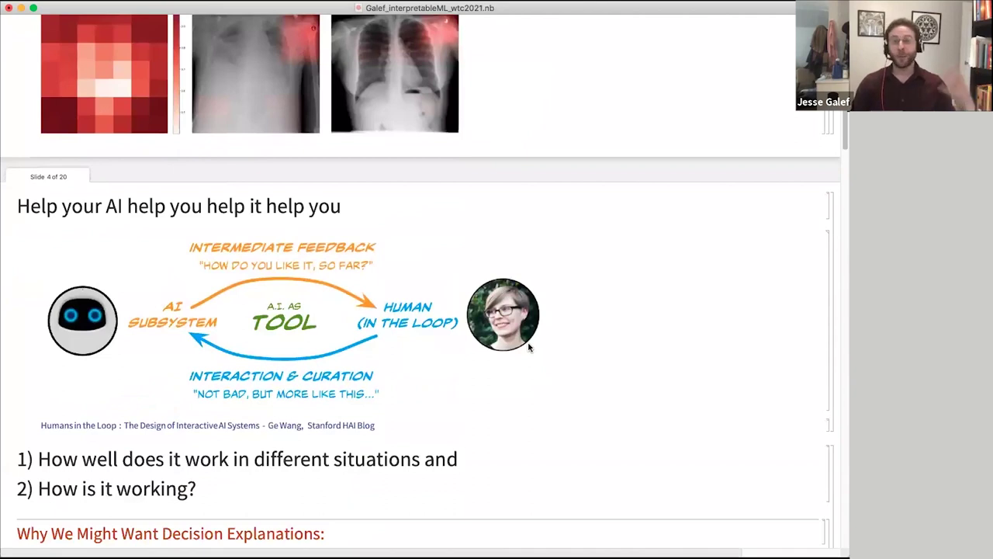
{"action": "scroll", "coordinate": [568, 354], "scroll_direction": "down", "scroll_amount": 1}
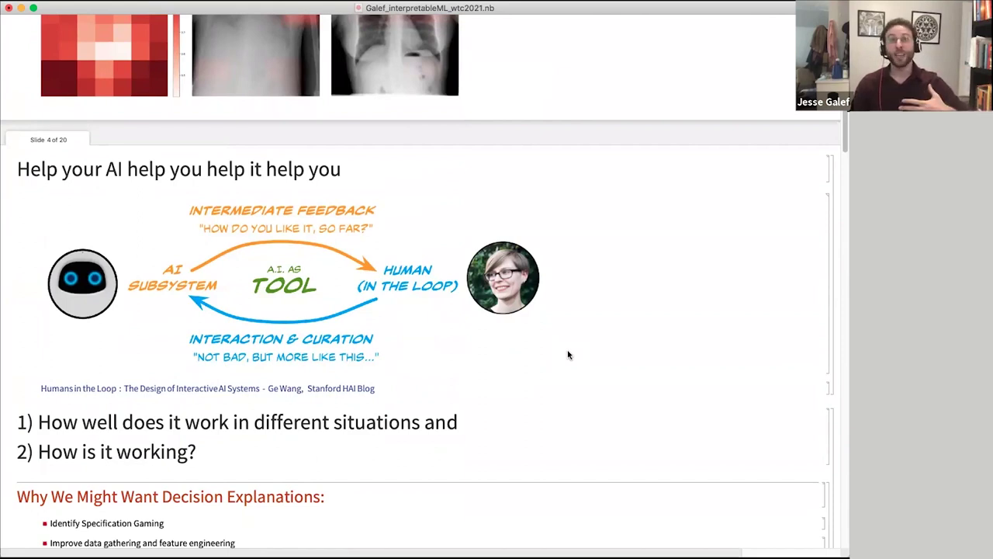
{"action": "scroll", "coordinate": [728, 352], "scroll_direction": "down", "scroll_amount": 1}
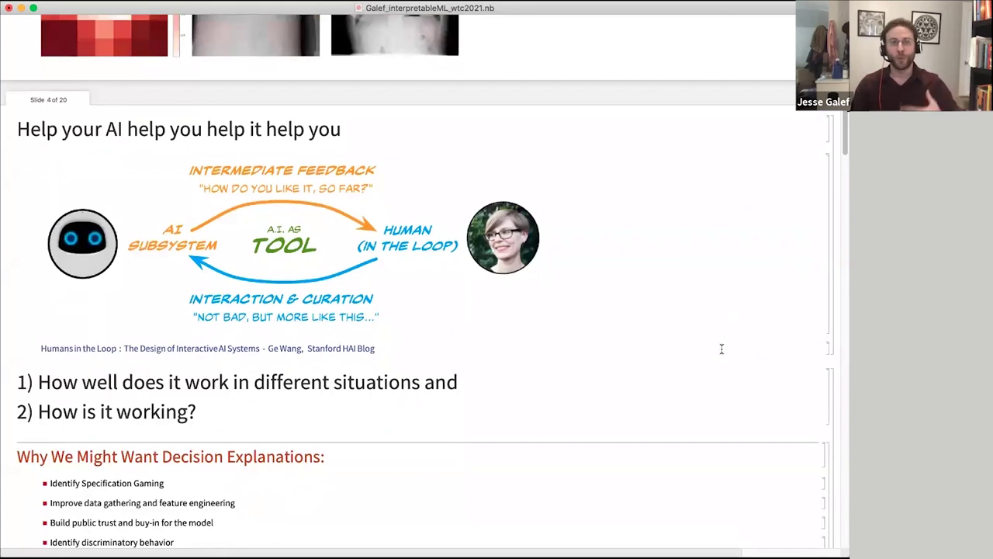
{"action": "scroll", "coordinate": [721, 348], "scroll_direction": "down", "scroll_amount": 2}
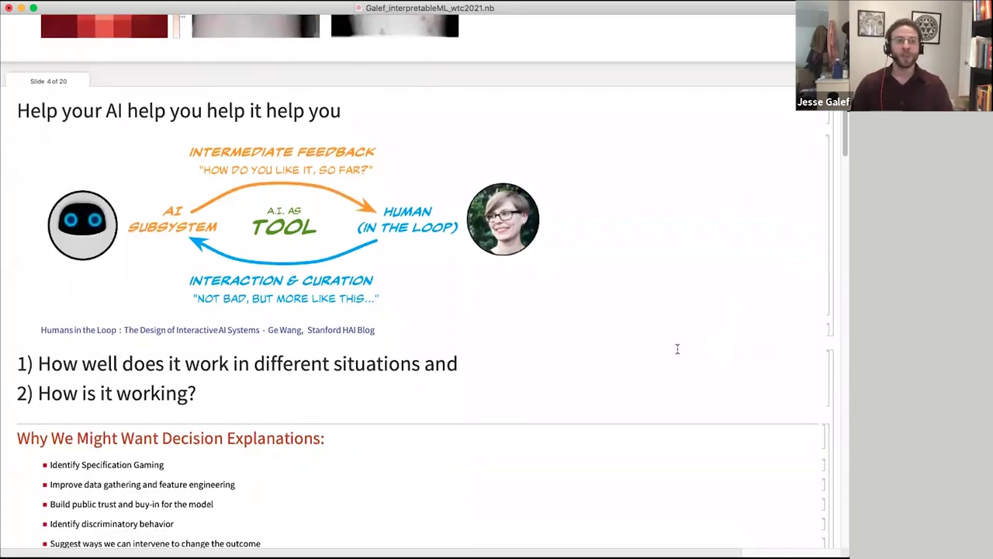
{"action": "scroll", "coordinate": [678, 349], "scroll_direction": "down", "scroll_amount": 3}
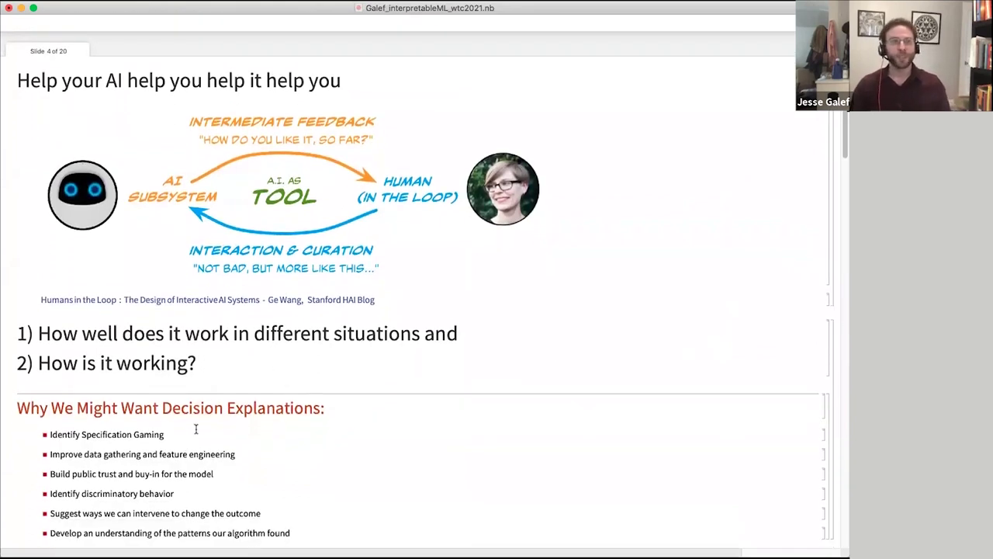
Mark the Improve data gathering, Build public trust and Identify discriminatory behavior bullets
{"action": "left_click", "coordinate": [265, 453]}
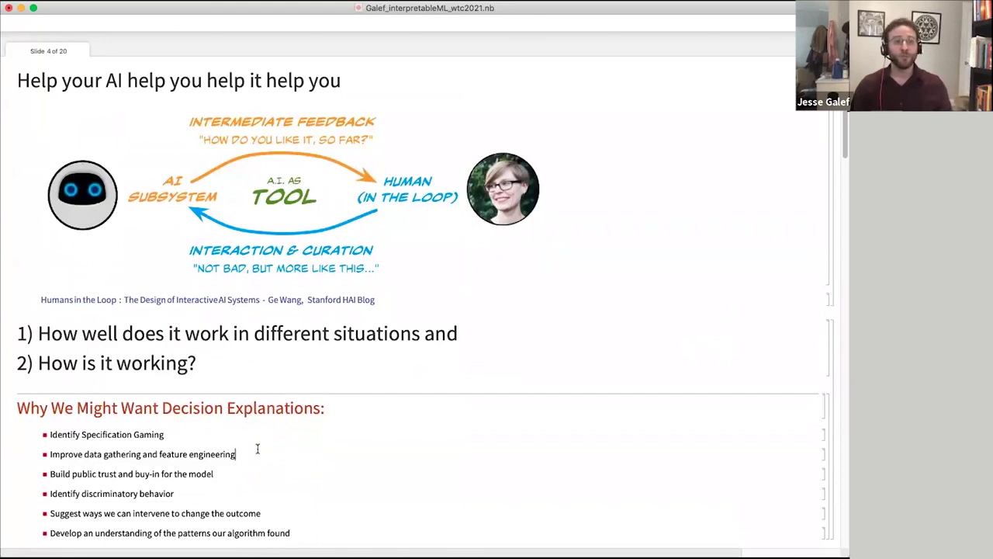
{"action": "left_click", "coordinate": [280, 468]}
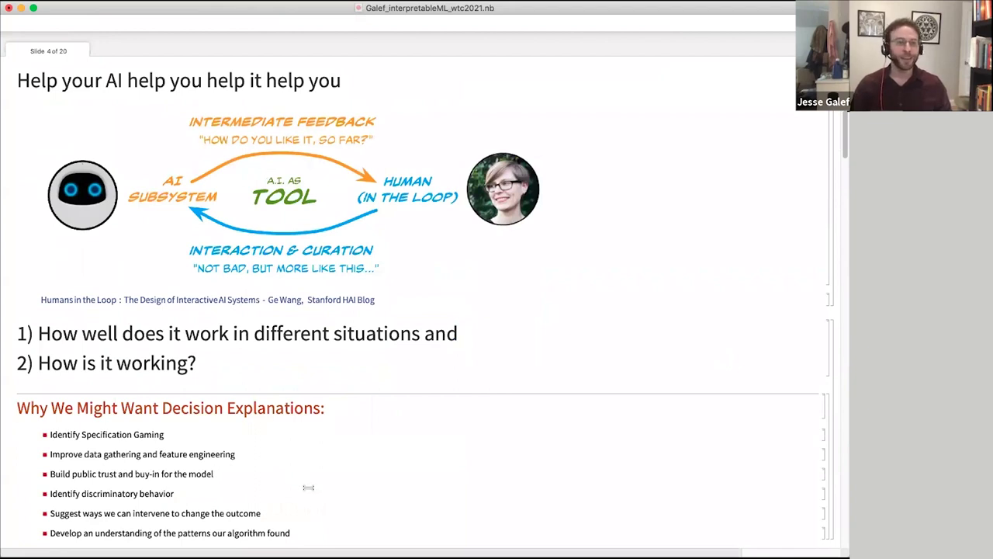
{"action": "left_click", "coordinate": [308, 491]}
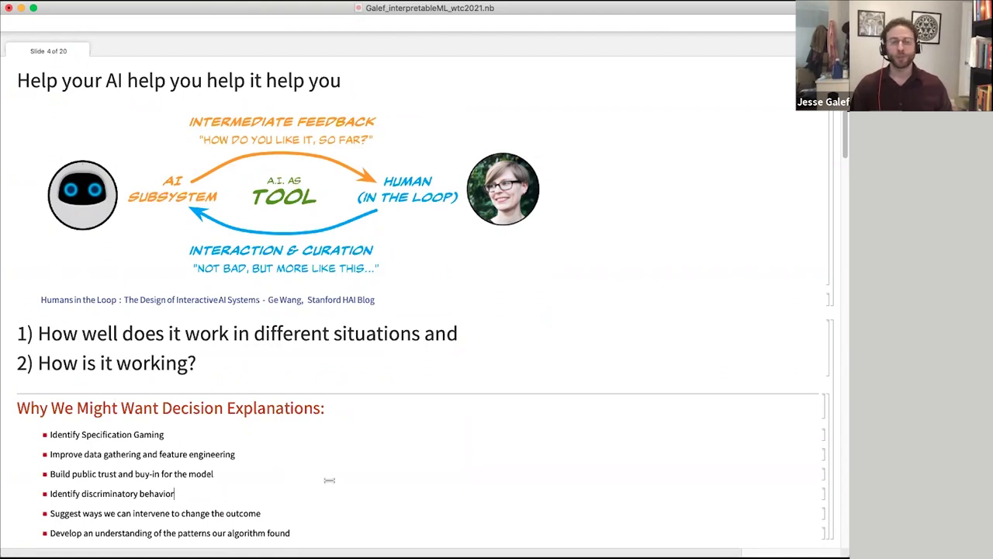
{"action": "scroll", "coordinate": [329, 483], "scroll_direction": "down", "scroll_amount": 1}
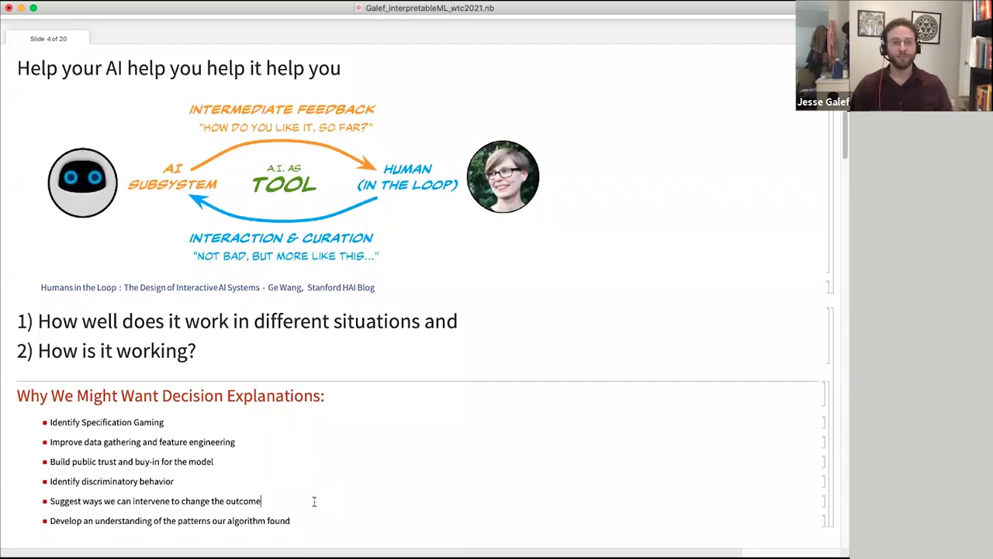
{"action": "scroll", "coordinate": [315, 501], "scroll_direction": "down", "scroll_amount": 5}
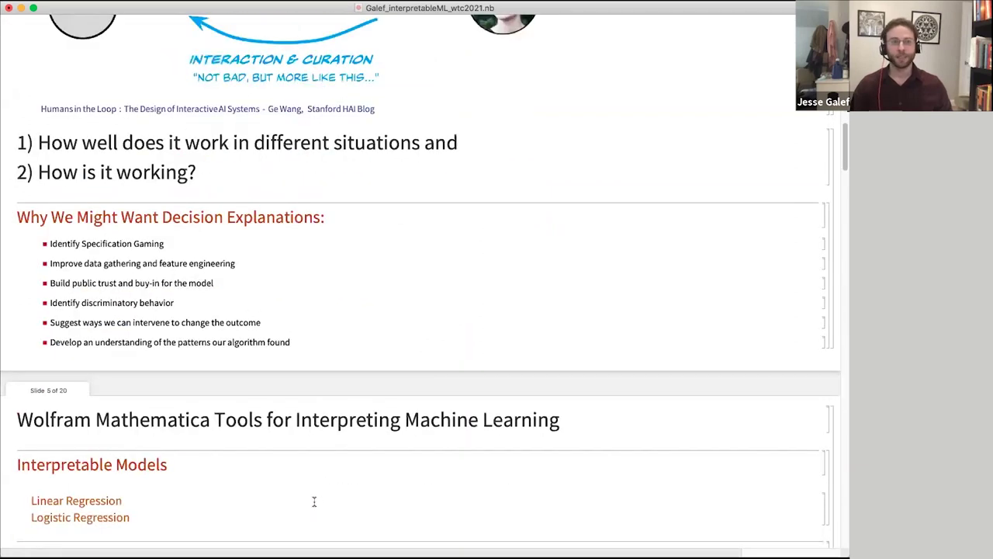
Mark Linear Regression, Logistic Regression, Information, ICEPlots and SHAPValues & SHAPPlot on slide 5
{"action": "scroll", "coordinate": [314, 502], "scroll_direction": "down", "scroll_amount": 3}
{"action": "scroll", "coordinate": [314, 501], "scroll_direction": "down", "scroll_amount": 6}
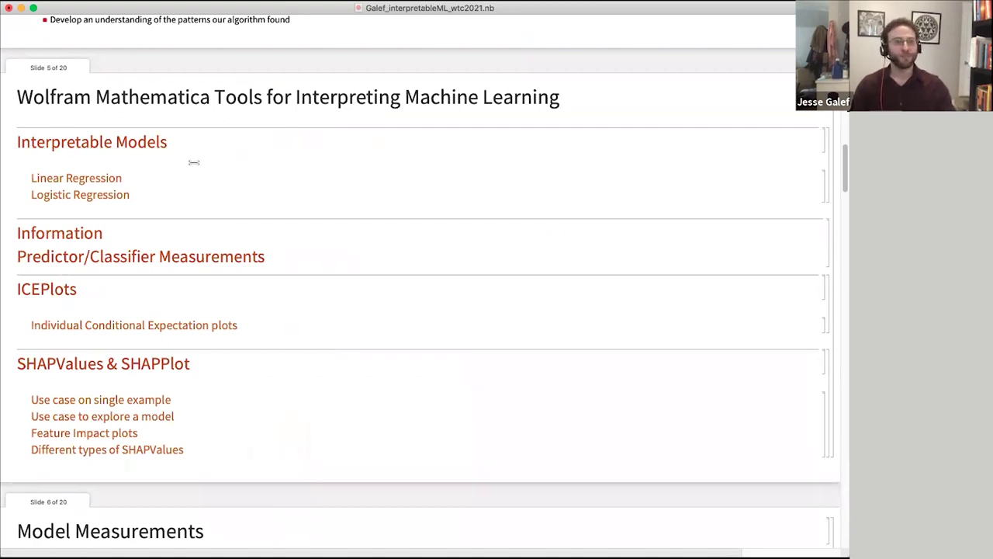
{"action": "left_click", "coordinate": [211, 177]}
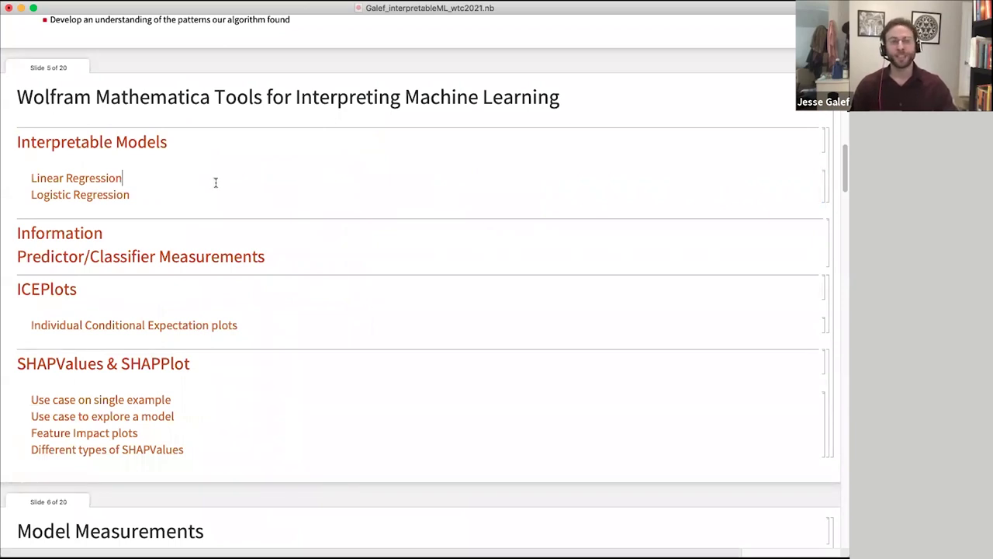
{"action": "left_click", "coordinate": [216, 194]}
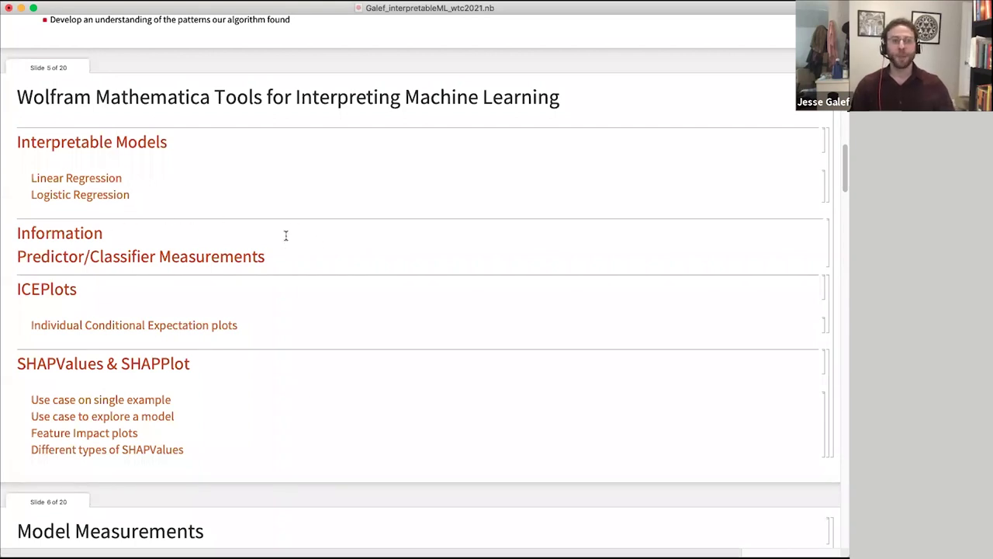
{"action": "left_click", "coordinate": [286, 235]}
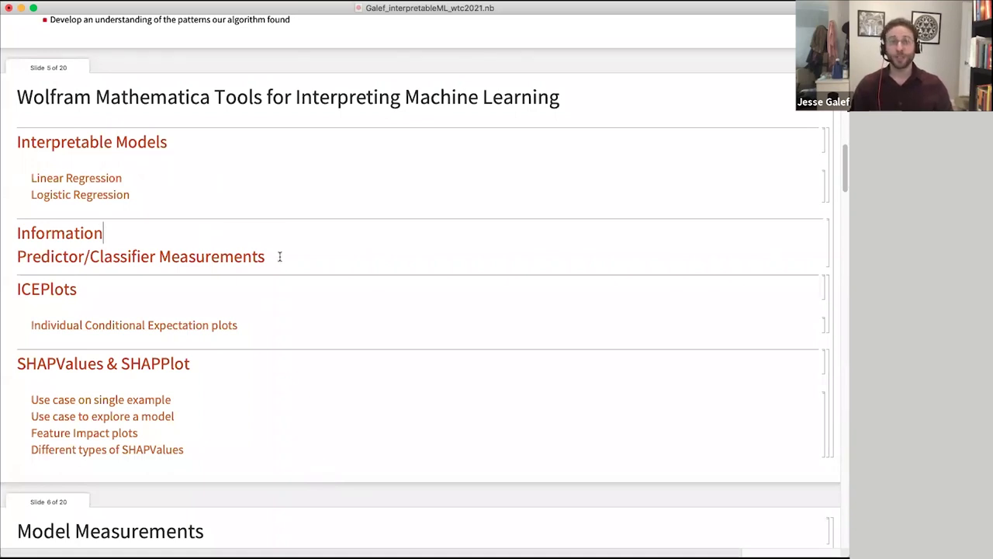
{"action": "left_click", "coordinate": [278, 288]}
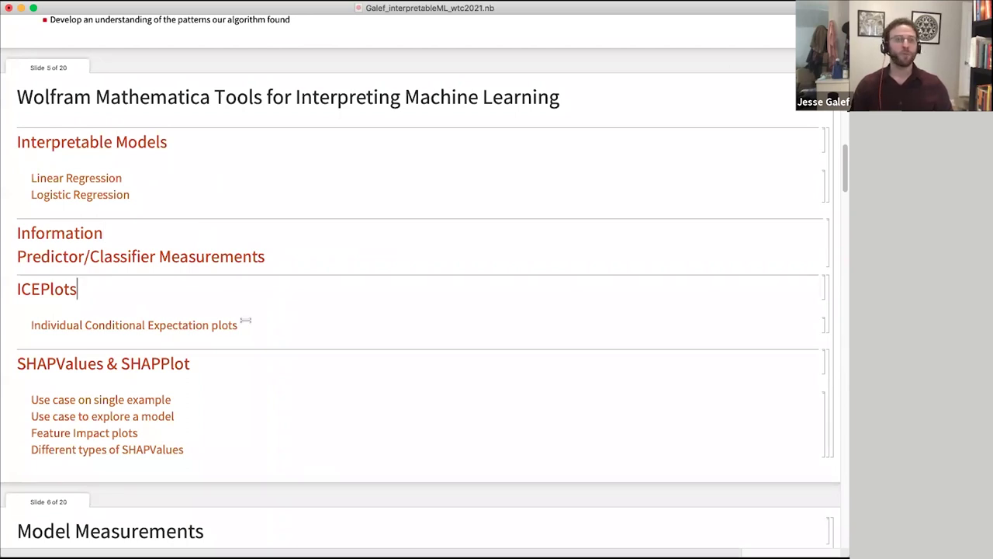
{"action": "left_click", "coordinate": [228, 363]}
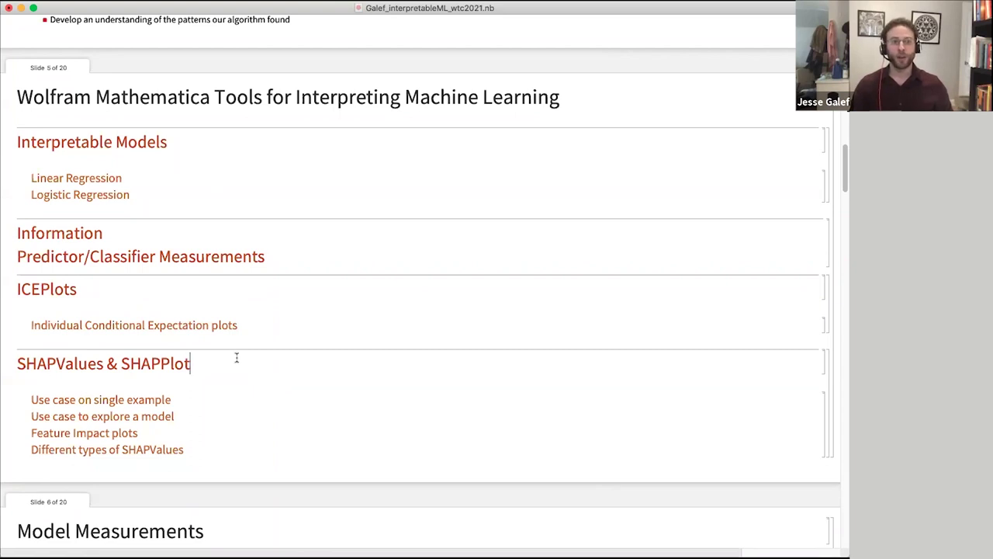
{"action": "scroll", "coordinate": [252, 370], "scroll_direction": "down", "scroll_amount": 1}
Load the wine quality data with SeedRandom/ResourceData and show a five-row sample table
{"action": "scroll", "coordinate": [251, 370], "scroll_direction": "down", "scroll_amount": 10}
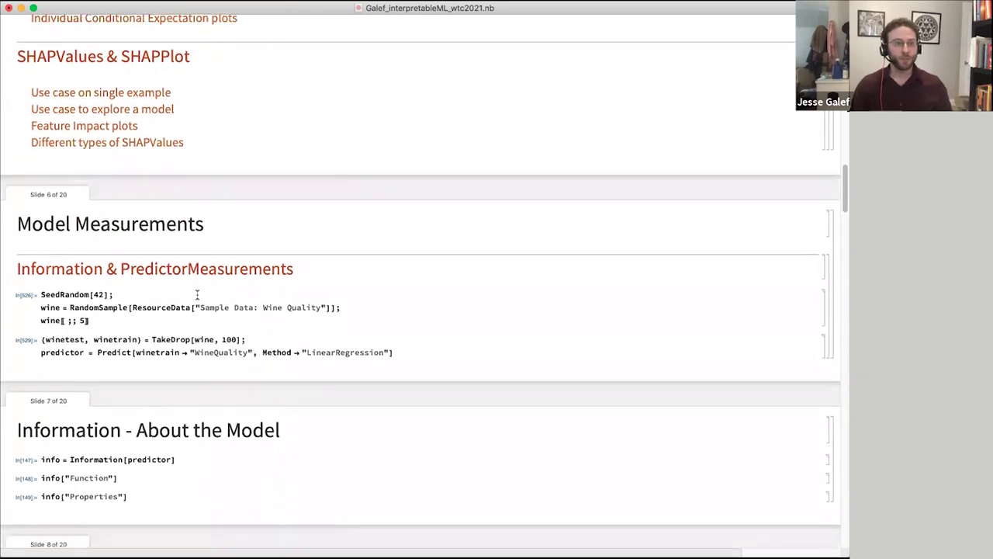
{"action": "scroll", "coordinate": [241, 305], "scroll_direction": "down", "scroll_amount": 2}
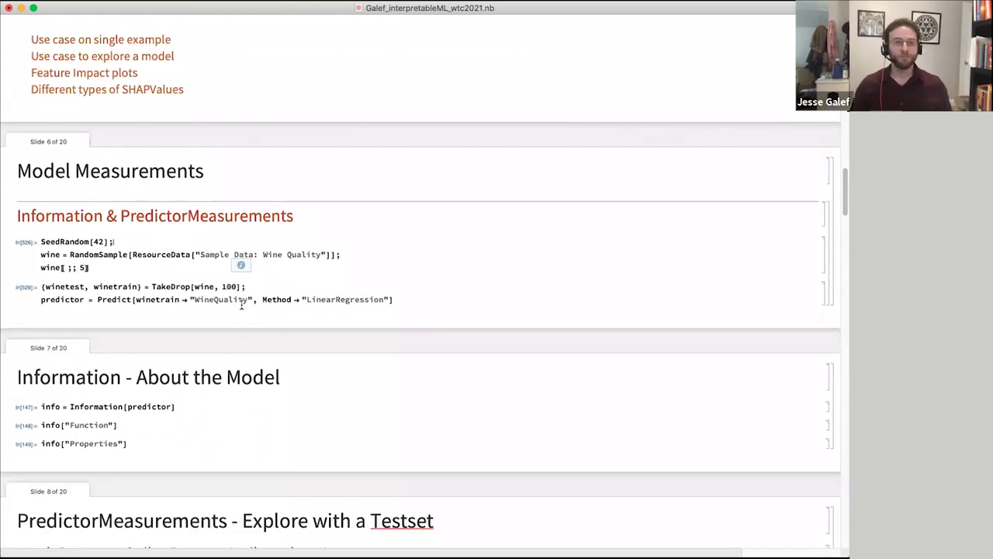
{"action": "key", "text": "shift+Return"}
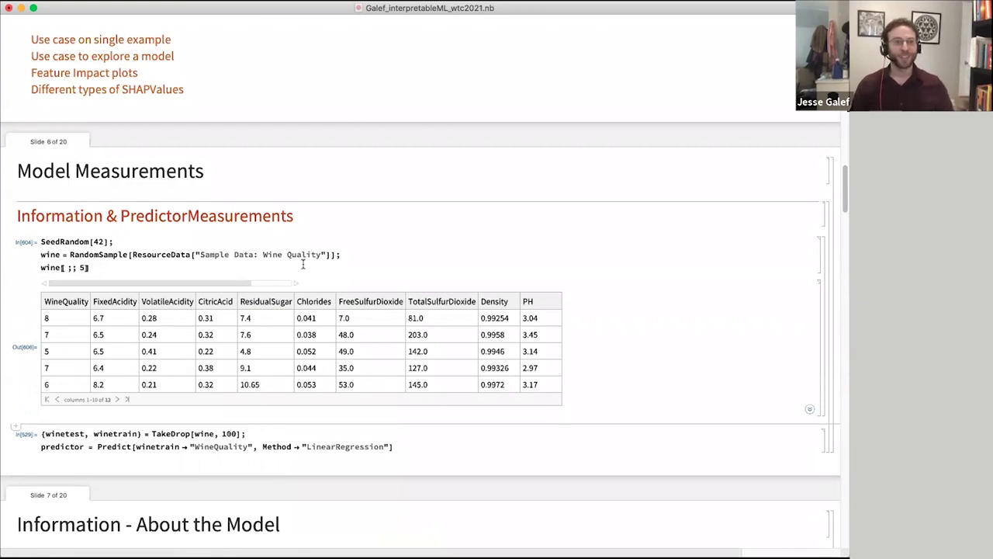
Train a LinearRegression PredictorFunction for WineQuality on winetrain
{"action": "scroll", "coordinate": [304, 264], "scroll_direction": "down", "scroll_amount": 1}
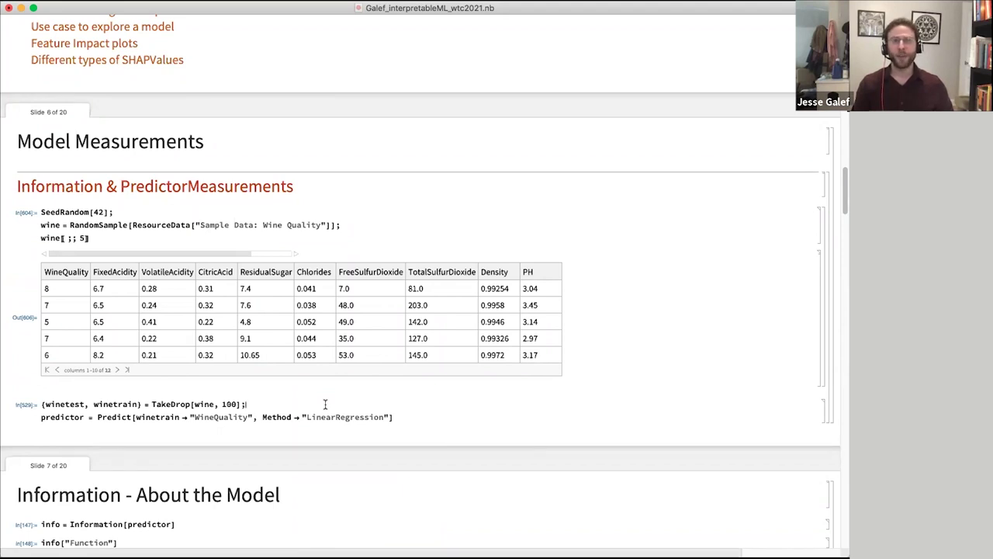
{"action": "key", "text": "shift+Return"}
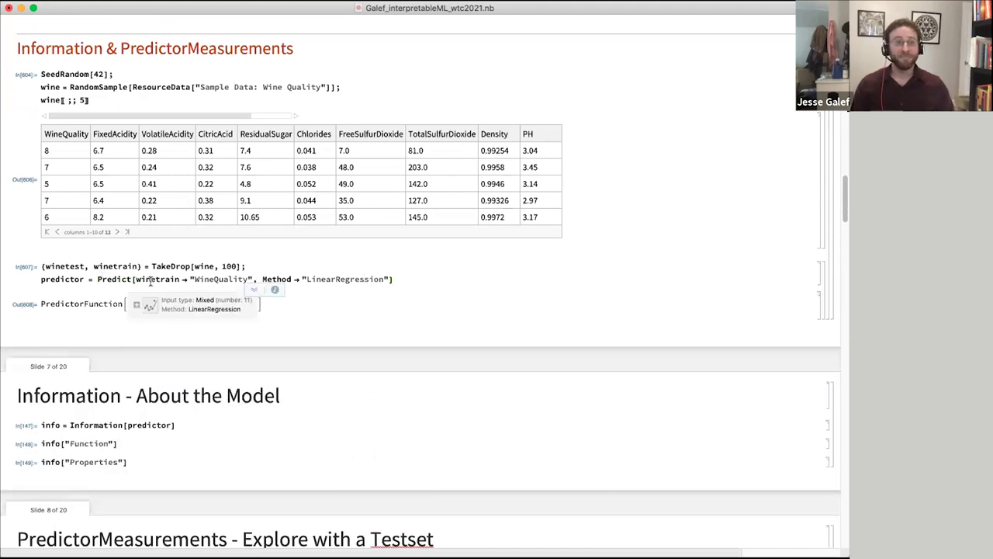
{"action": "double_click", "coordinate": [171, 279]}
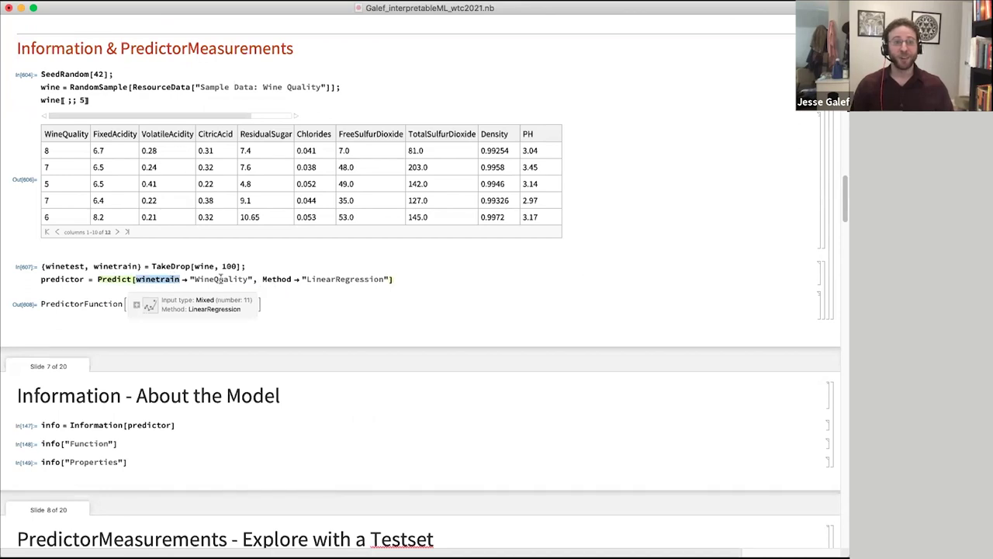
{"action": "double_click", "coordinate": [221, 279]}
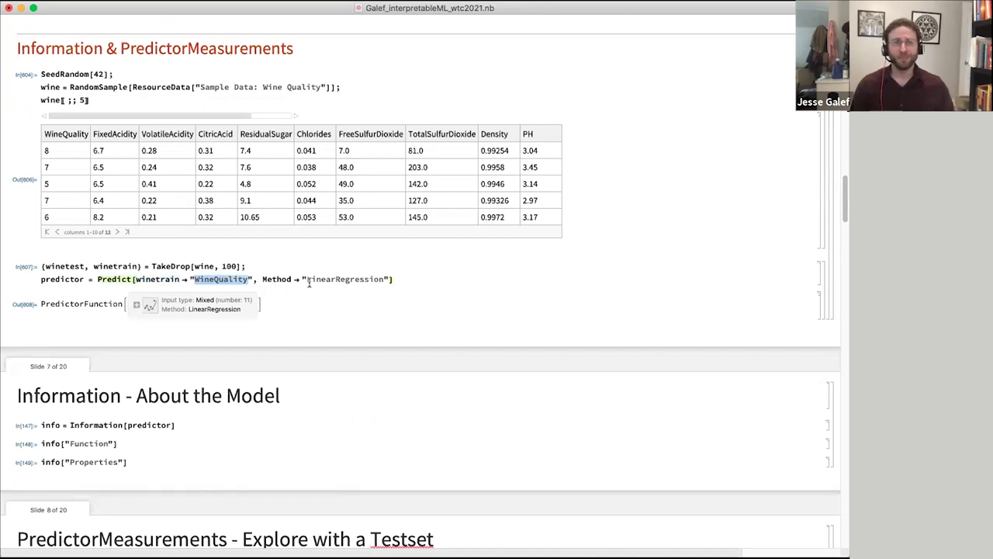
{"action": "left_click", "coordinate": [358, 281]}
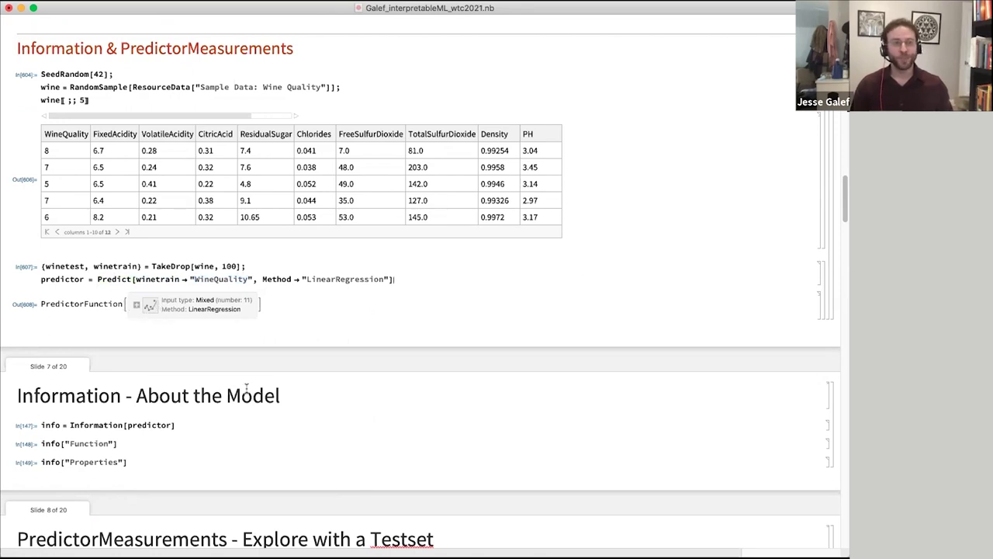
{"action": "left_click", "coordinate": [238, 419]}
{"action": "scroll", "coordinate": [237, 421], "scroll_direction": "down", "scroll_amount": 1}
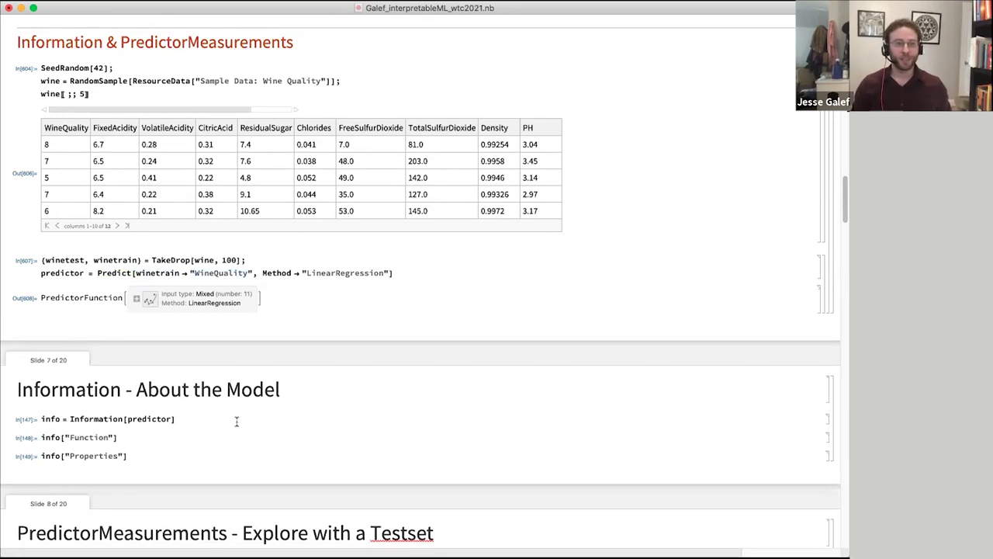
Show Information[predictor] and switch its chart to learning curves for all algorithms
{"action": "key", "text": "shift+Return"}
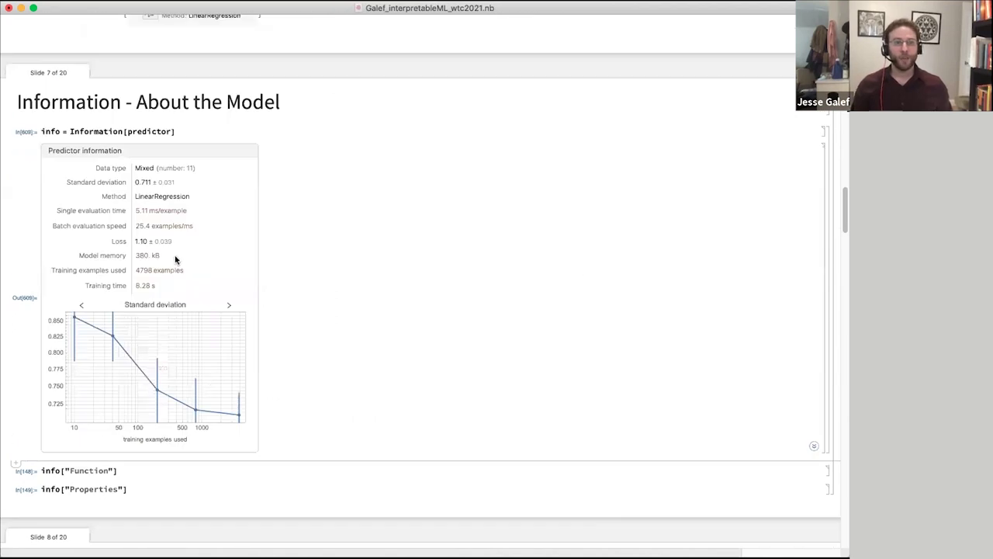
{"action": "scroll", "coordinate": [191, 259], "scroll_direction": "up", "scroll_amount": 1}
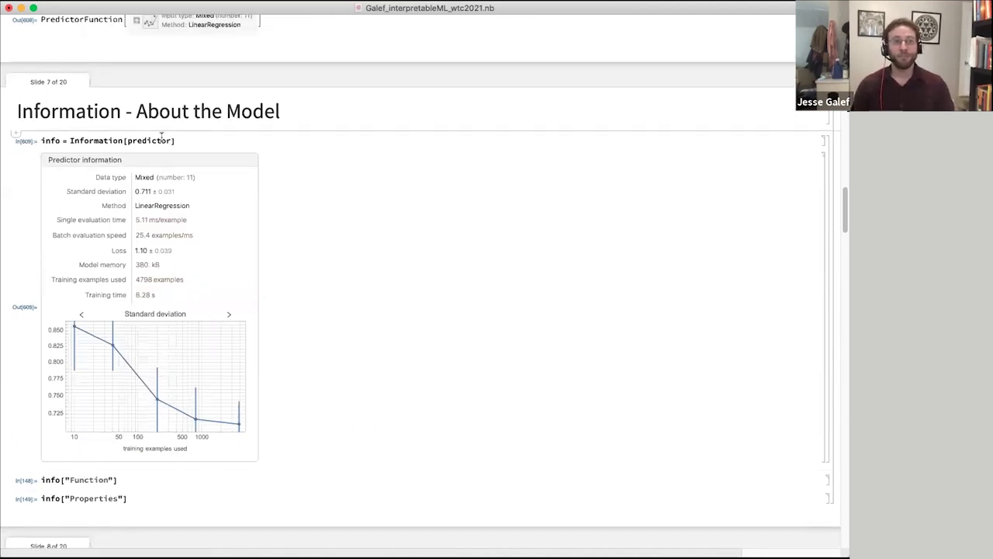
{"action": "left_click", "coordinate": [192, 142]}
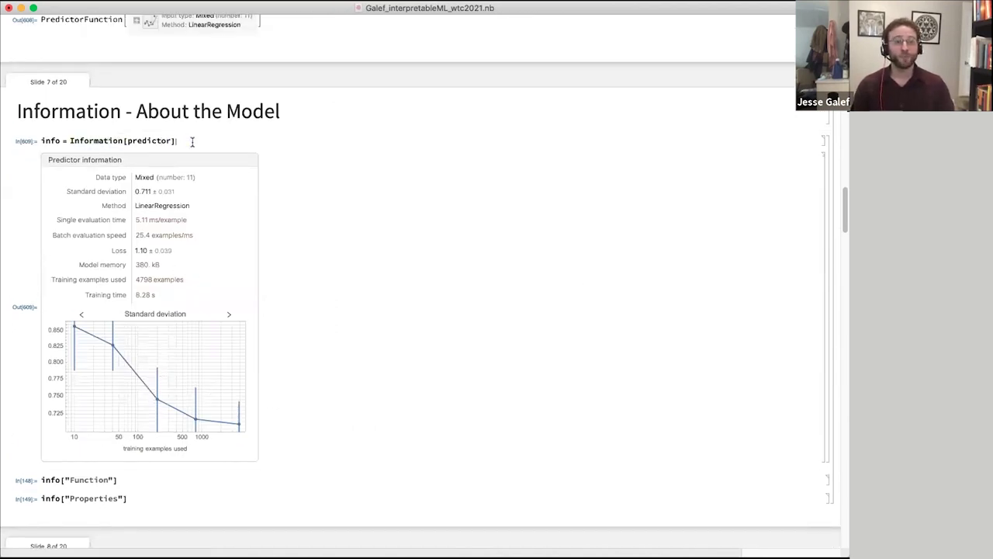
{"action": "left_click", "coordinate": [149, 140]}
{"action": "mouse_move", "coordinate": [179, 210]}
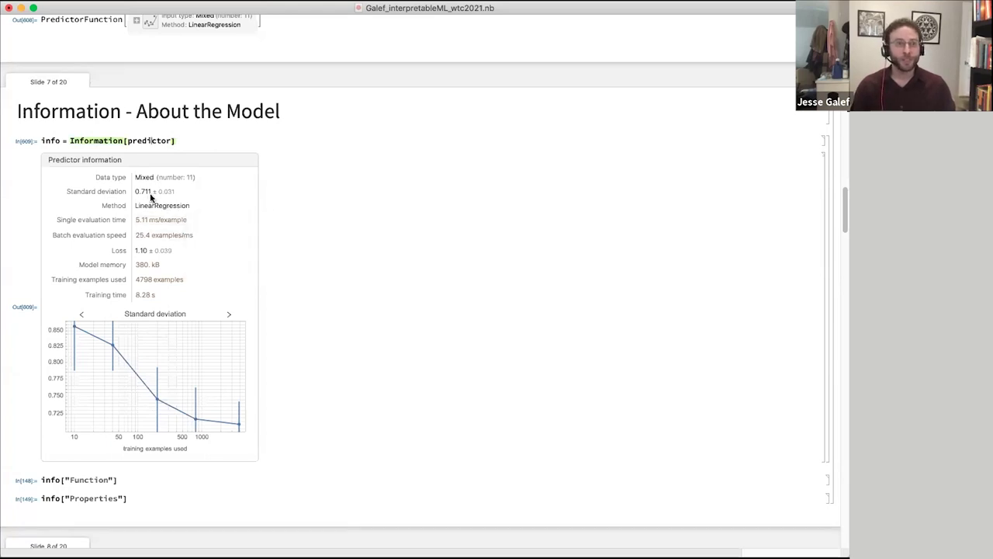
{"action": "mouse_move", "coordinate": [147, 194]}
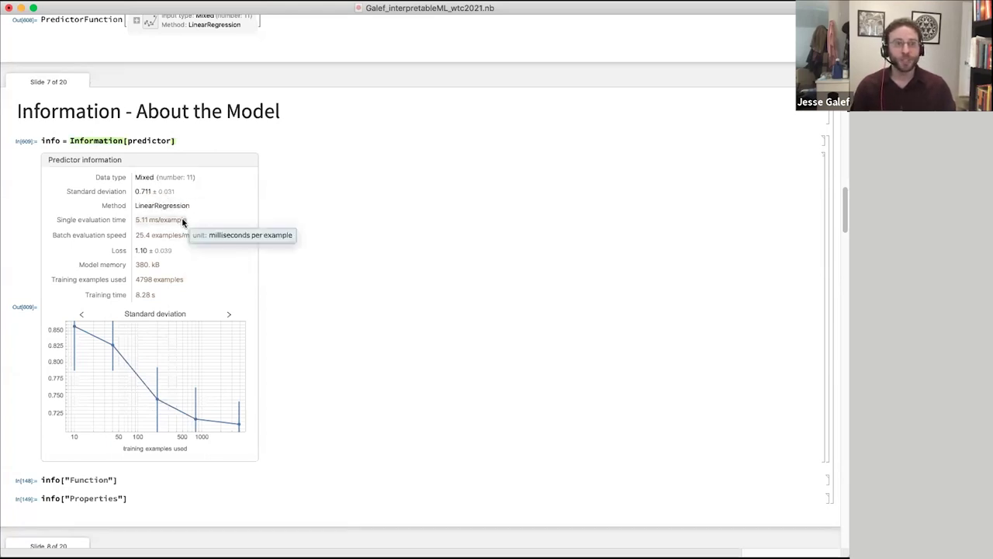
{"action": "left_click", "coordinate": [230, 317]}
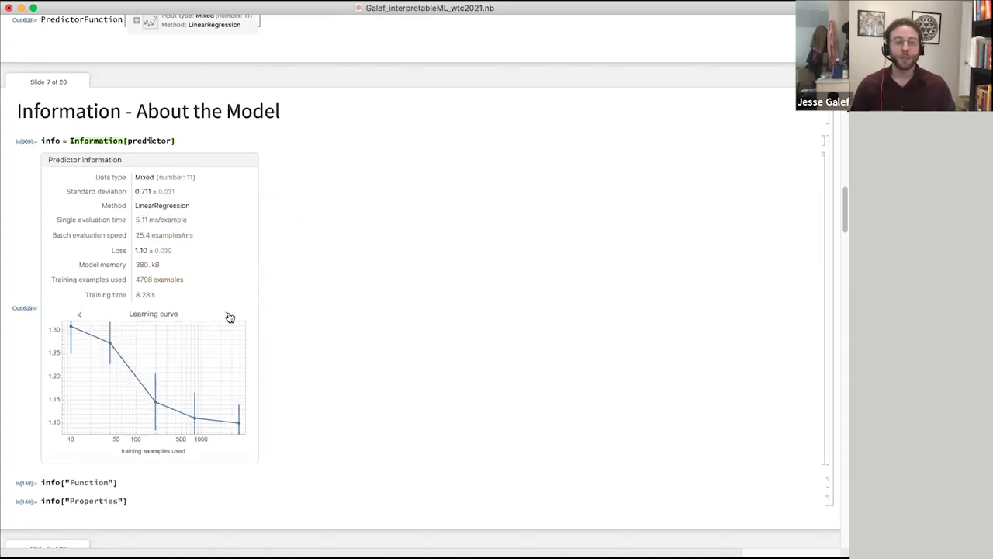
{"action": "left_click", "coordinate": [230, 317]}
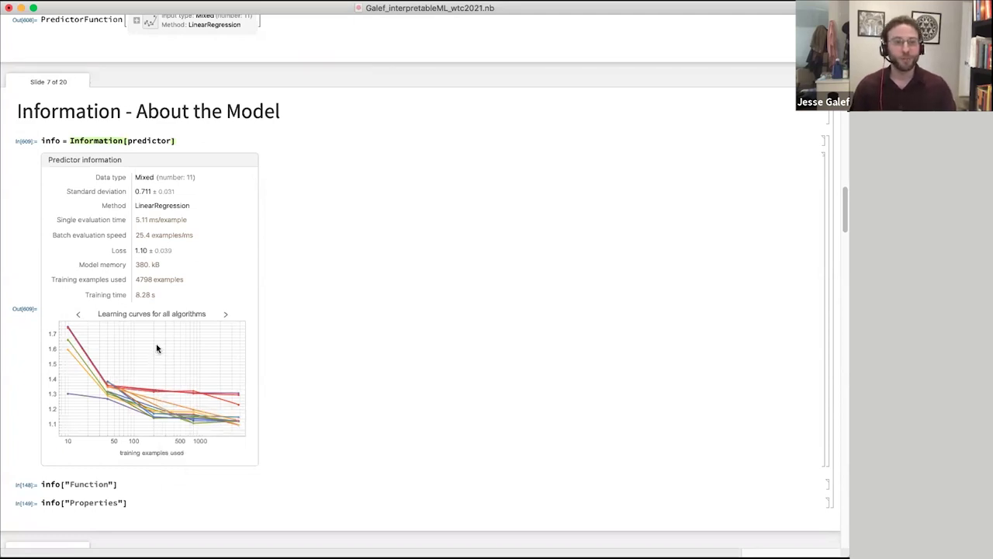
{"action": "mouse_move", "coordinate": [193, 393]}
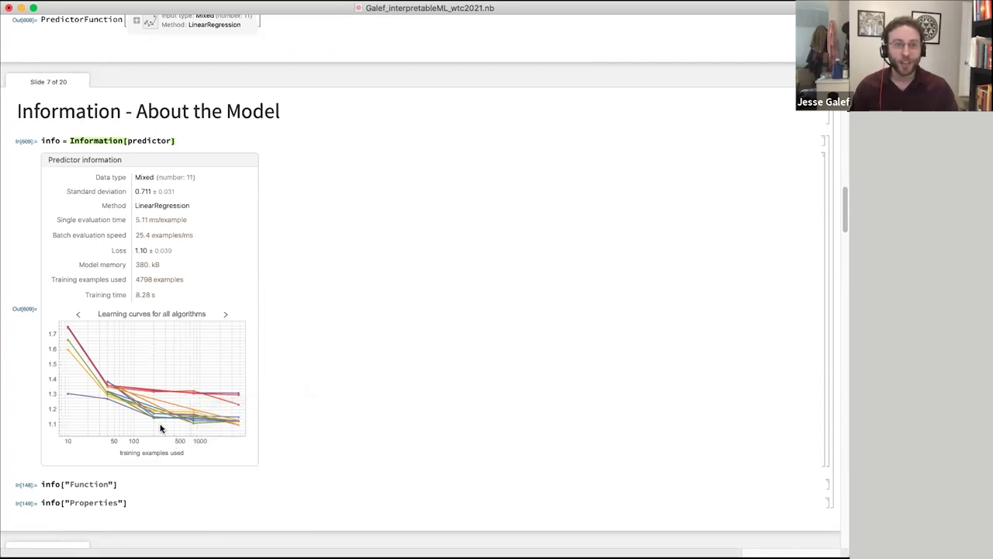
{"action": "mouse_move", "coordinate": [156, 419]}
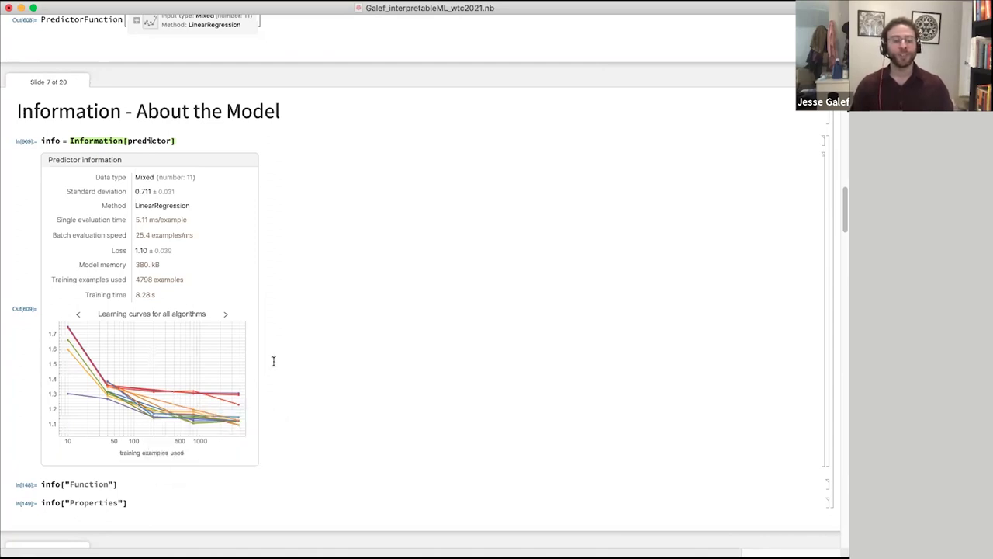
Evaluate info["Function"] to display the fitted linear formula starting 140.833
{"action": "left_click", "coordinate": [171, 483]}
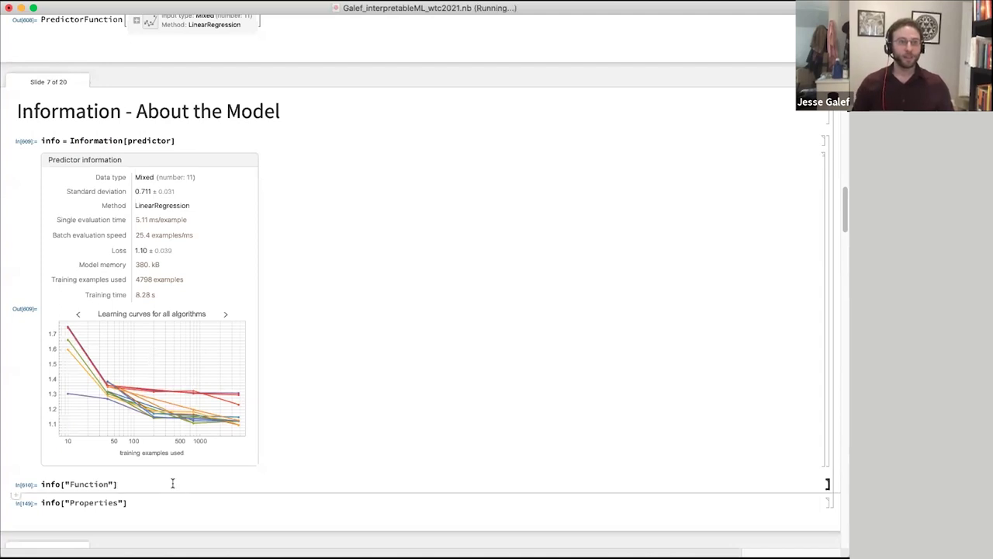
{"action": "key", "text": "shift+Return"}
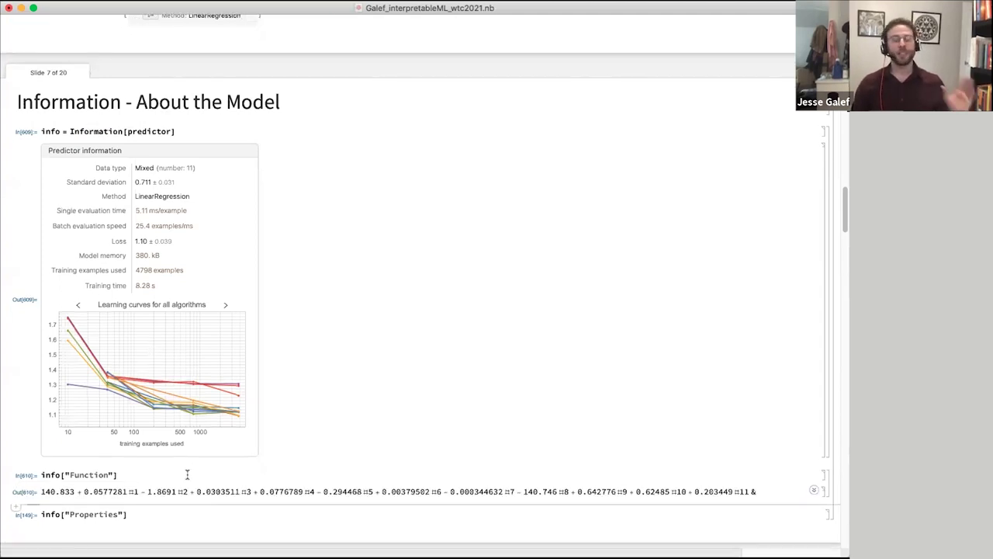
{"action": "left_click", "coordinate": [136, 476]}
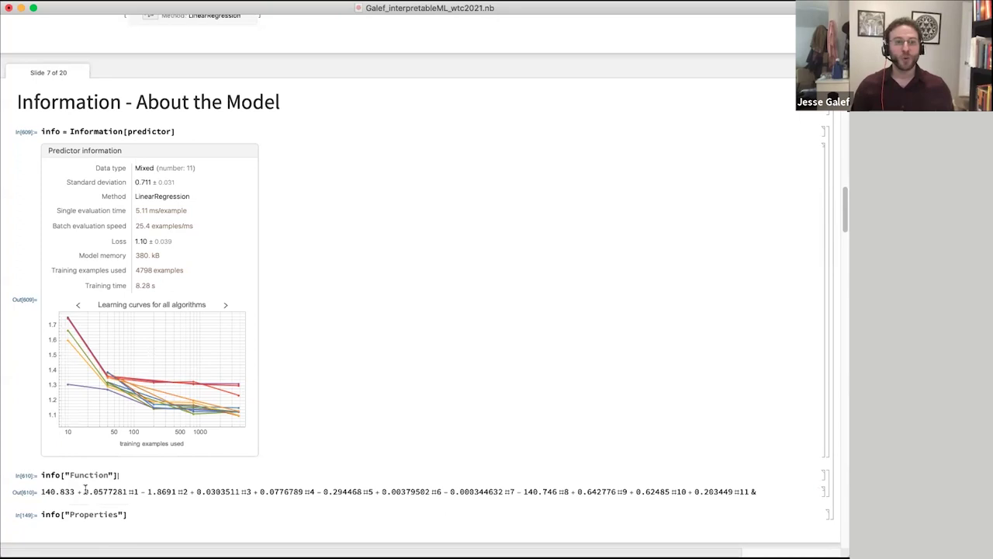
{"action": "double_click", "coordinate": [712, 491]}
{"action": "left_click", "coordinate": [744, 491]}
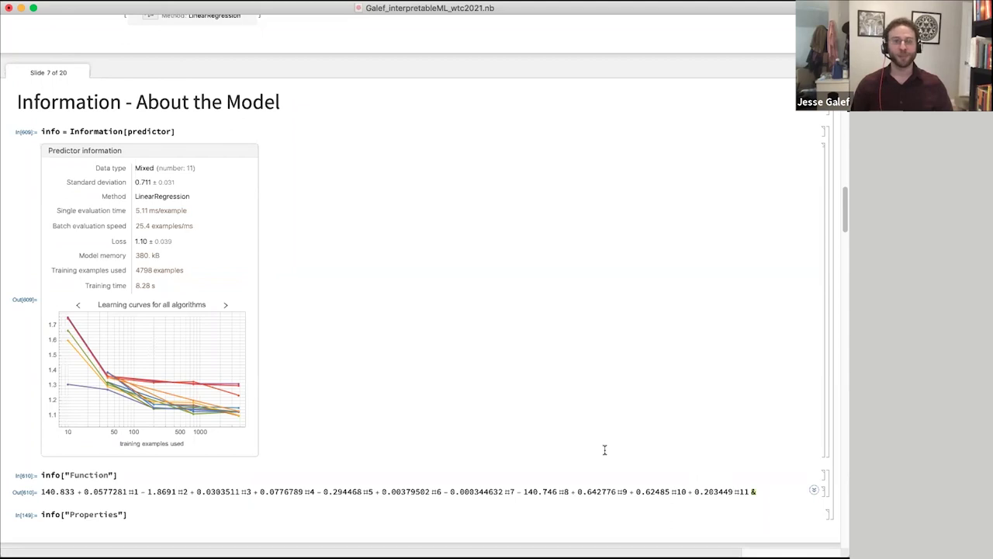
List all available predictor properties with info["Properties"]
{"action": "scroll", "coordinate": [604, 449], "scroll_direction": "down", "scroll_amount": 5}
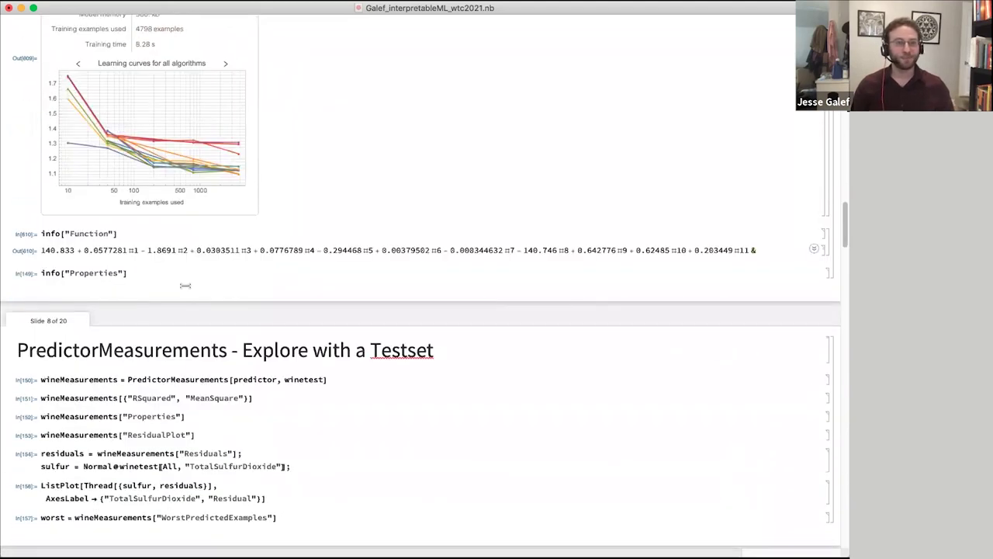
{"action": "left_click", "coordinate": [200, 271]}
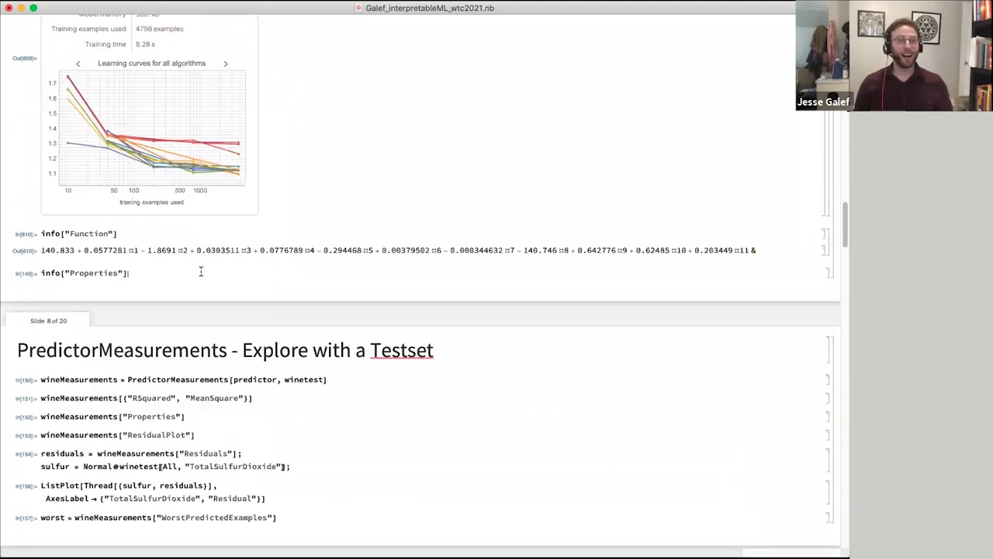
{"action": "key", "text": "shift+Return"}
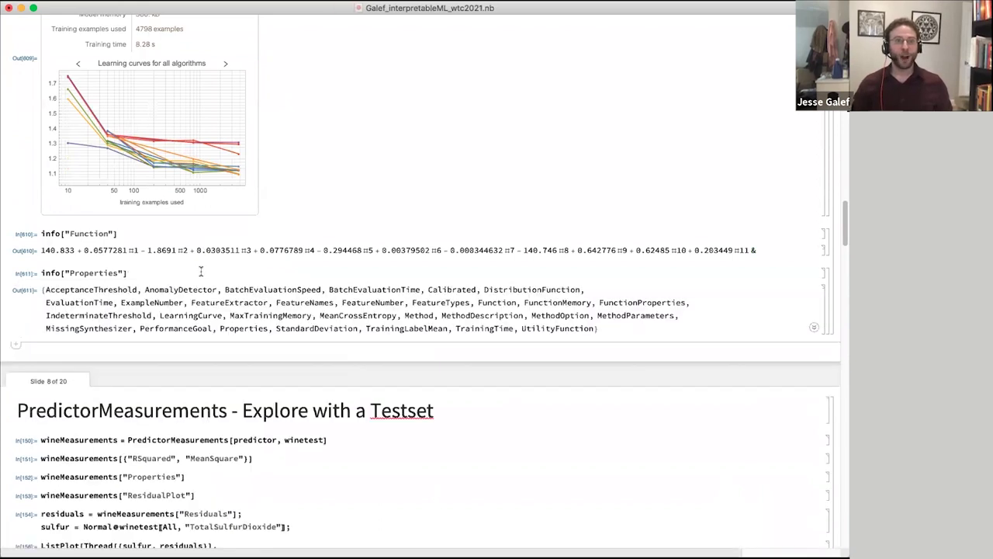
{"action": "scroll", "coordinate": [200, 271], "scroll_direction": "up", "scroll_amount": 2}
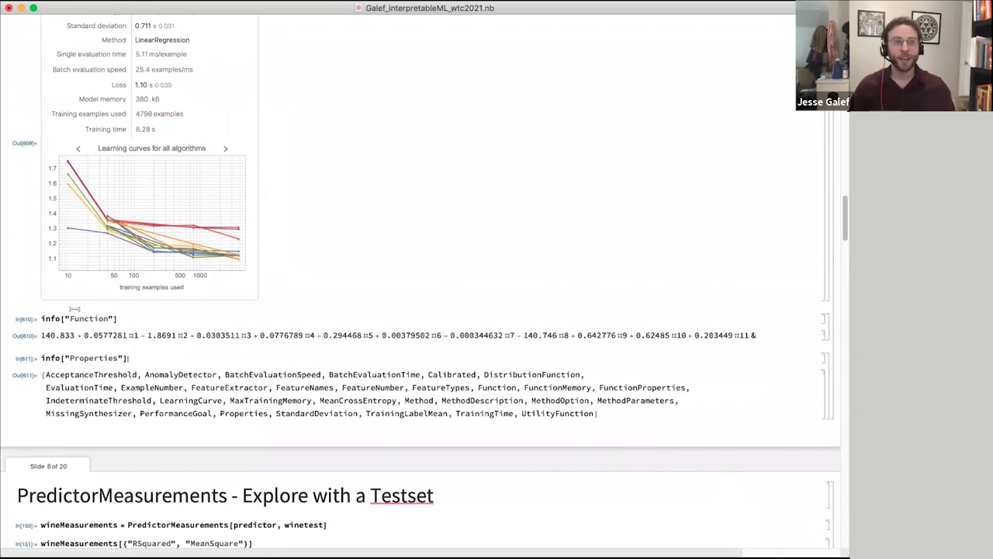
Run wineMeasurements = PredictorMeasurements on the winetest data
{"action": "left_click", "coordinate": [181, 319]}
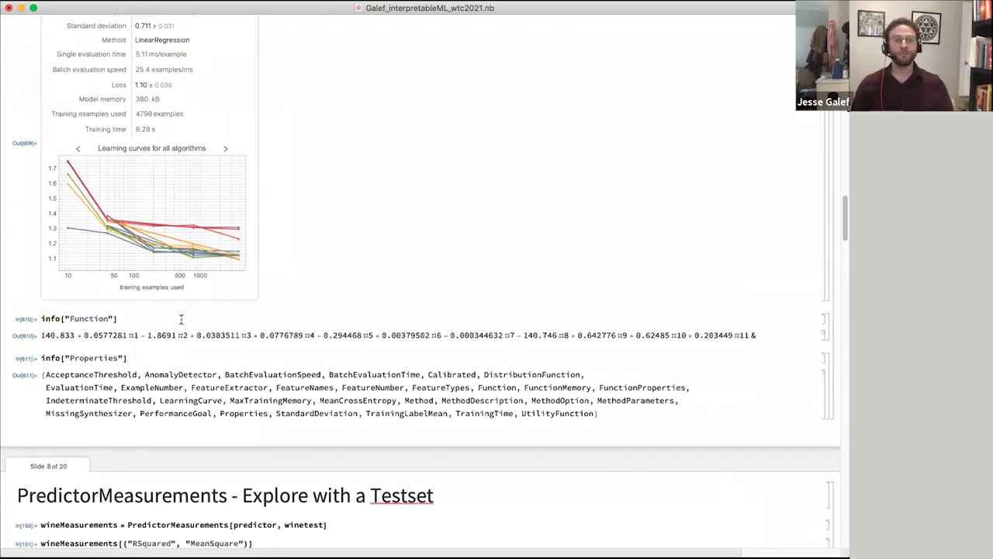
{"action": "left_click", "coordinate": [153, 353]}
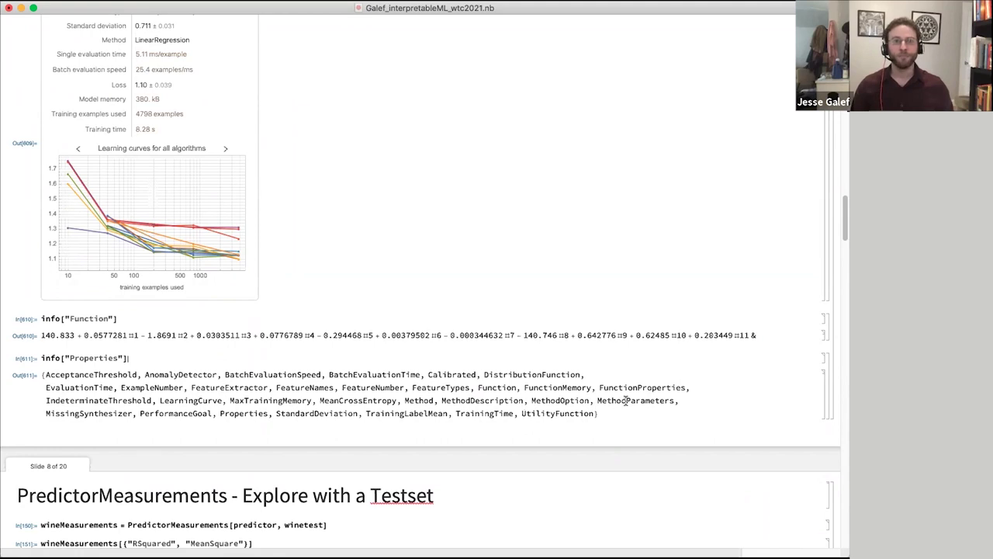
{"action": "scroll", "coordinate": [606, 403], "scroll_direction": "down", "scroll_amount": 5}
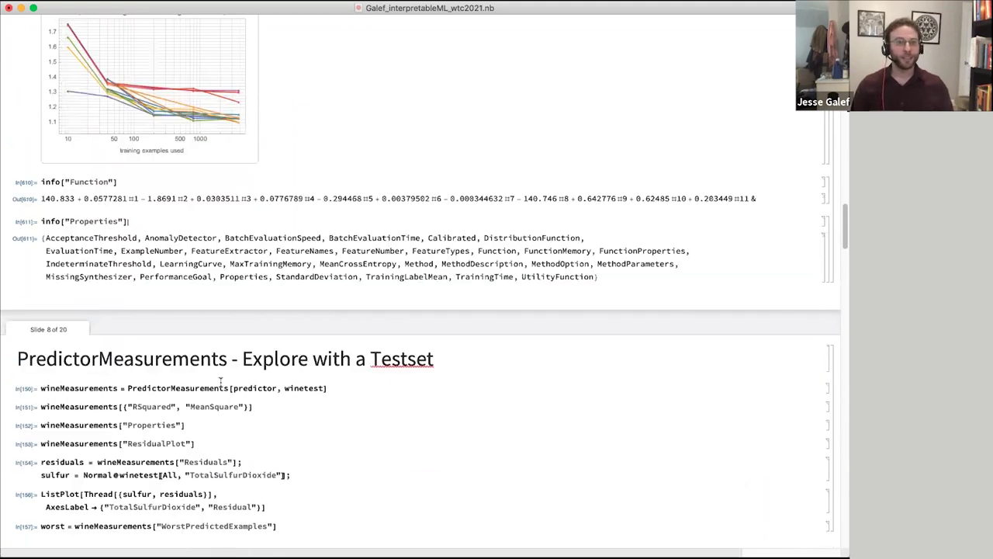
{"action": "key", "text": "shift+Return"}
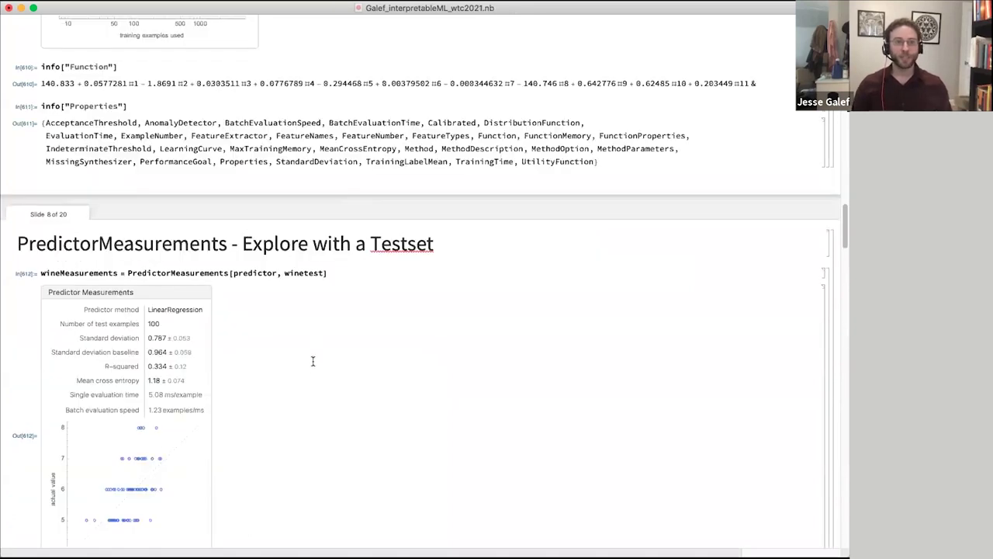
Compute test-set RSquared 0.334125 and MeanSquare 0.619264
{"action": "scroll", "coordinate": [314, 361], "scroll_direction": "down", "scroll_amount": 6}
{"action": "scroll", "coordinate": [315, 361], "scroll_direction": "down", "scroll_amount": 2}
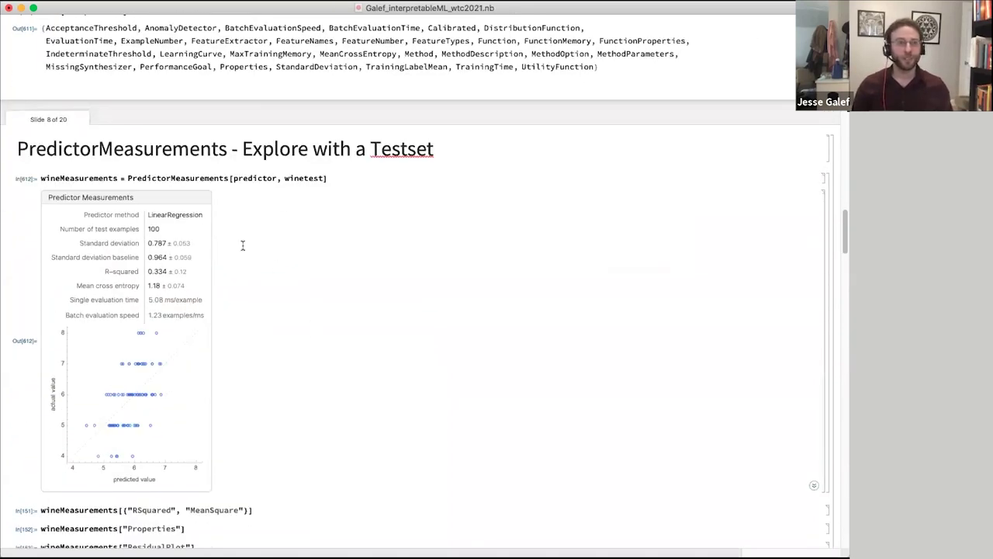
{"action": "scroll", "coordinate": [258, 304], "scroll_direction": "down", "scroll_amount": 3}
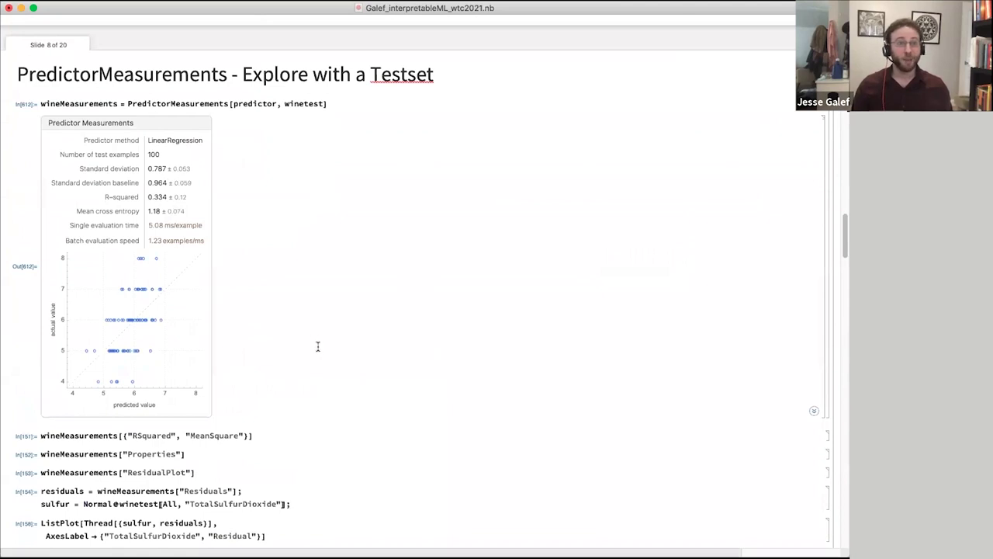
{"action": "scroll", "coordinate": [313, 361], "scroll_direction": "down", "scroll_amount": 2}
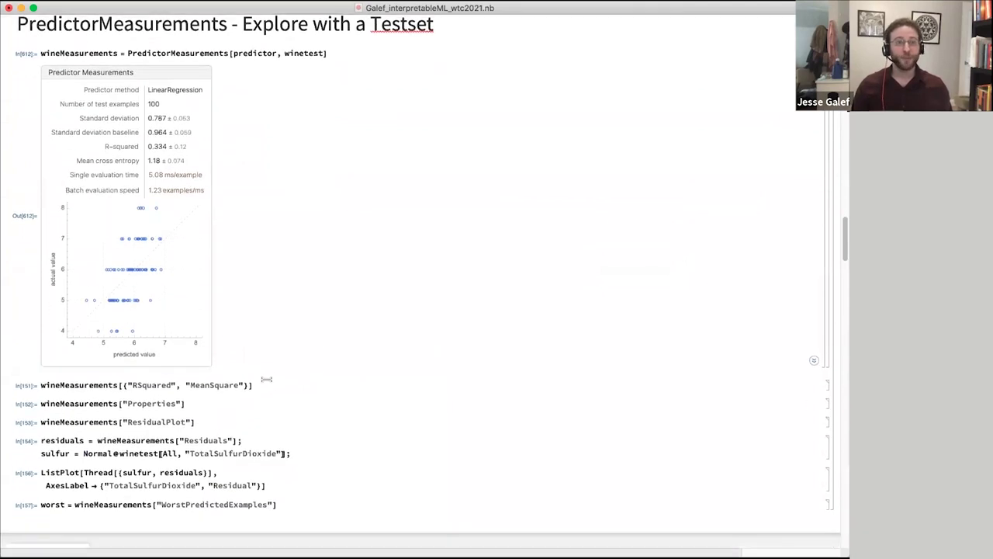
{"action": "key", "text": "shift+Return"}
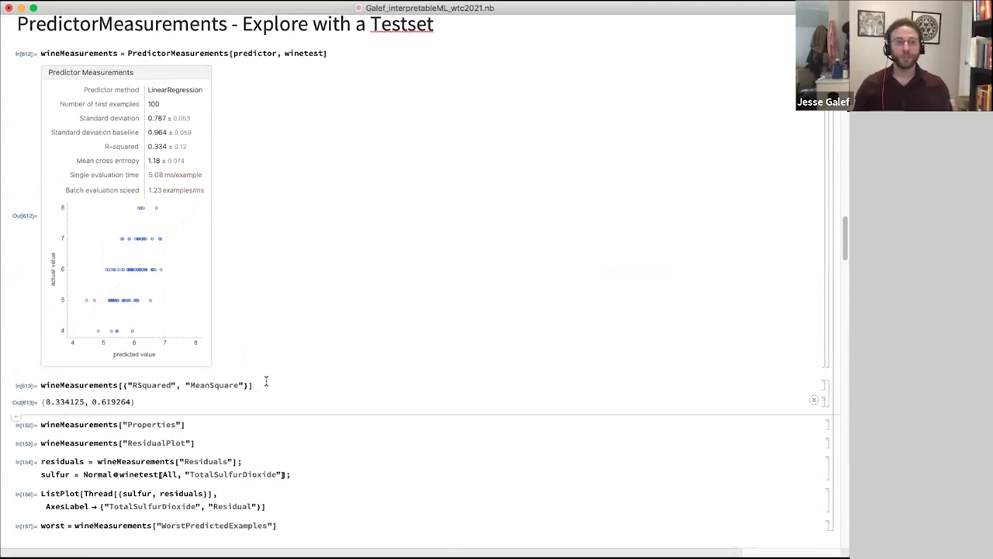
List wineMeasurements["Properties"] and draw the test-set ResidualPlot
{"action": "left_click", "coordinate": [251, 423]}
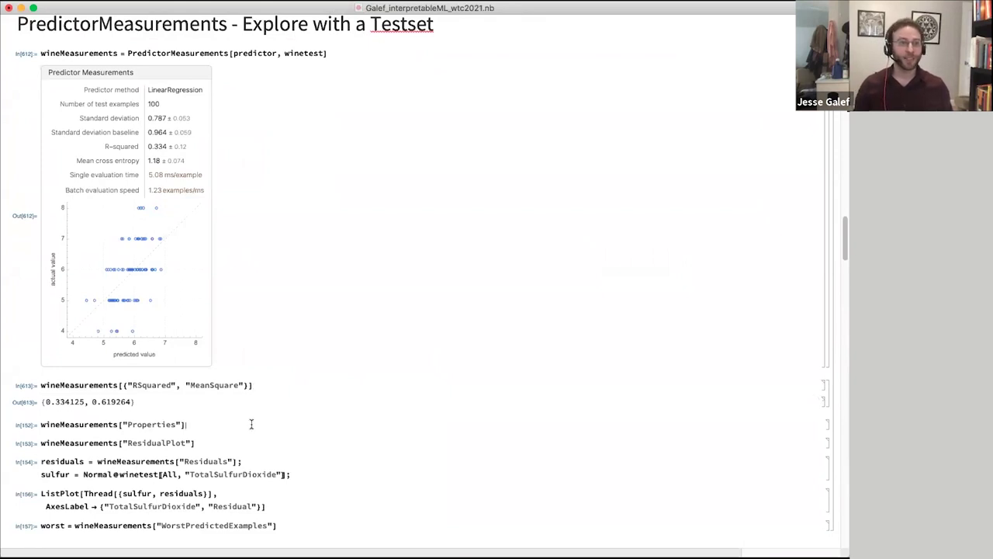
{"action": "key", "text": "shift+Return"}
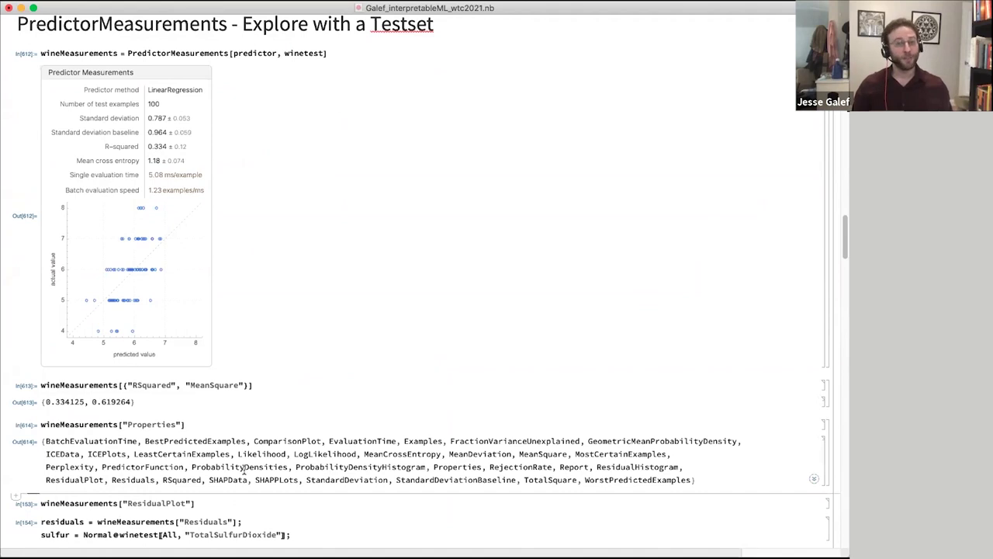
{"action": "scroll", "coordinate": [244, 415], "scroll_direction": "down", "scroll_amount": 3}
{"action": "left_click", "coordinate": [222, 401]}
{"action": "key", "text": "shift+Return"}
{"action": "scroll", "coordinate": [224, 404], "scroll_direction": "down", "scroll_amount": 3}
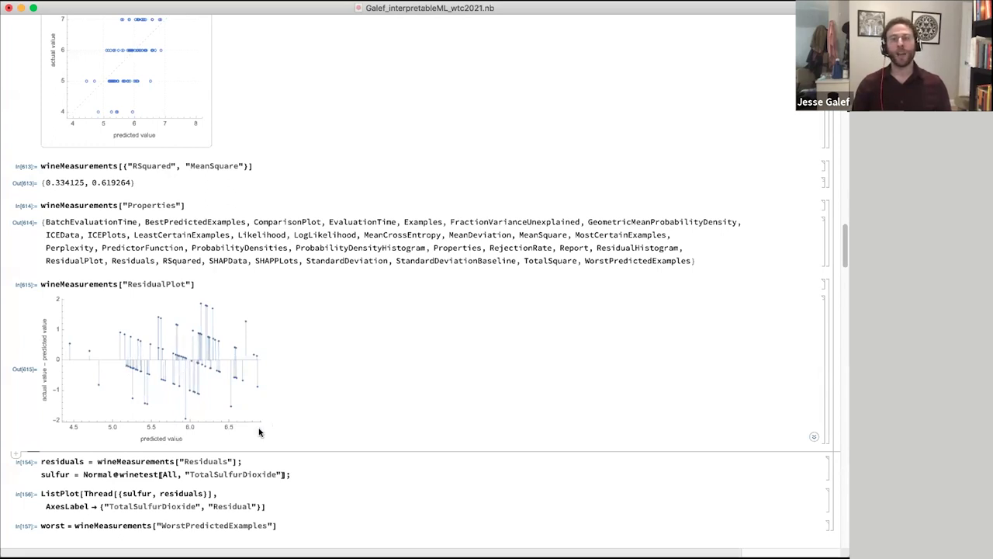
Plot residuals against TotalSulfurDioxide and enlarge the scatter plot
{"action": "left_click", "coordinate": [239, 475]}
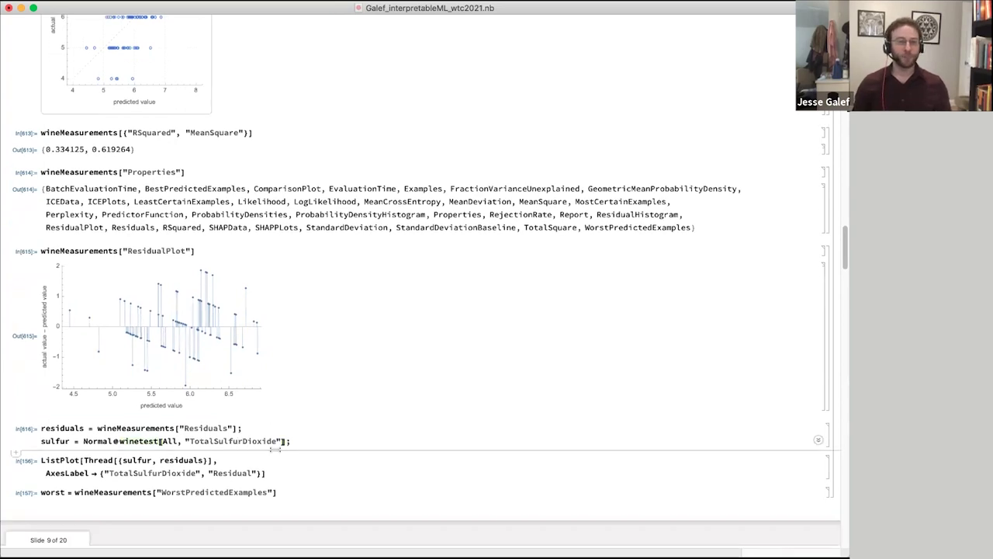
{"action": "key", "text": "shift+Return"}
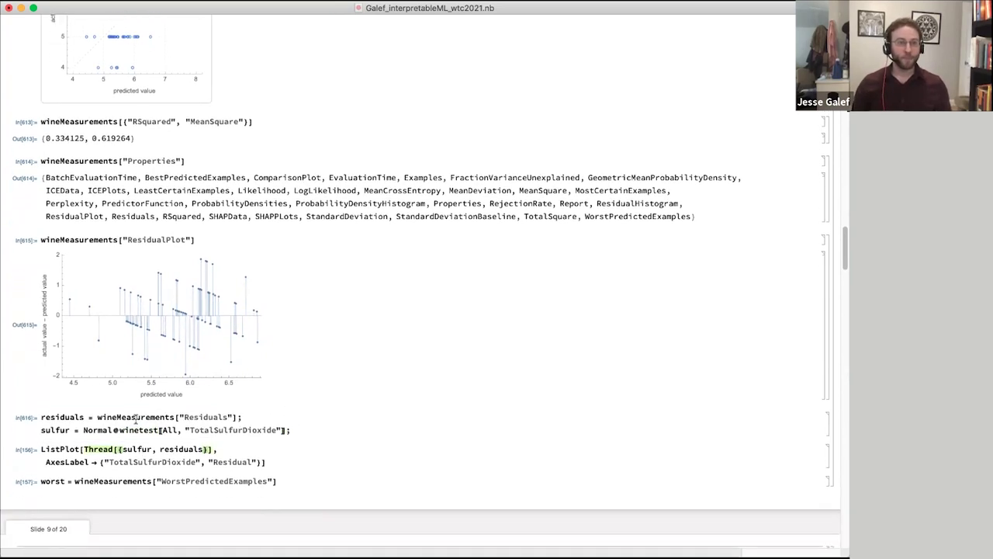
{"action": "key", "text": "shift+Return"}
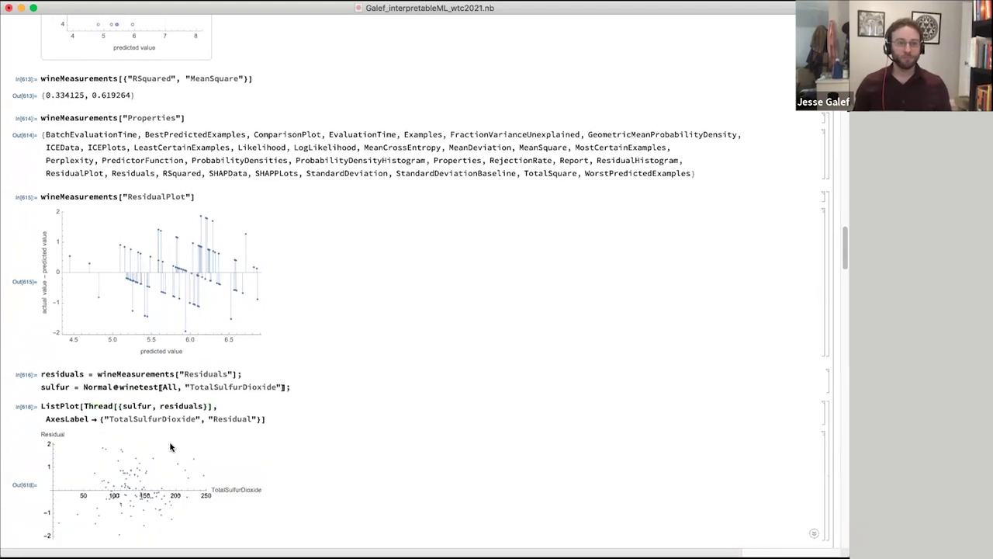
{"action": "left_click", "coordinate": [152, 438]}
{"action": "left_click_drag", "start_coordinate": [264, 378], "coordinate": [324, 382]}
{"action": "scroll", "coordinate": [396, 374], "scroll_direction": "down", "scroll_amount": 3}
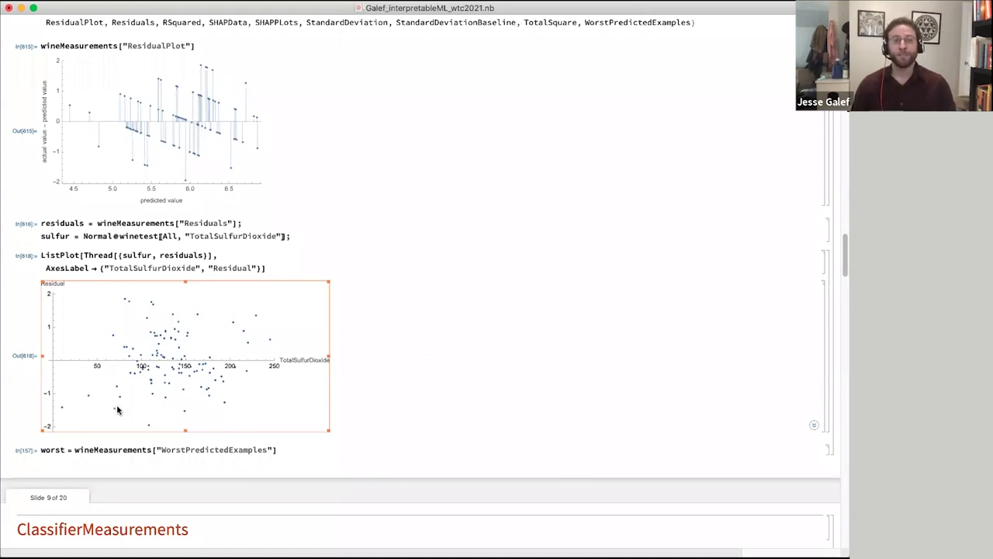
List the WorstPredictedExamples from the wine test set
{"action": "left_click", "coordinate": [131, 450]}
{"action": "key", "text": "shift+Return"}
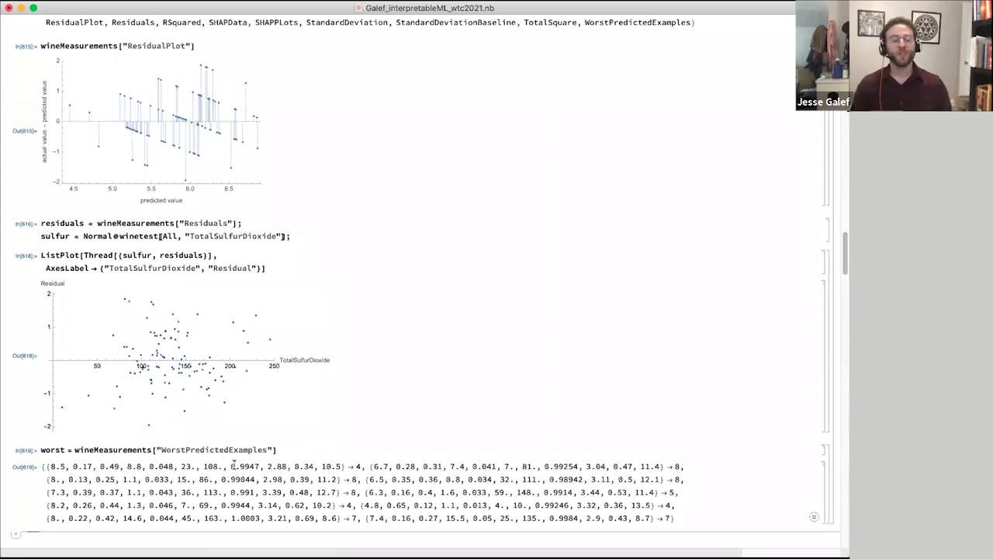
{"action": "left_click", "coordinate": [359, 449]}
{"action": "scroll", "coordinate": [360, 482], "scroll_direction": "down", "scroll_amount": 1}
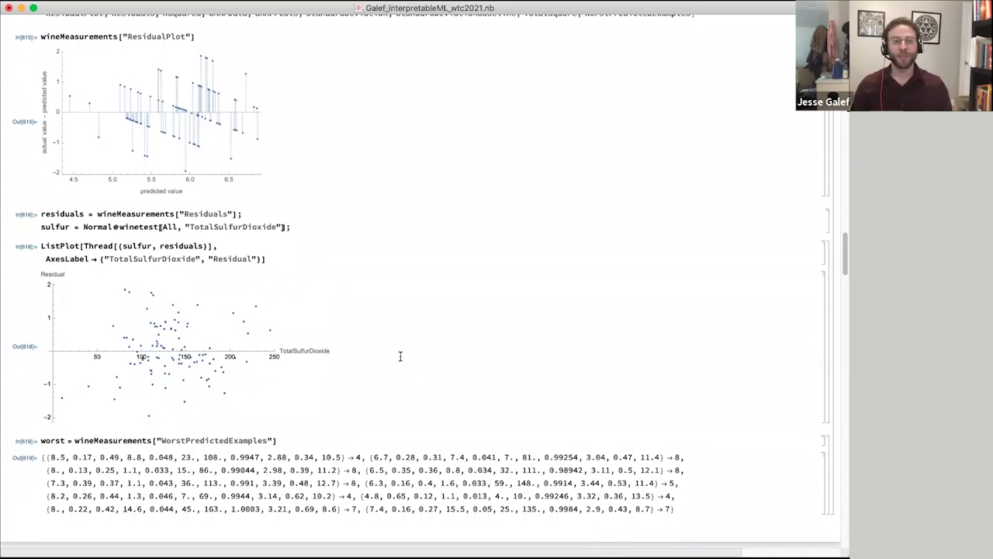
{"action": "scroll", "coordinate": [403, 350], "scroll_direction": "down", "scroll_amount": 10}
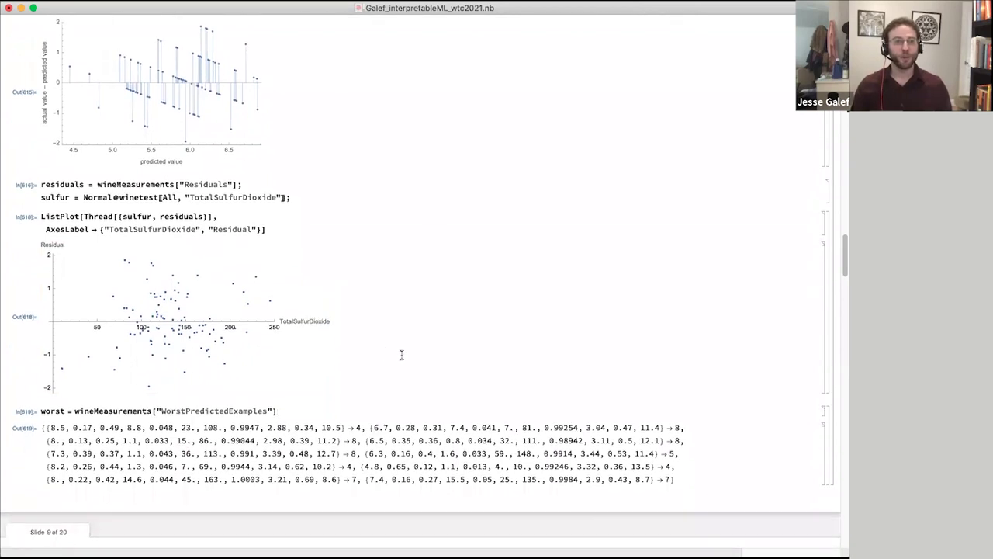
Seed randomness, load the Titanic data and preview its first two rows
{"action": "scroll", "coordinate": [136, 293], "scroll_direction": "down", "scroll_amount": 2}
{"action": "left_click", "coordinate": [200, 277]}
{"action": "key", "text": "shift+Return"}
{"action": "left_click", "coordinate": [193, 320]}
{"action": "key", "text": "shift+Return"}
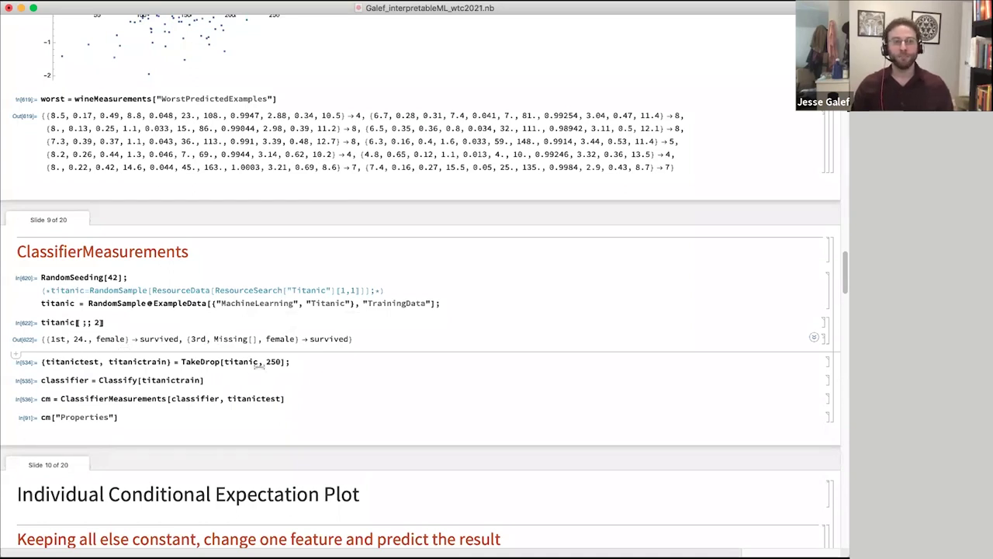
{"action": "left_click", "coordinate": [293, 398]}
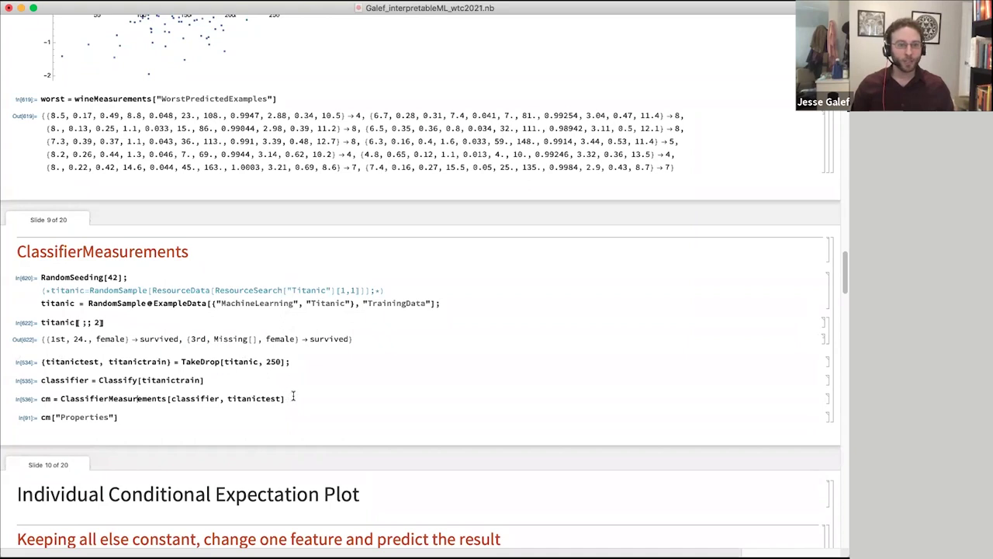
Split off 250 test examples and train Classify with Method -> "LogisticRegression"
{"action": "left_click", "coordinate": [199, 379]}
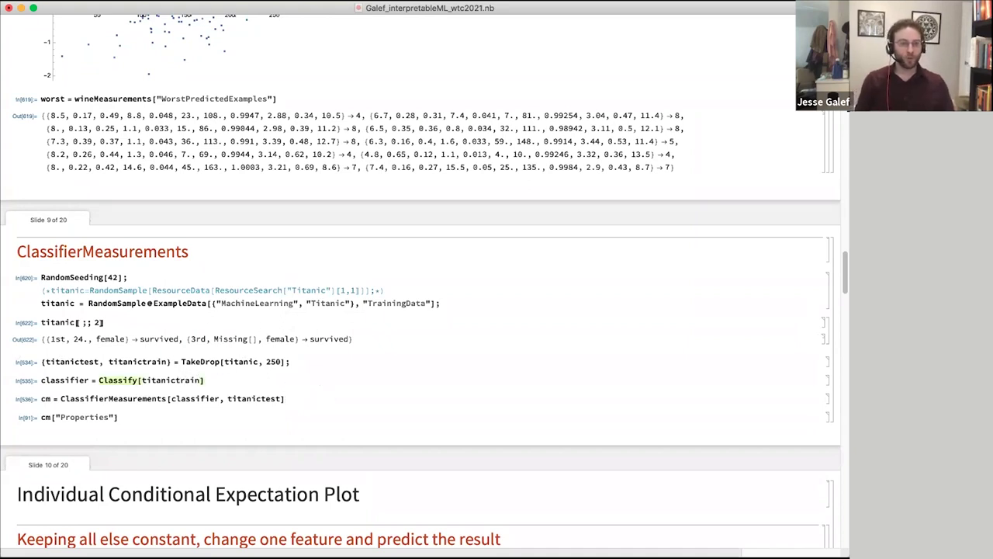
{"action": "type", "text": ", Method ->"}
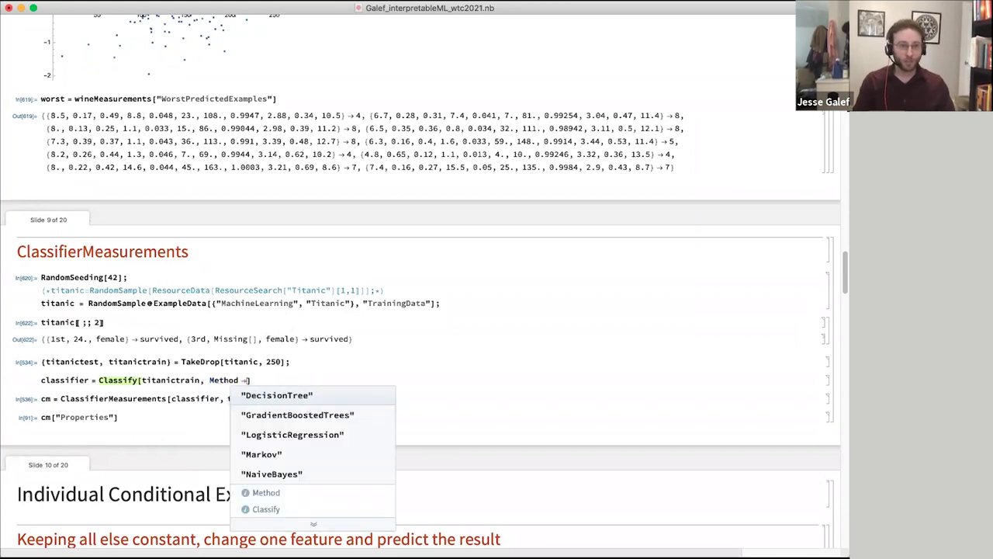
{"action": "key", "text": "Down"}
{"action": "key", "text": "Down"}
{"action": "key", "text": "Return"}
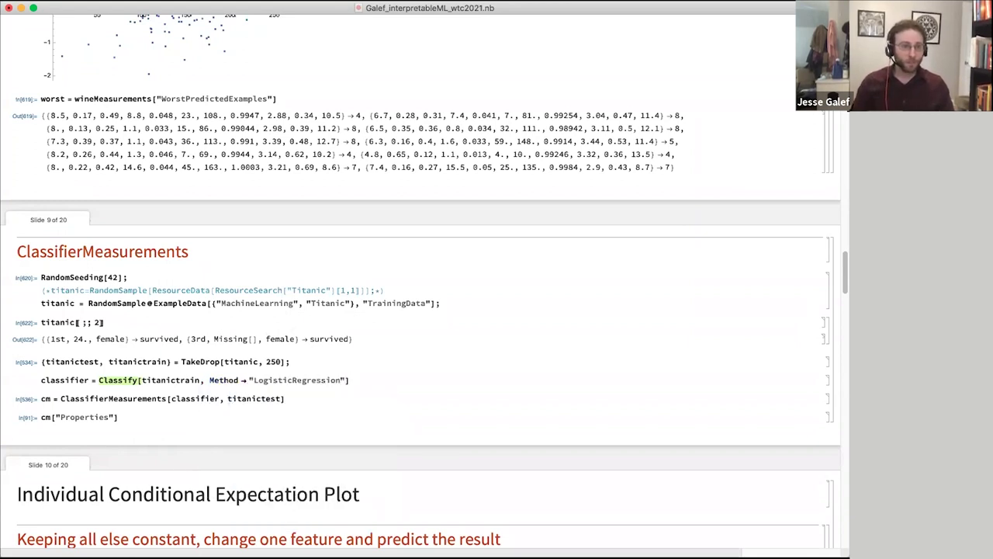
{"action": "left_click", "coordinate": [42, 361]}
{"action": "key", "text": "shift+Return"}
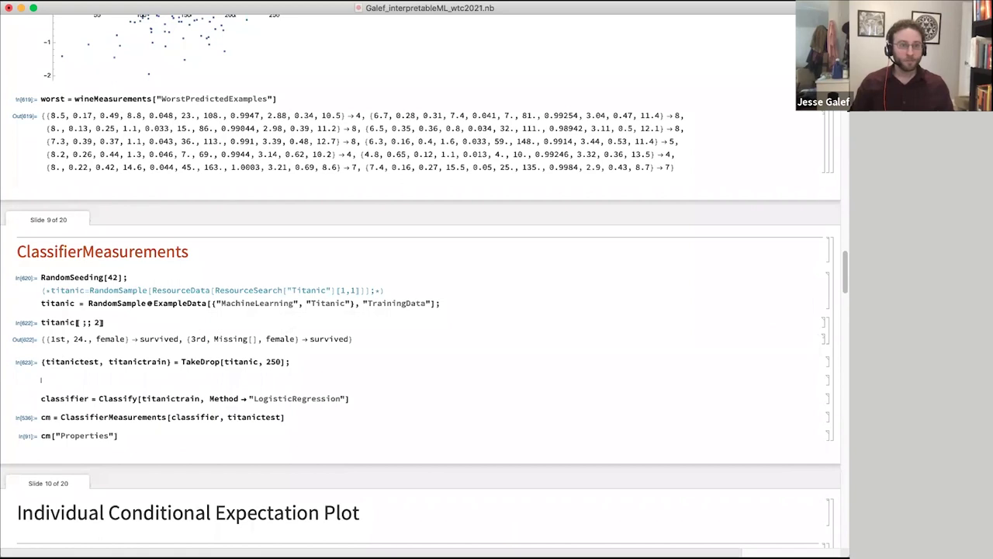
{"action": "key", "text": "shift+Return"}
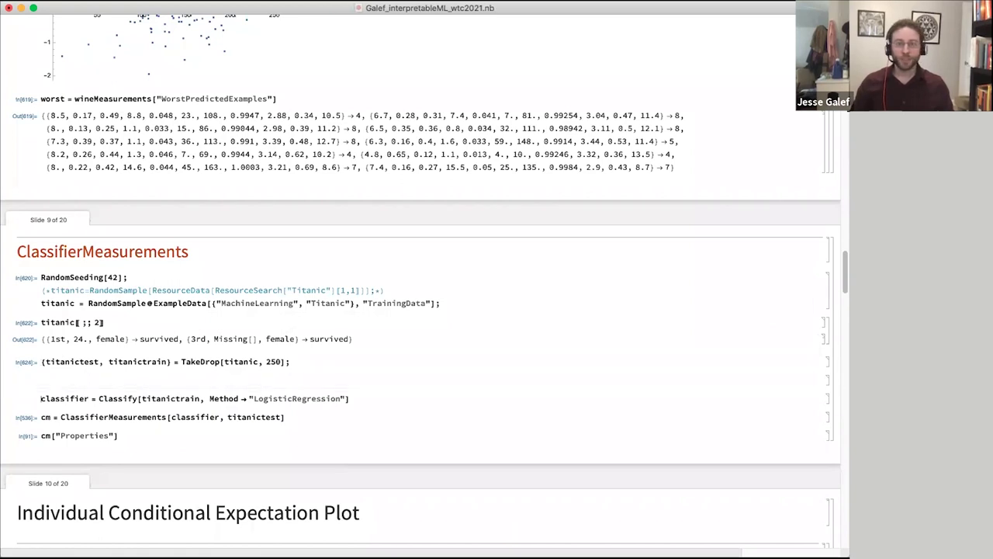
{"action": "key", "text": "shift+Return"}
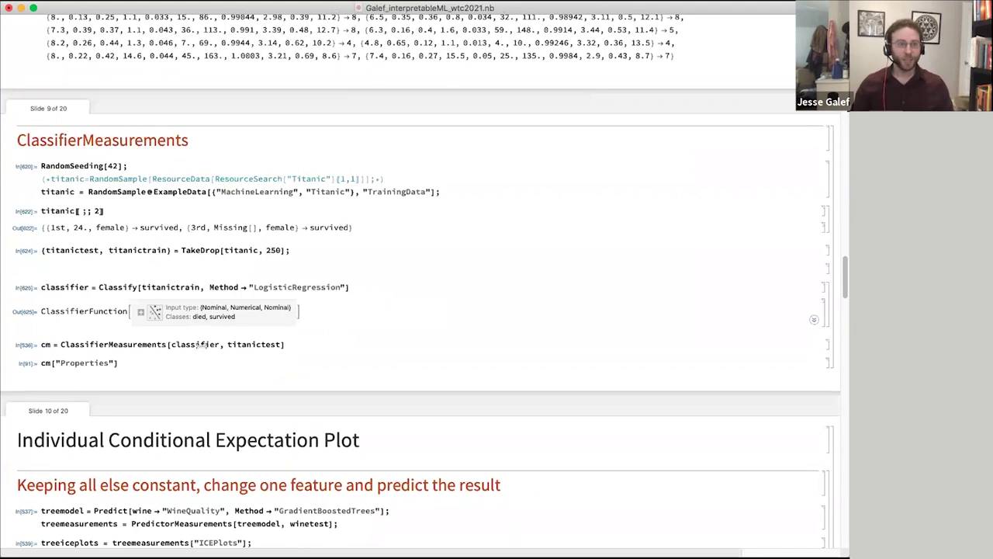
Measure the Titanic classifier on the test set: 74.0% accuracy over 250 examples, with a confusion matrix
{"action": "left_click", "coordinate": [250, 344]}
{"action": "key", "text": "shift+Return"}
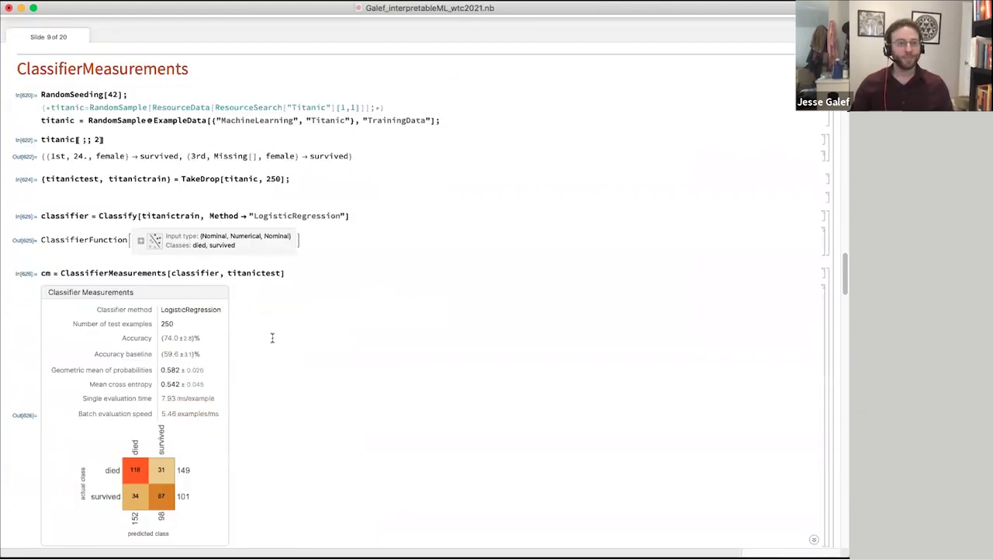
{"action": "scroll", "coordinate": [435, 301], "scroll_direction": "down", "scroll_amount": 3}
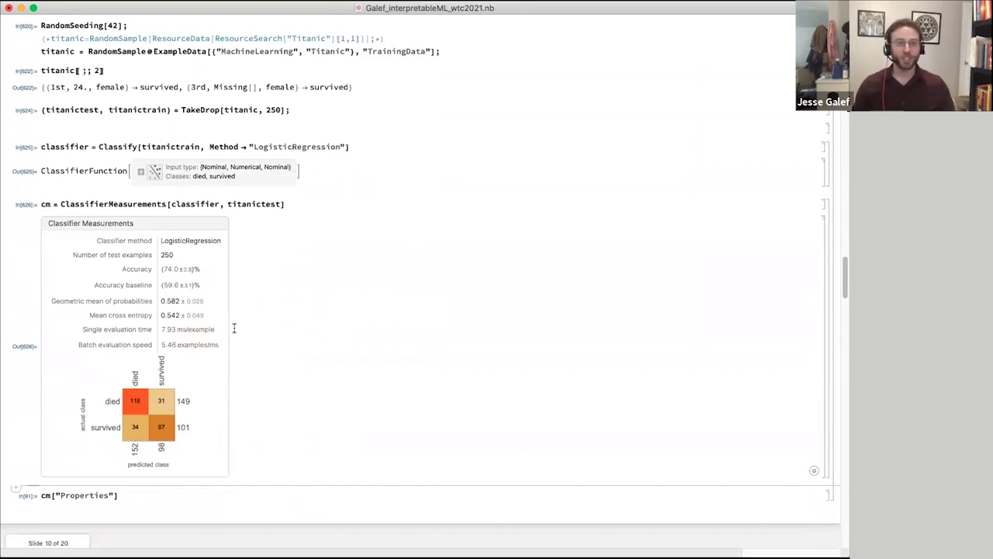
{"action": "scroll", "coordinate": [299, 326], "scroll_direction": "down", "scroll_amount": 1}
{"action": "scroll", "coordinate": [299, 327], "scroll_direction": "down", "scroll_amount": 3}
List the available properties of the classifier measurements object cm
{"action": "left_click", "coordinate": [149, 419]}
{"action": "key", "text": "shift+Return"}
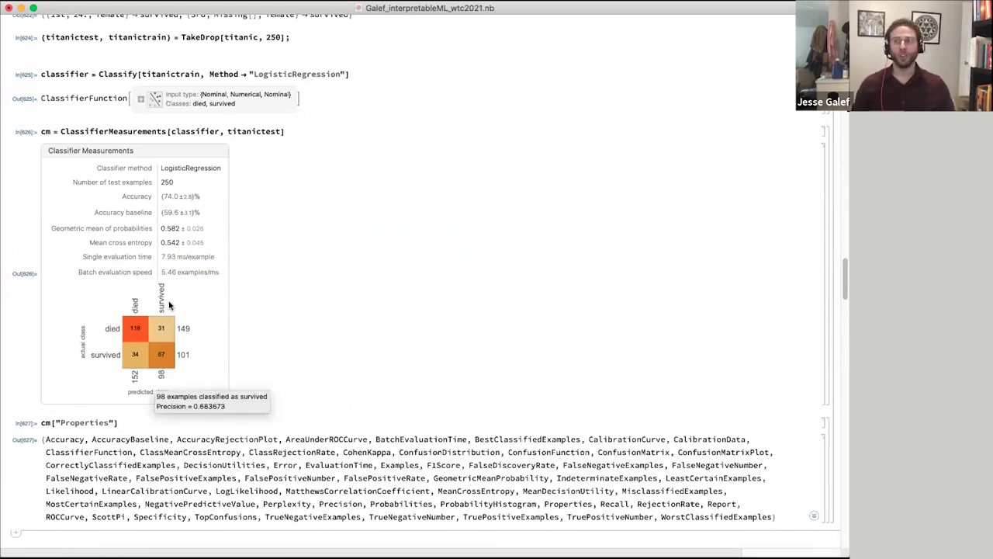
{"action": "mouse_move", "coordinate": [172, 312]}
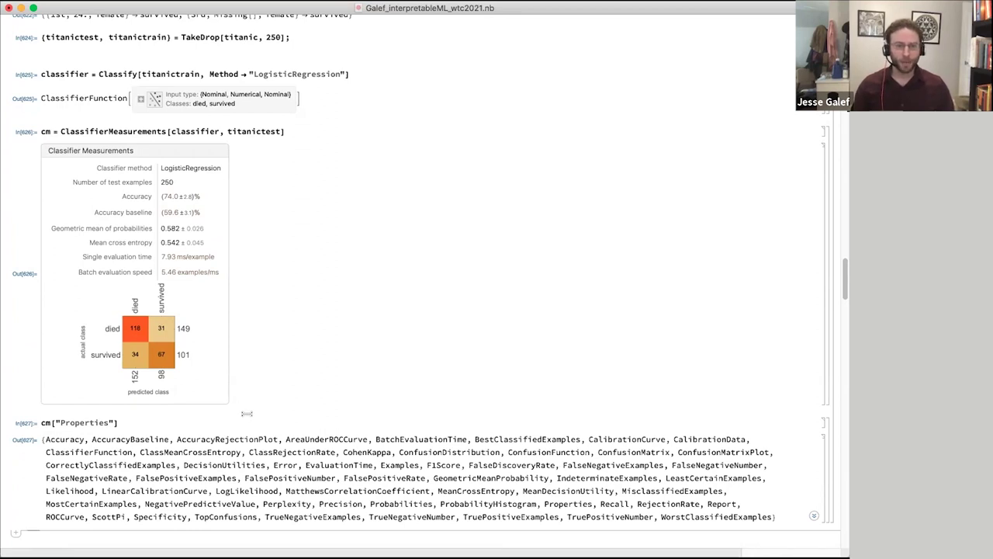
{"action": "scroll", "coordinate": [247, 414], "scroll_direction": "down", "scroll_amount": 5}
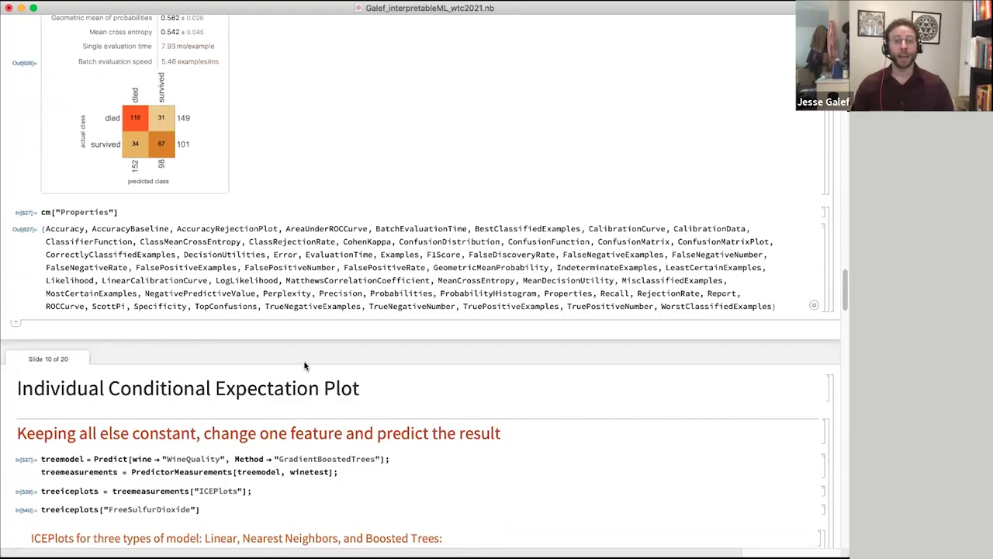
Retrain the wine quality treemodel using the GradientBoostedTrees method
{"action": "scroll", "coordinate": [297, 368], "scroll_direction": "down", "scroll_amount": 3}
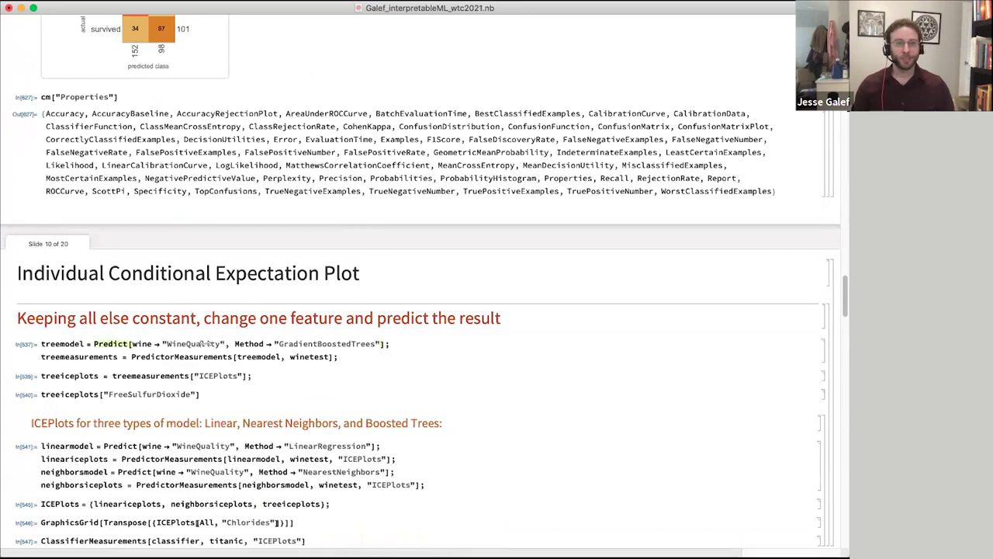
{"action": "left_click", "coordinate": [347, 334]}
{"action": "left_click", "coordinate": [41, 343]}
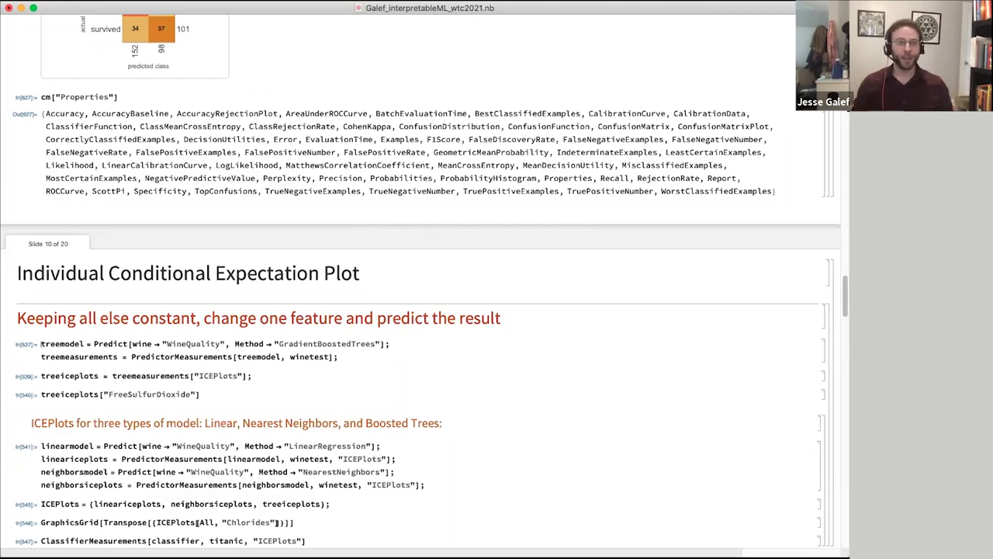
{"action": "key", "text": "shift+Return"}
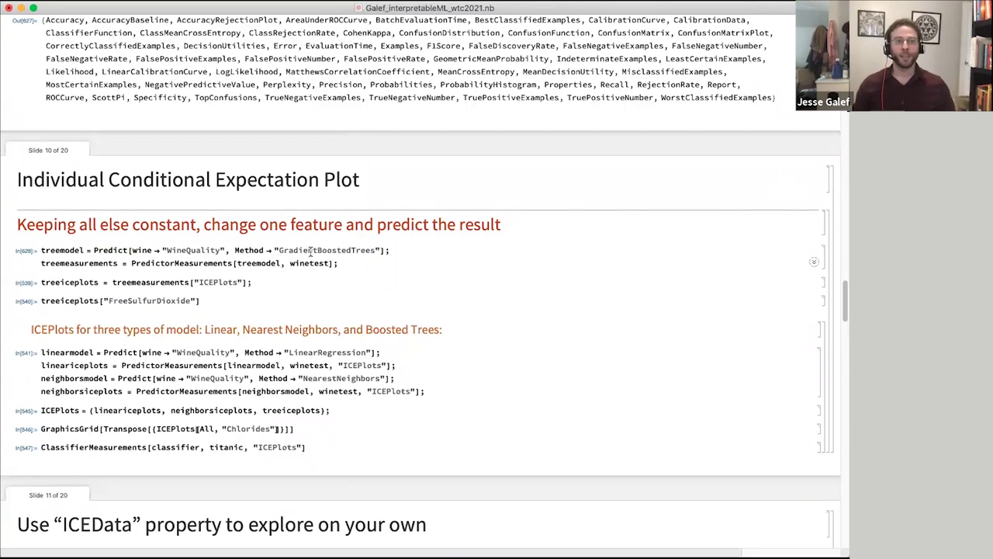
{"action": "triple_click", "coordinate": [310, 250]}
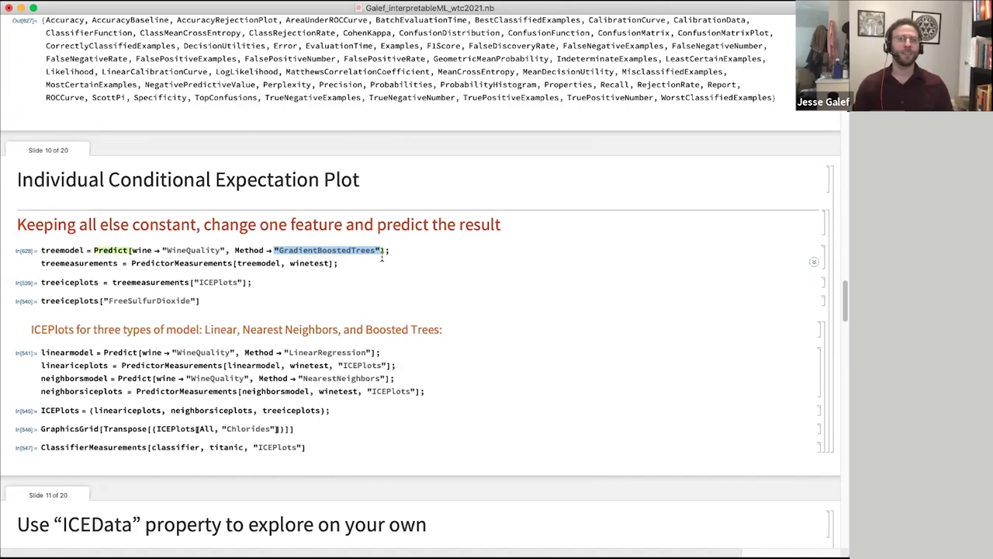
{"action": "left_click", "coordinate": [299, 263]}
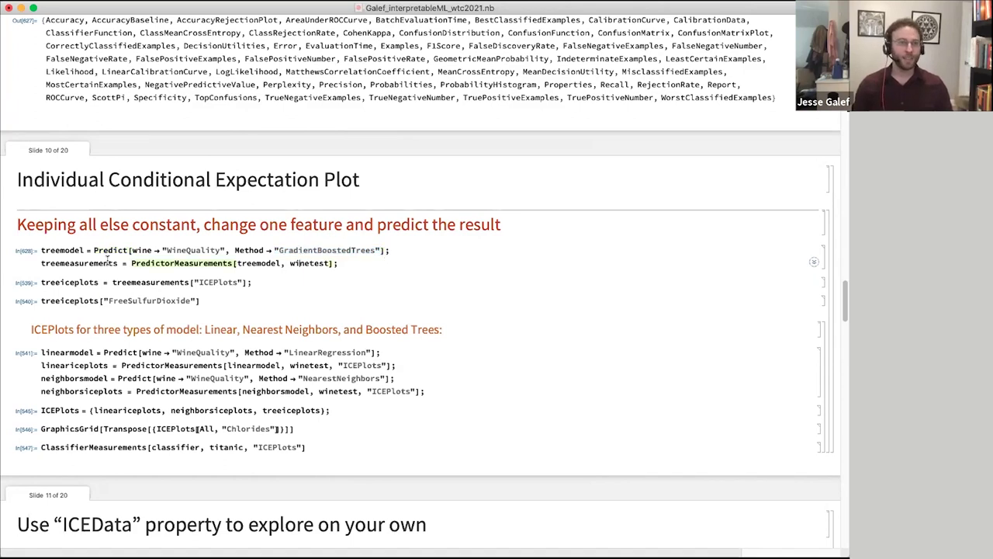
Compute the treeiceplots ICE plots for the tree model
{"action": "left_click", "coordinate": [136, 282]}
{"action": "key", "text": "shift+Return"}
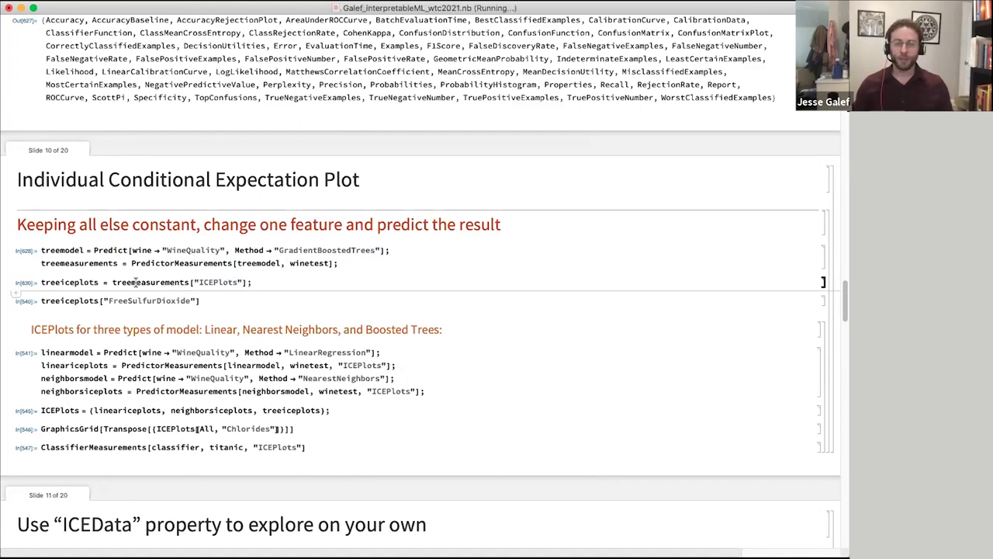
{"action": "double_click", "coordinate": [153, 281]}
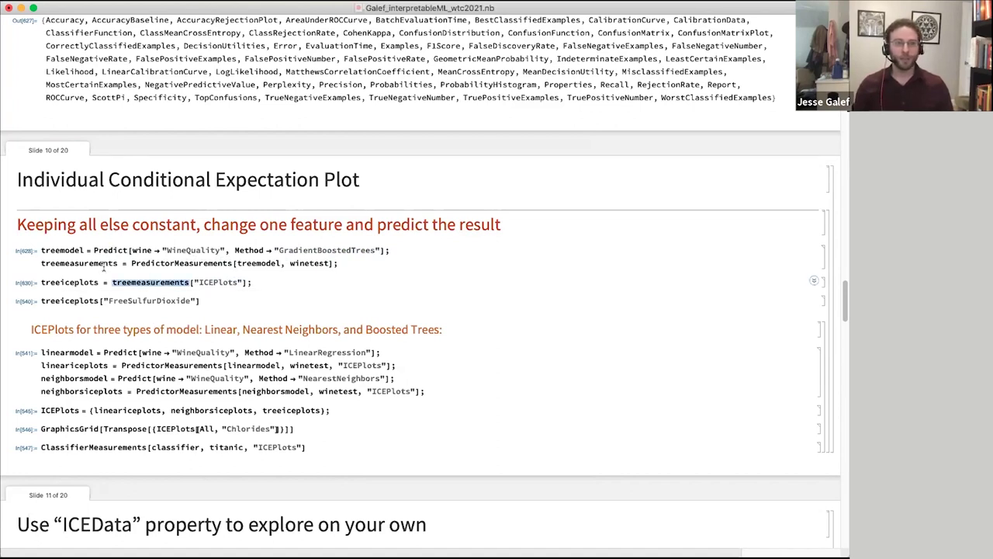
{"action": "left_click", "coordinate": [267, 285]}
Show the FreeSulfurDioxide ICE plot and drag it larger
{"action": "left_click", "coordinate": [230, 299]}
{"action": "key", "text": "shift+Return"}
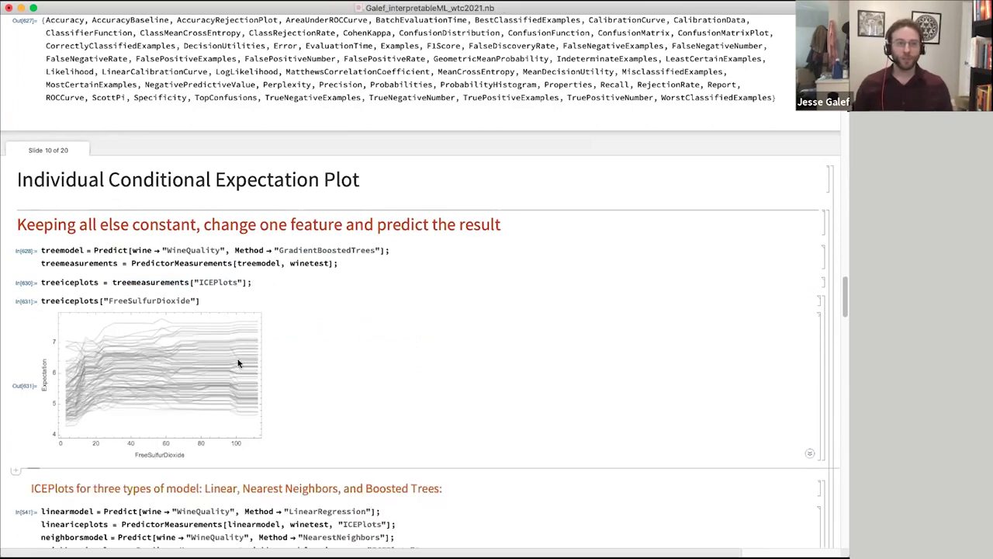
{"action": "left_click", "coordinate": [260, 324]}
{"action": "left_click_drag", "start_coordinate": [260, 323], "coordinate": [441, 323]}
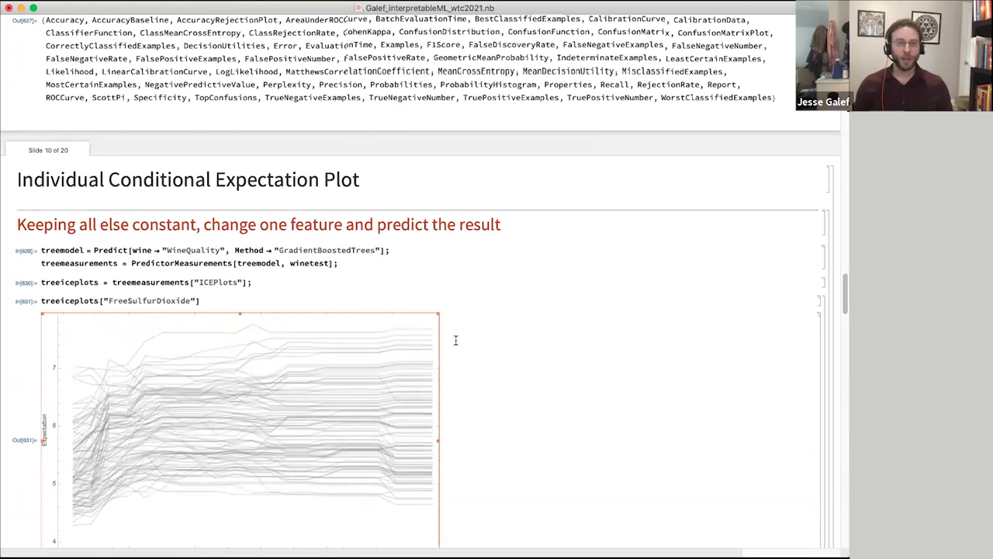
{"action": "scroll", "coordinate": [450, 349], "scroll_direction": "down", "scroll_amount": 3}
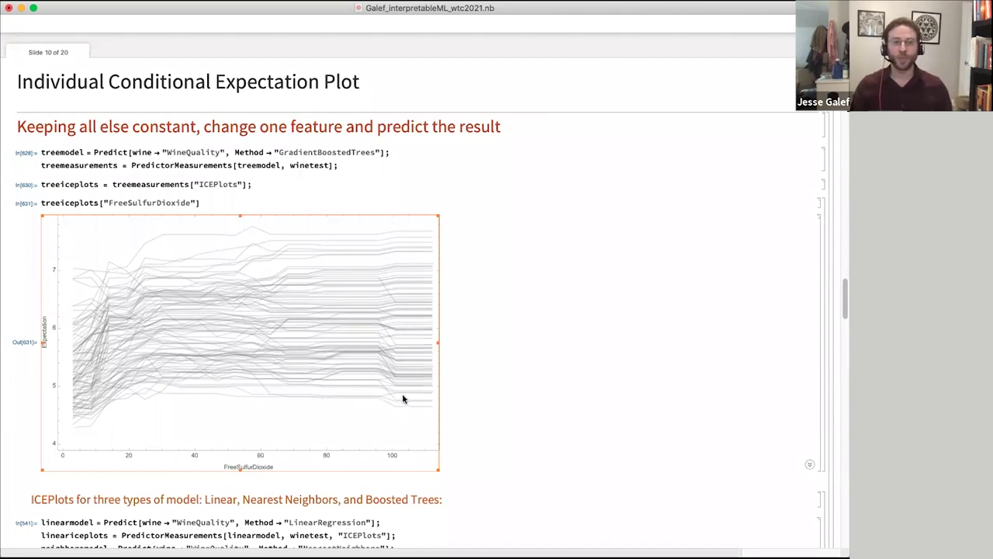
Train the linear and nearest-neighbors wine models and evaluate the combined ICEPlots list
{"action": "scroll", "coordinate": [231, 396], "scroll_direction": "down", "scroll_amount": 5}
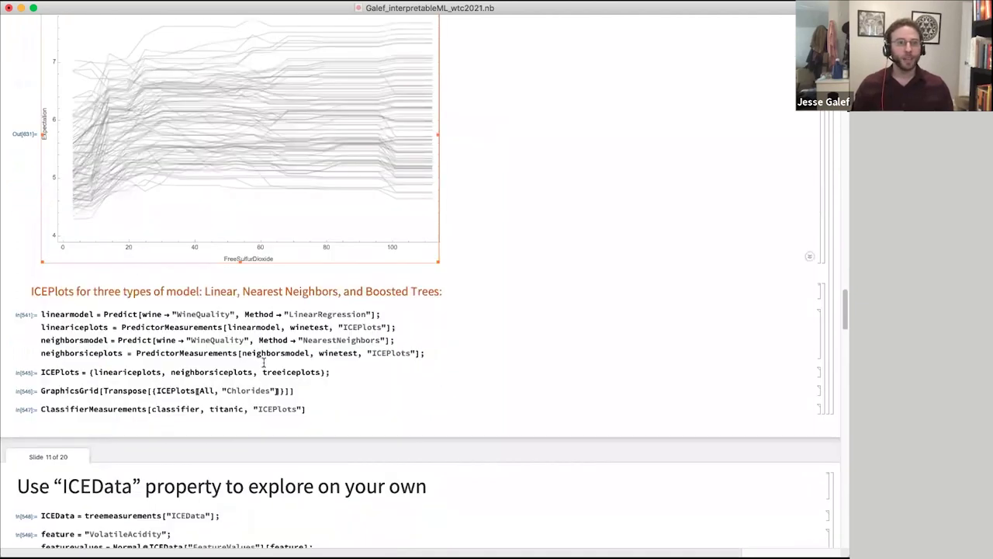
{"action": "key", "text": "shift+Return"}
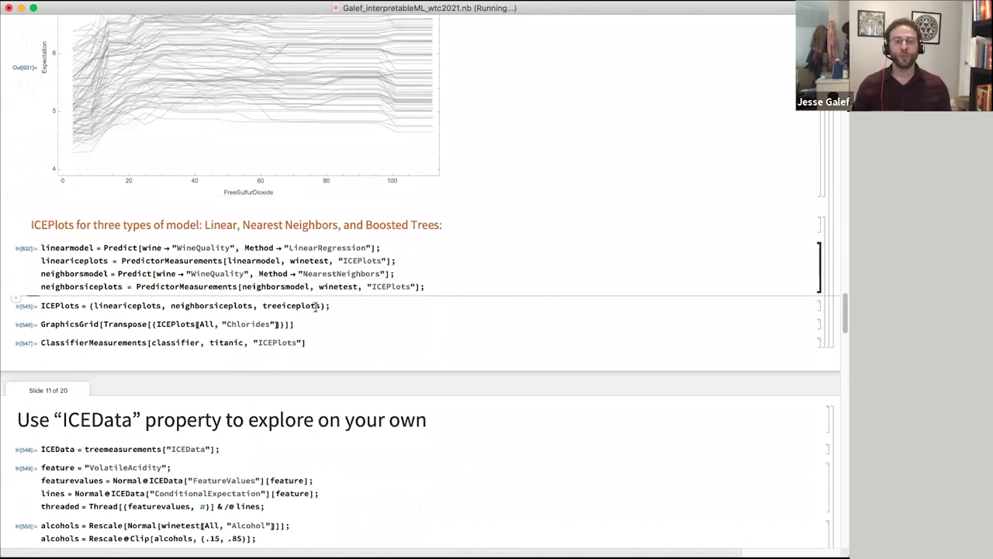
{"action": "left_click", "coordinate": [316, 306]}
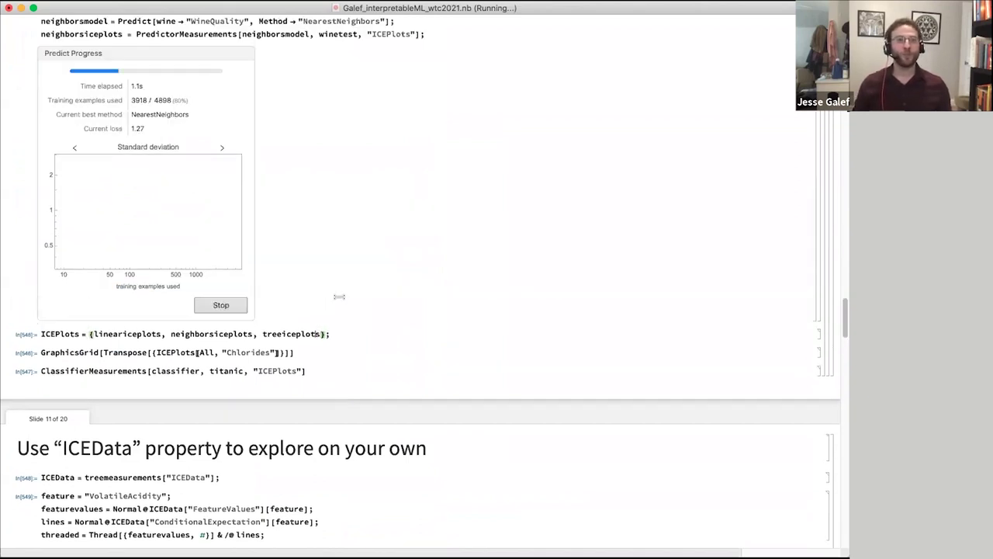
{"action": "scroll", "coordinate": [326, 233], "scroll_direction": "up", "scroll_amount": 5}
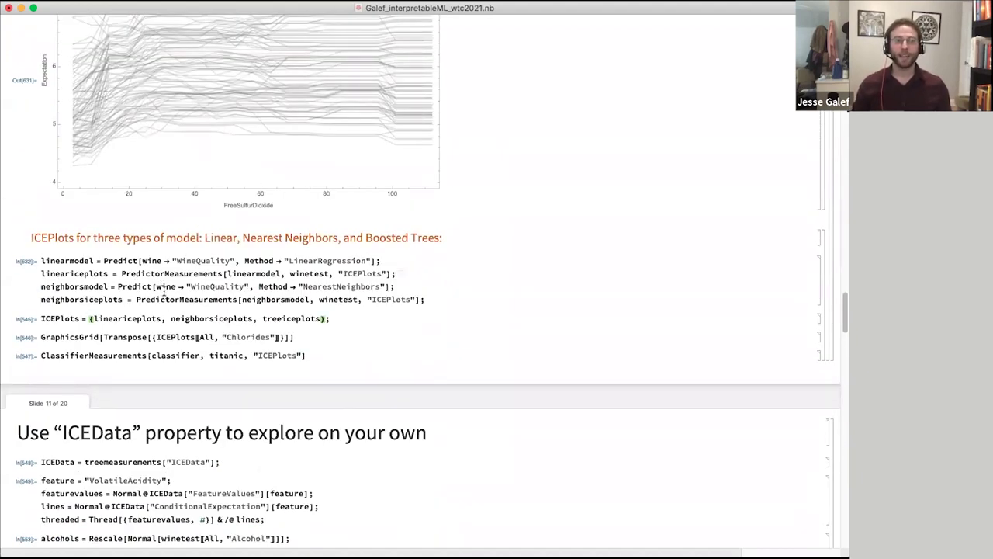
{"action": "left_click", "coordinate": [285, 319]}
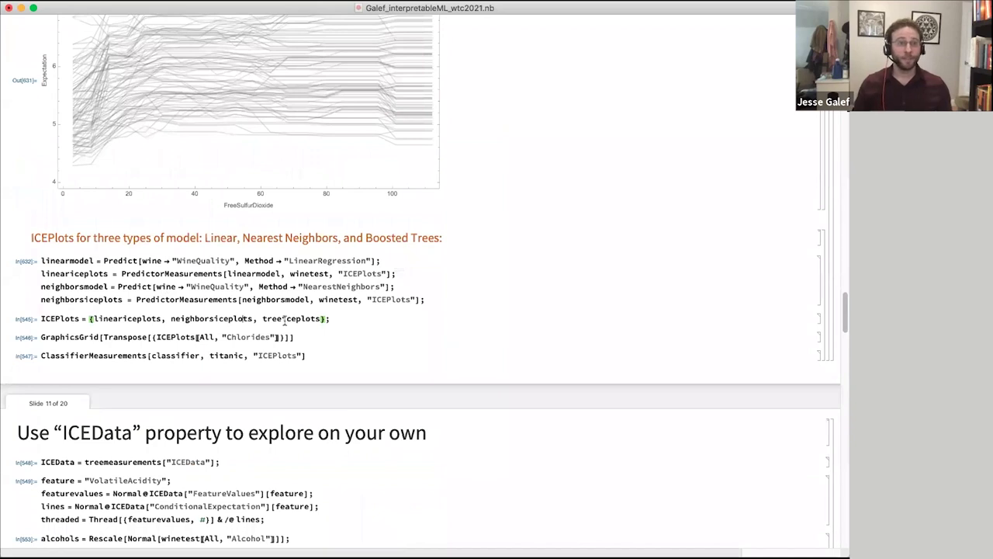
{"action": "key", "text": "shift+Return"}
{"action": "key", "text": "shift+Return"}
Enlarge the stacked grid of Chlorides ICE plots for the three models
{"action": "scroll", "coordinate": [193, 334], "scroll_direction": "down", "scroll_amount": 5}
{"action": "left_click", "coordinate": [197, 254]}
{"action": "left_click_drag", "start_coordinate": [264, 293], "coordinate": [542, 291]}
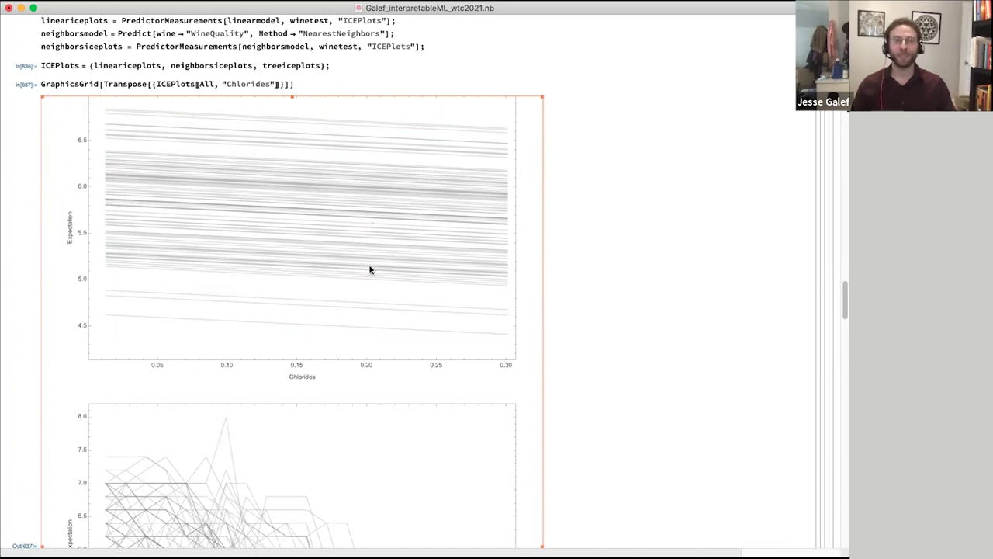
{"action": "scroll", "coordinate": [370, 270], "scroll_direction": "down", "scroll_amount": 10}
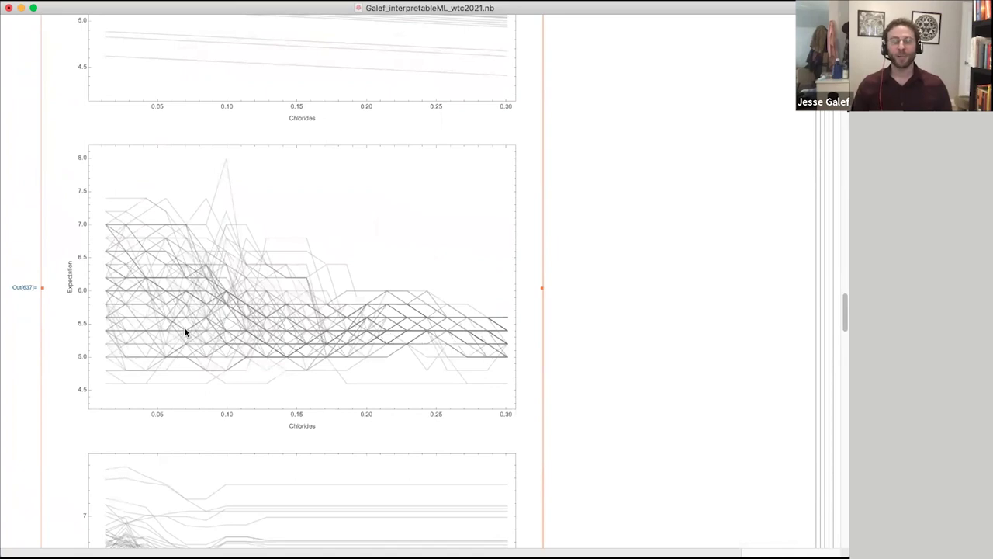
{"action": "scroll", "coordinate": [380, 309], "scroll_direction": "down", "scroll_amount": 5}
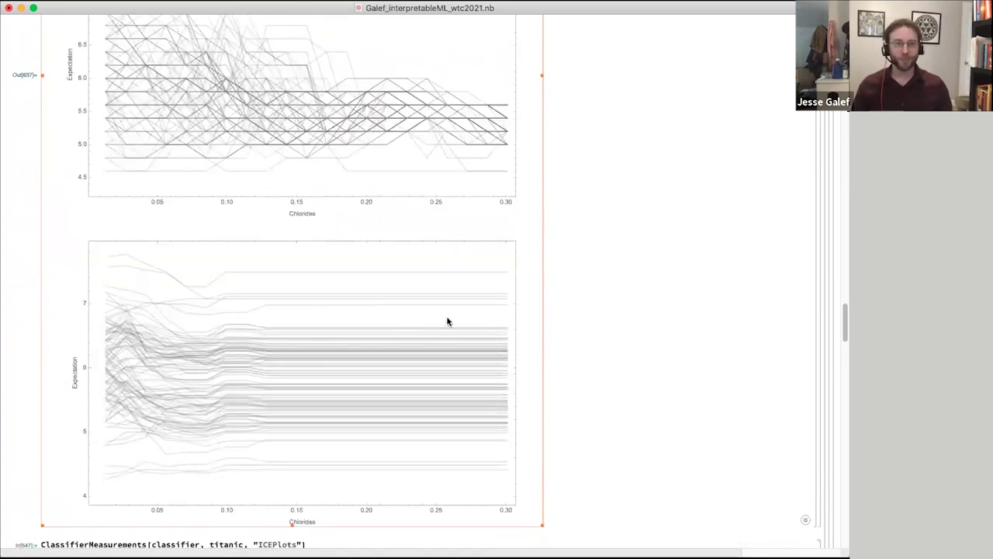
{"action": "scroll", "coordinate": [448, 321], "scroll_direction": "down", "scroll_amount": 2}
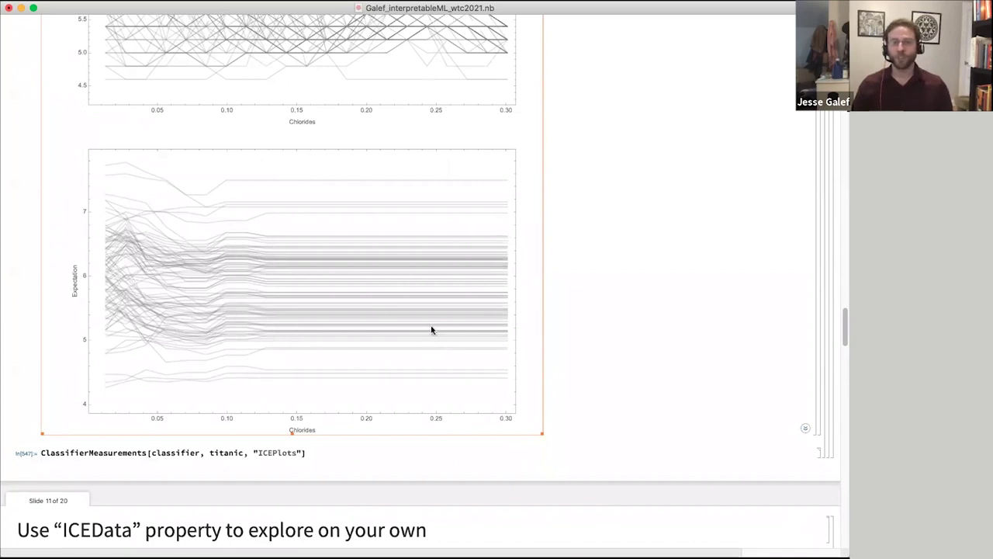
{"action": "scroll", "coordinate": [587, 327], "scroll_direction": "down", "scroll_amount": 10}
Plot the VolatileAcidity ICE lines coloured by alcohol with ListLinePlot, then widen the plot
{"action": "left_click", "coordinate": [167, 282]}
{"action": "key", "text": "shift+Return"}
{"action": "key", "text": "shift+Return"}
{"action": "key", "text": "shift+Return"}
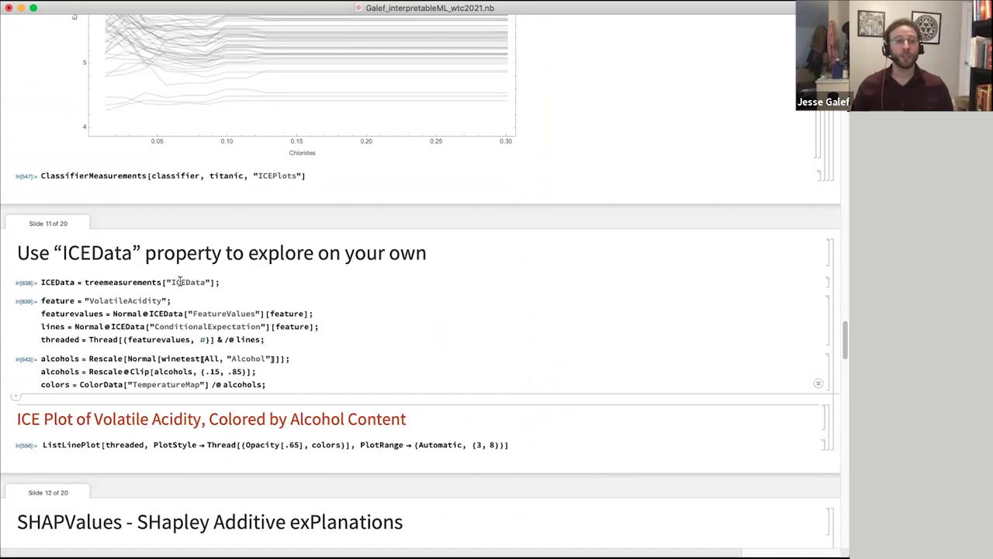
{"action": "left_click", "coordinate": [241, 283]}
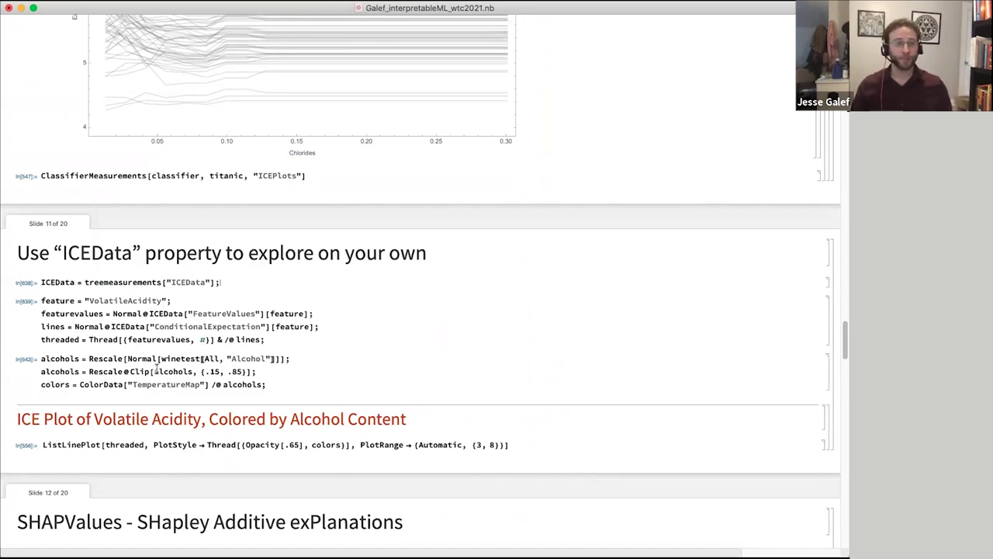
{"action": "left_click", "coordinate": [114, 282]}
{"action": "left_click", "coordinate": [141, 444]}
{"action": "key", "text": "shift+Return"}
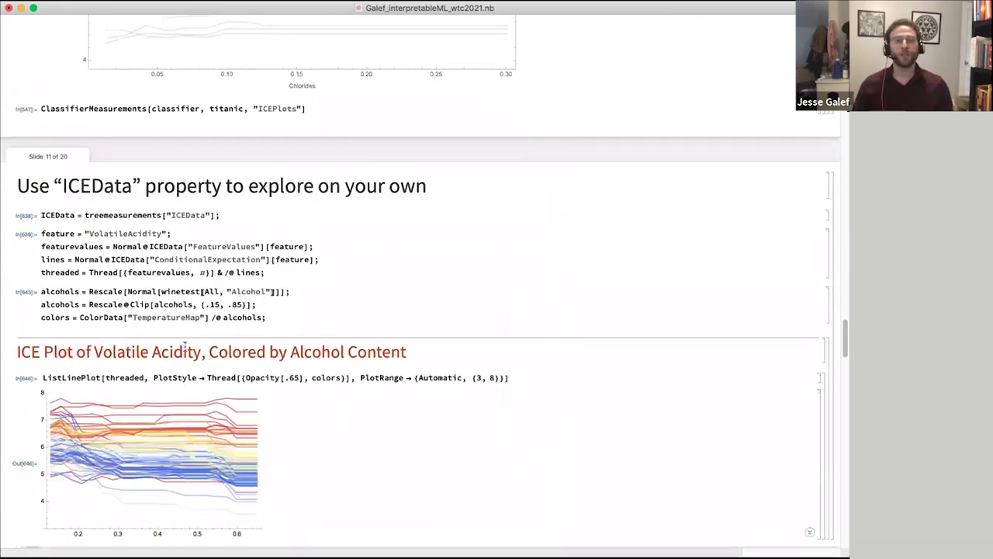
{"action": "left_click", "coordinate": [185, 393]}
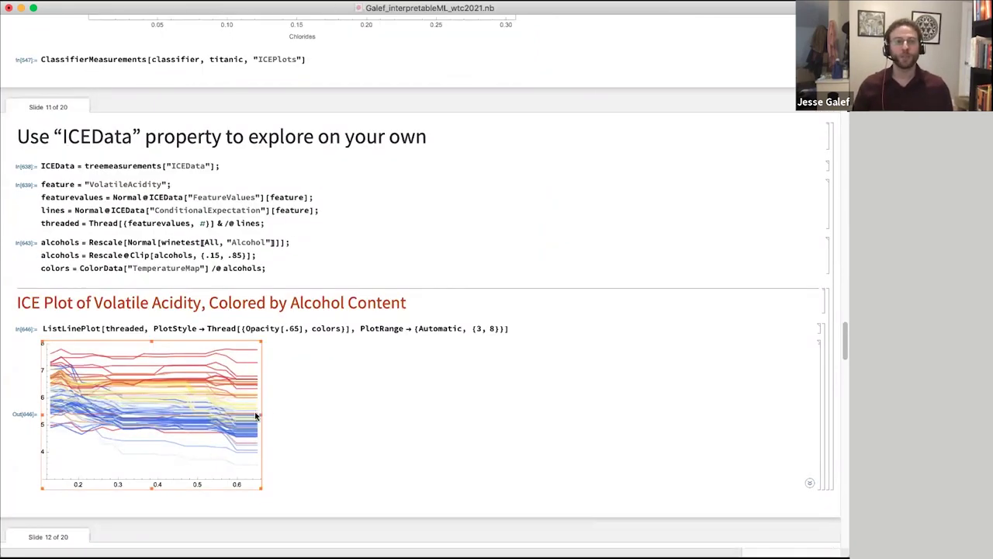
{"action": "left_click_drag", "start_coordinate": [261, 413], "coordinate": [457, 421]}
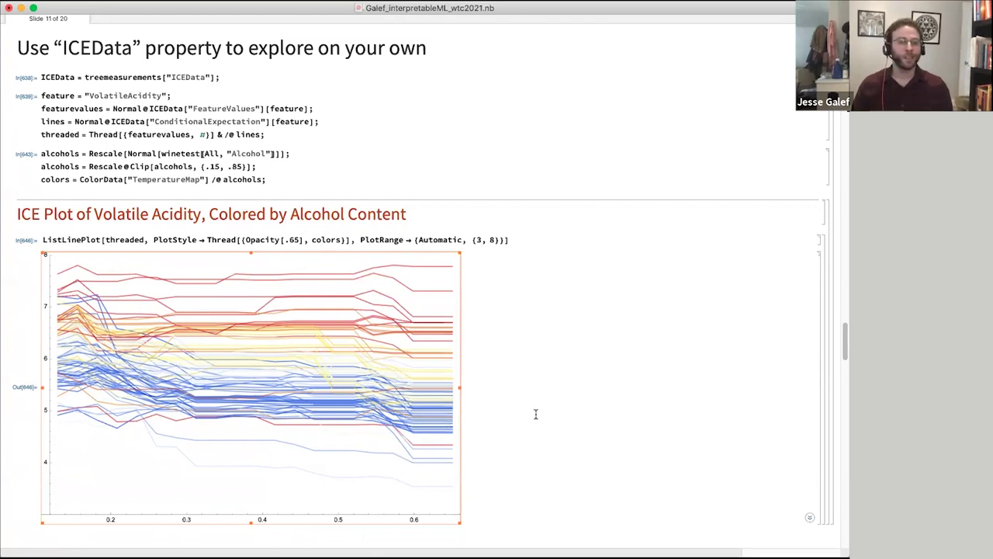
Scroll through slide 12 to the Age, Gender & Job income-prediction lattice diagram
{"action": "scroll", "coordinate": [535, 413], "scroll_direction": "down", "scroll_amount": 2}
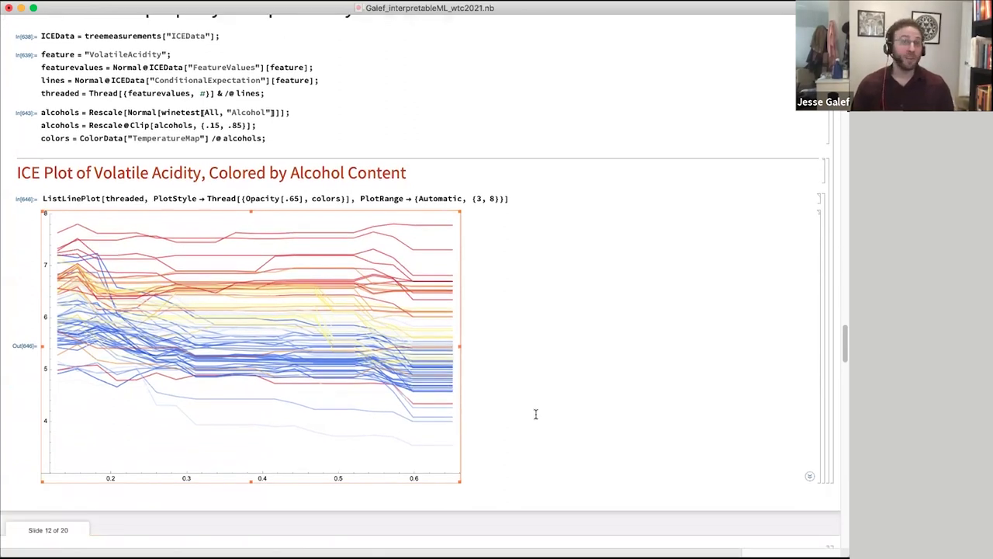
{"action": "scroll", "coordinate": [534, 412], "scroll_direction": "down", "scroll_amount": 3}
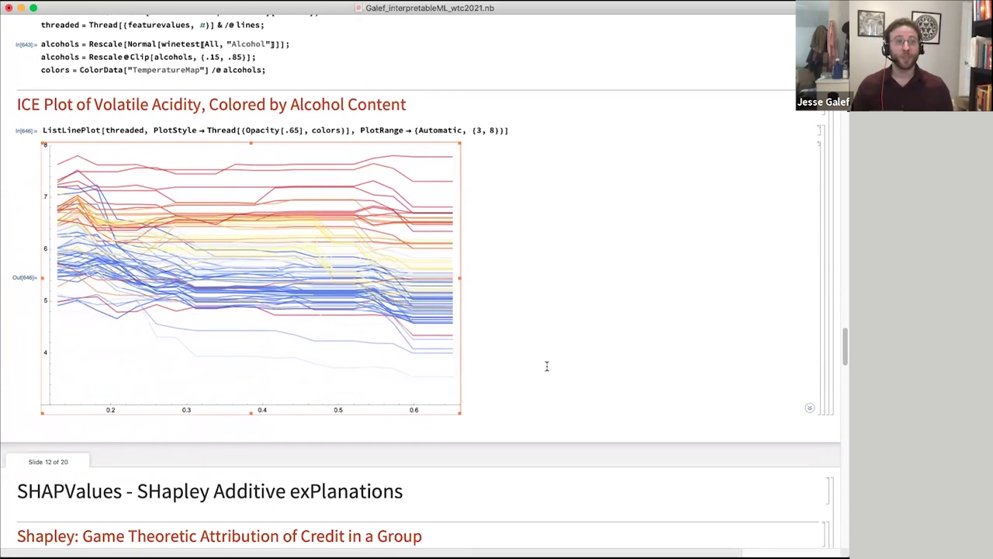
{"action": "scroll", "coordinate": [550, 362], "scroll_direction": "down", "scroll_amount": 2}
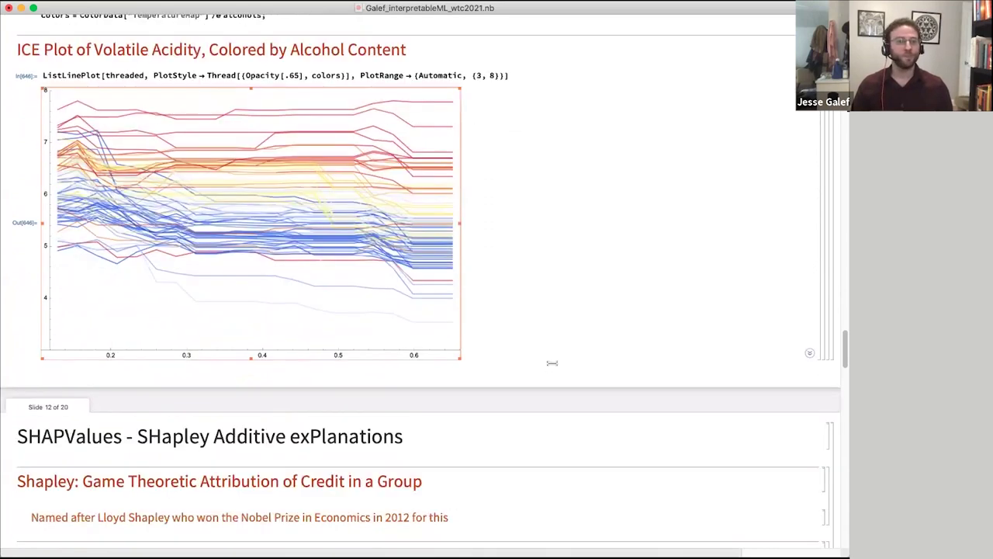
{"action": "scroll", "coordinate": [547, 357], "scroll_direction": "down", "scroll_amount": 7}
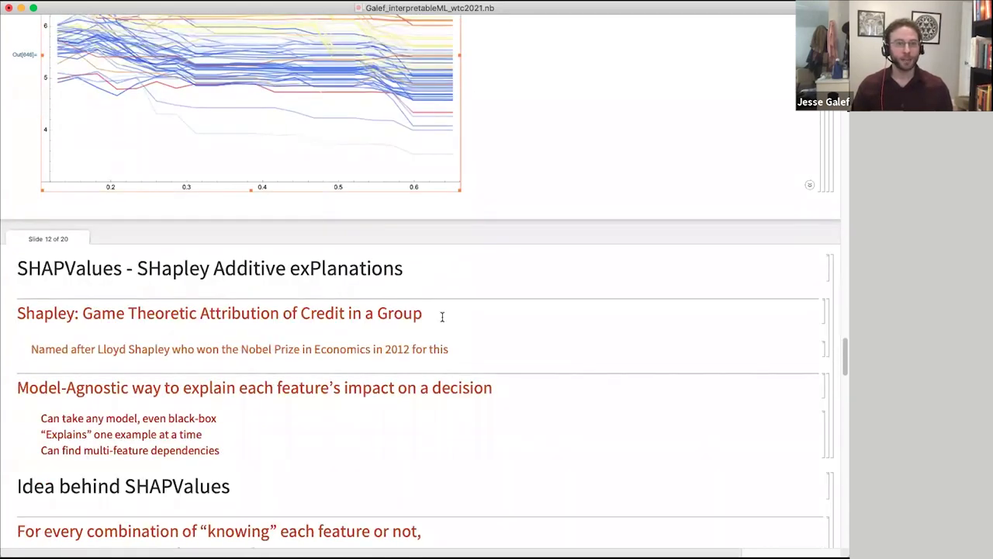
{"action": "scroll", "coordinate": [443, 317], "scroll_direction": "down", "scroll_amount": 2}
{"action": "scroll", "coordinate": [320, 283], "scroll_direction": "down", "scroll_amount": 3}
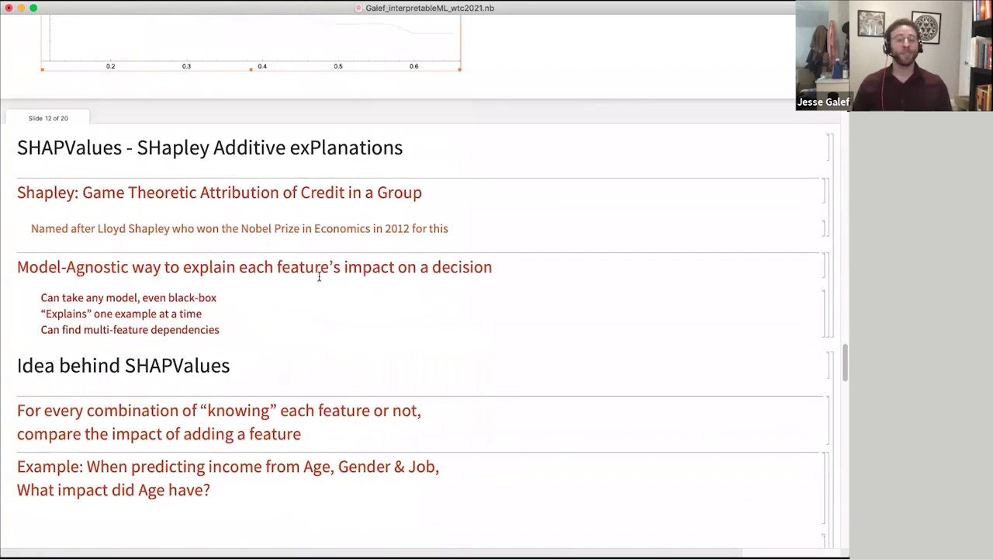
{"action": "scroll", "coordinate": [318, 277], "scroll_direction": "up", "scroll_amount": 5}
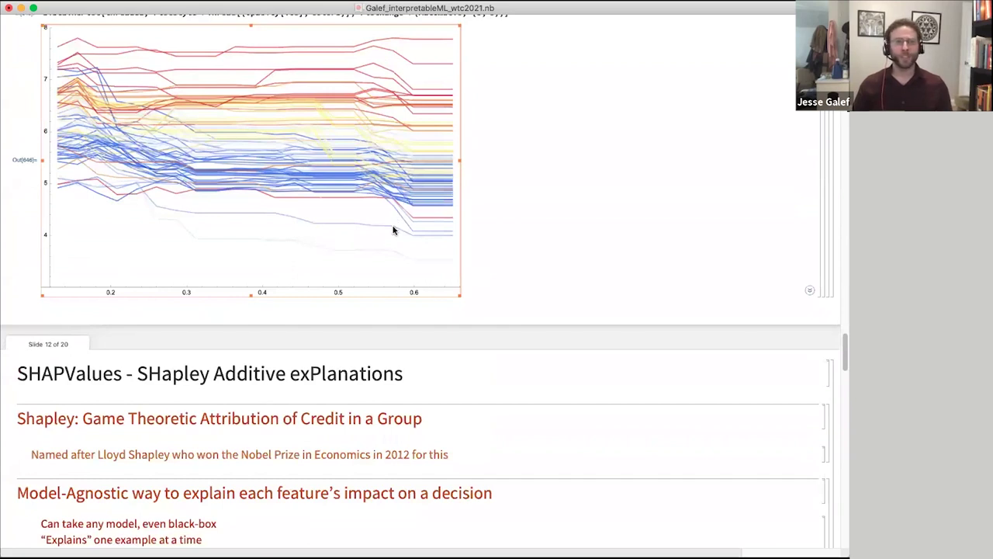
{"action": "scroll", "coordinate": [377, 277], "scroll_direction": "down", "scroll_amount": 5}
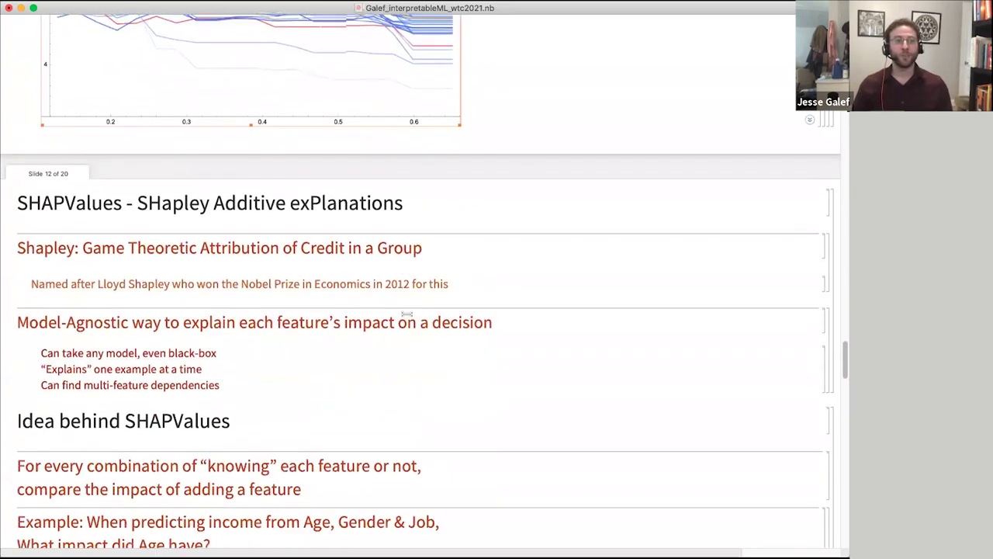
{"action": "scroll", "coordinate": [406, 314], "scroll_direction": "down", "scroll_amount": 1}
{"action": "scroll", "coordinate": [400, 311], "scroll_direction": "down", "scroll_amount": 2}
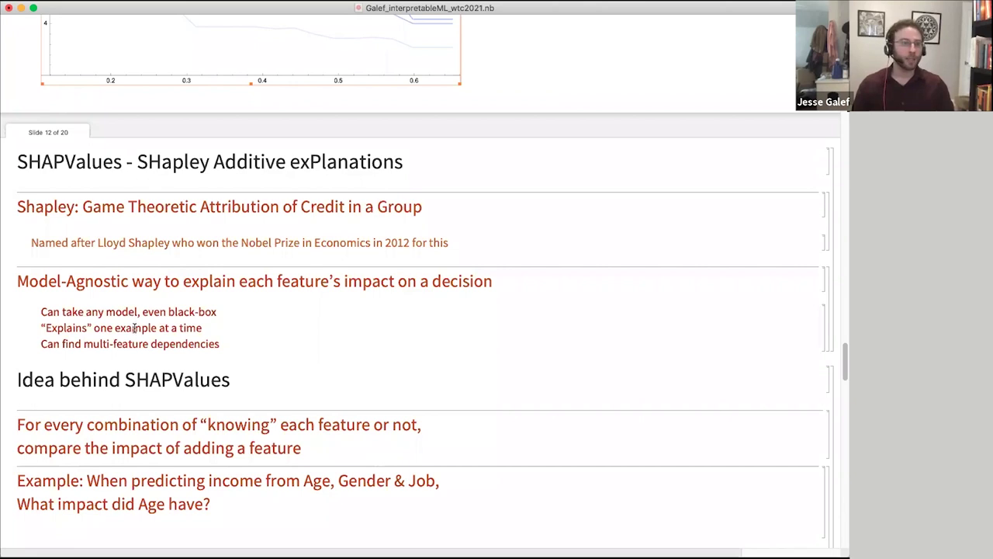
{"action": "left_click", "coordinate": [201, 327]}
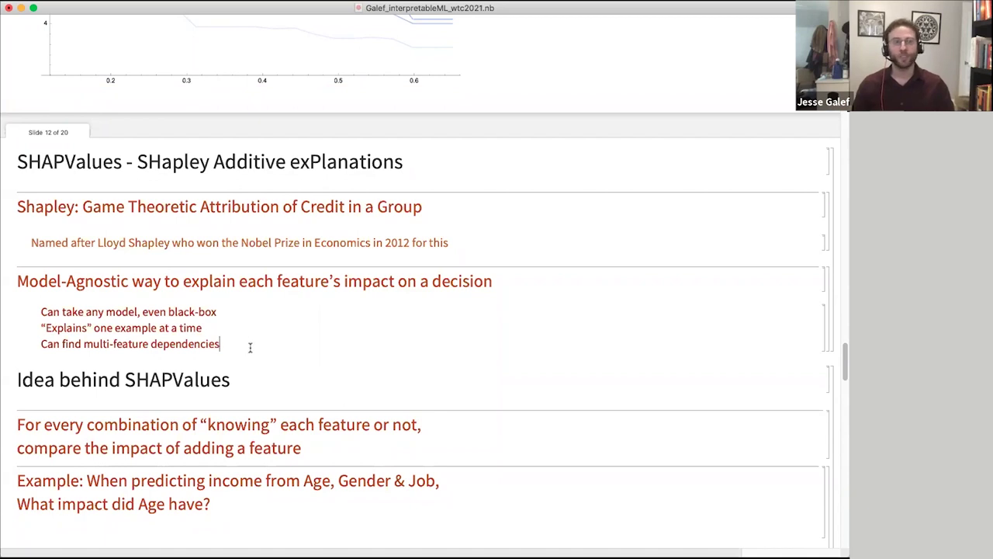
{"action": "scroll", "coordinate": [342, 382], "scroll_direction": "down", "scroll_amount": 1}
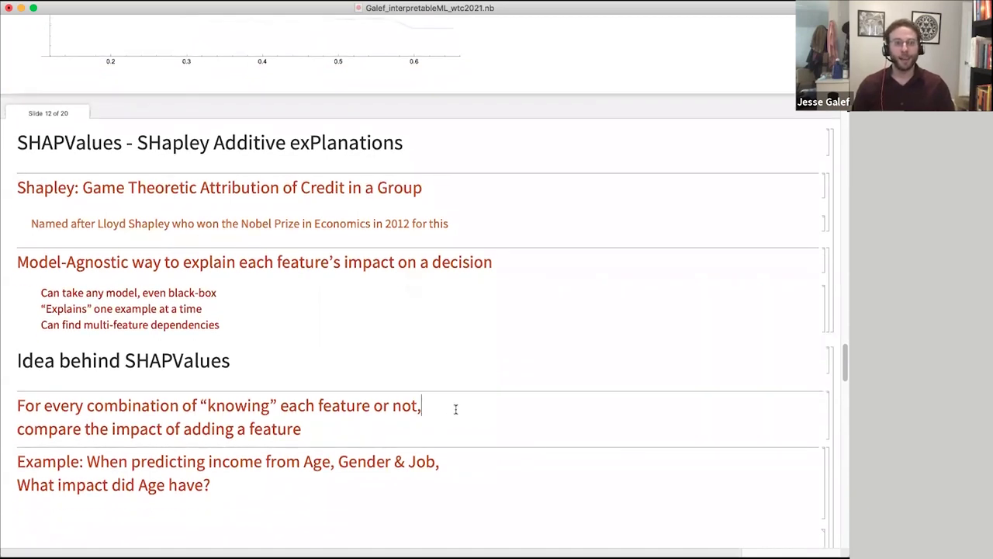
{"action": "scroll", "coordinate": [456, 409], "scroll_direction": "down", "scroll_amount": 3}
Scroll past the Age marginal-contributions diagram to slide 13 with the myBottle code
{"action": "scroll", "coordinate": [456, 409], "scroll_direction": "down", "scroll_amount": 8}
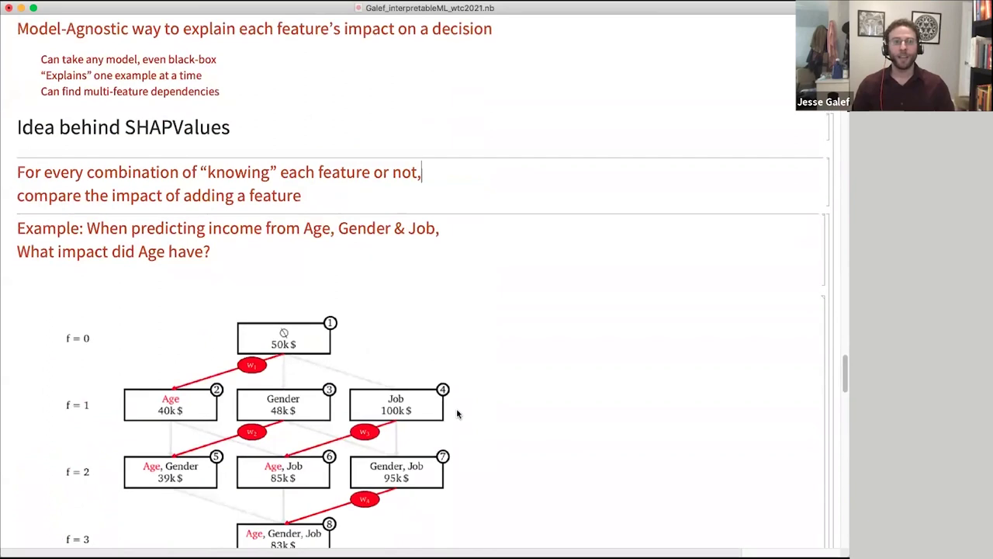
{"action": "scroll", "coordinate": [456, 413], "scroll_direction": "down", "scroll_amount": 2}
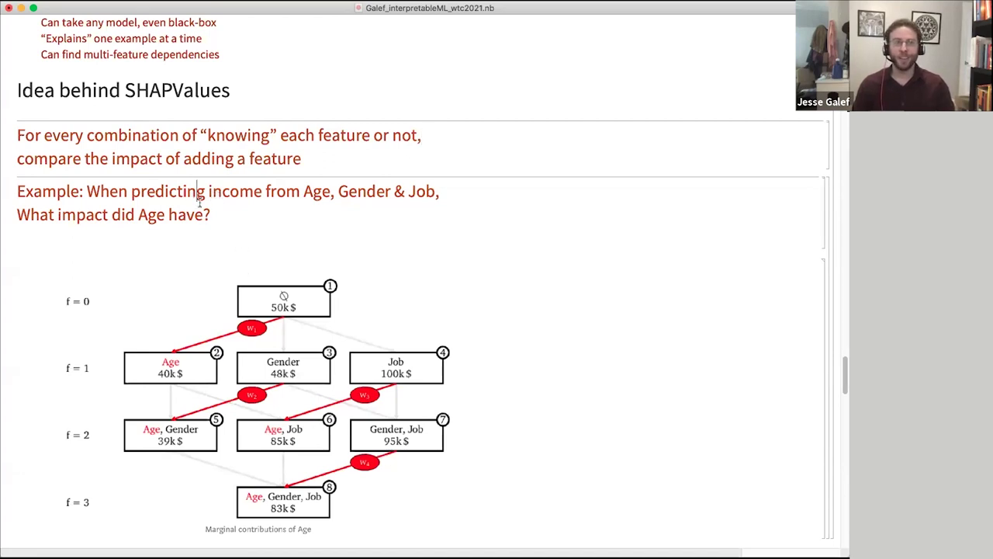
{"action": "left_click", "coordinate": [264, 235]}
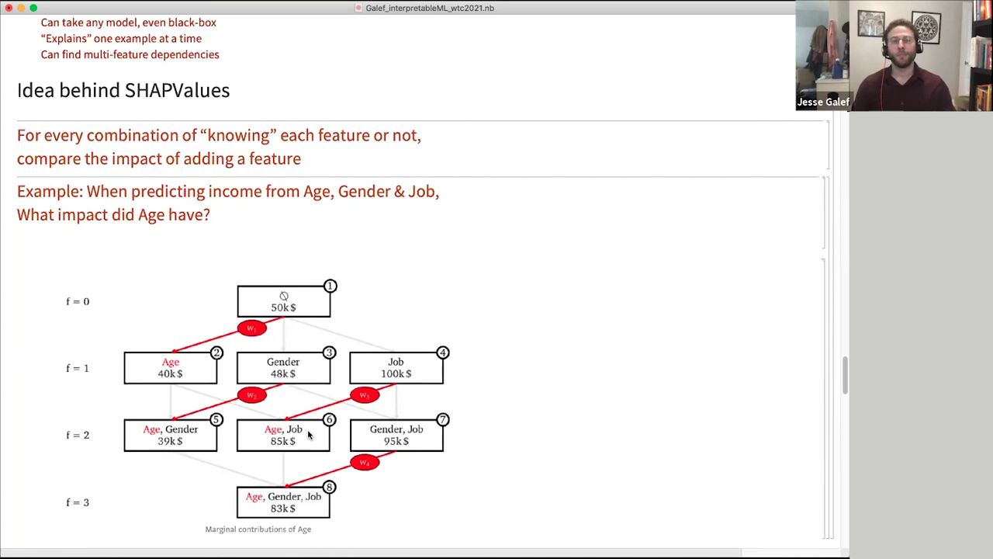
{"action": "scroll", "coordinate": [297, 444], "scroll_direction": "down", "scroll_amount": 2}
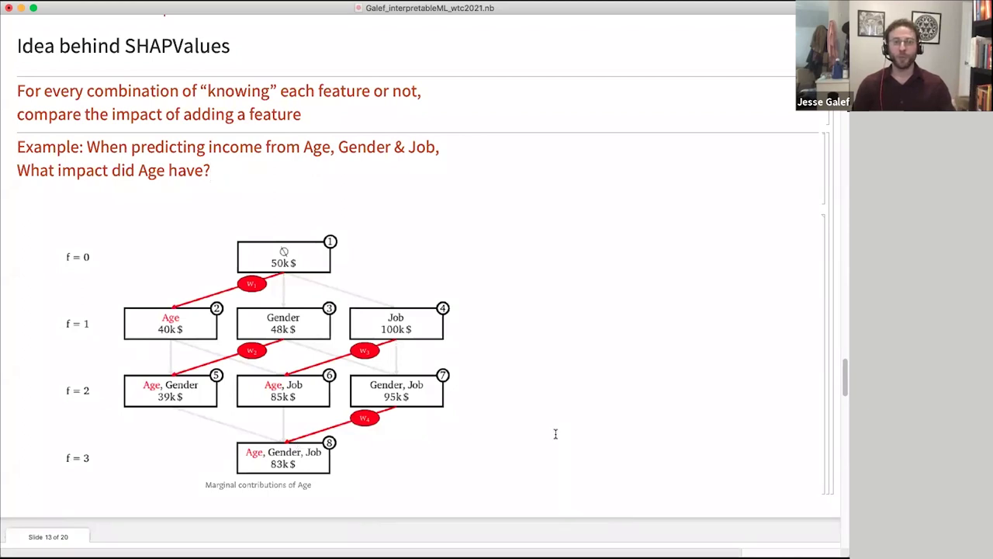
{"action": "scroll", "coordinate": [555, 432], "scroll_direction": "down", "scroll_amount": 1}
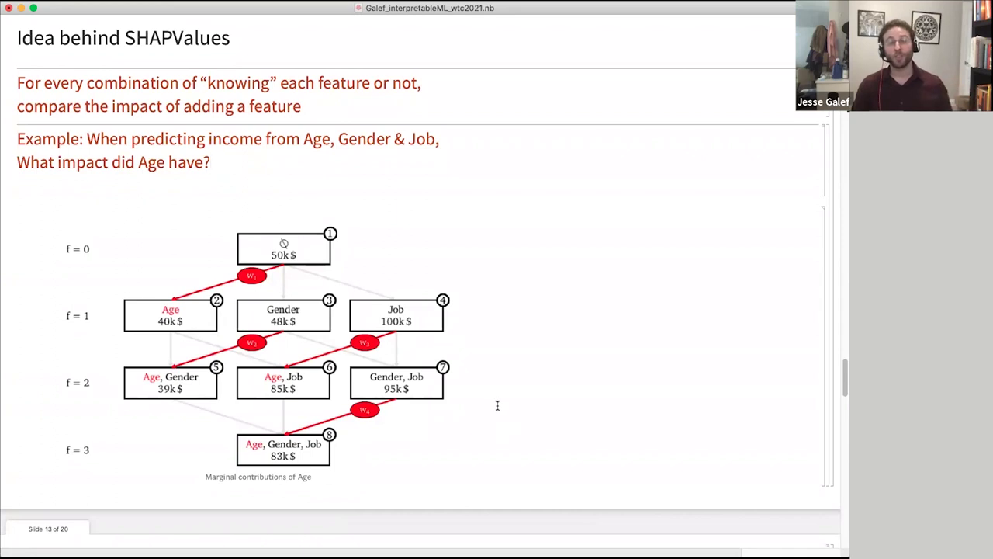
{"action": "scroll", "coordinate": [499, 403], "scroll_direction": "down", "scroll_amount": 1}
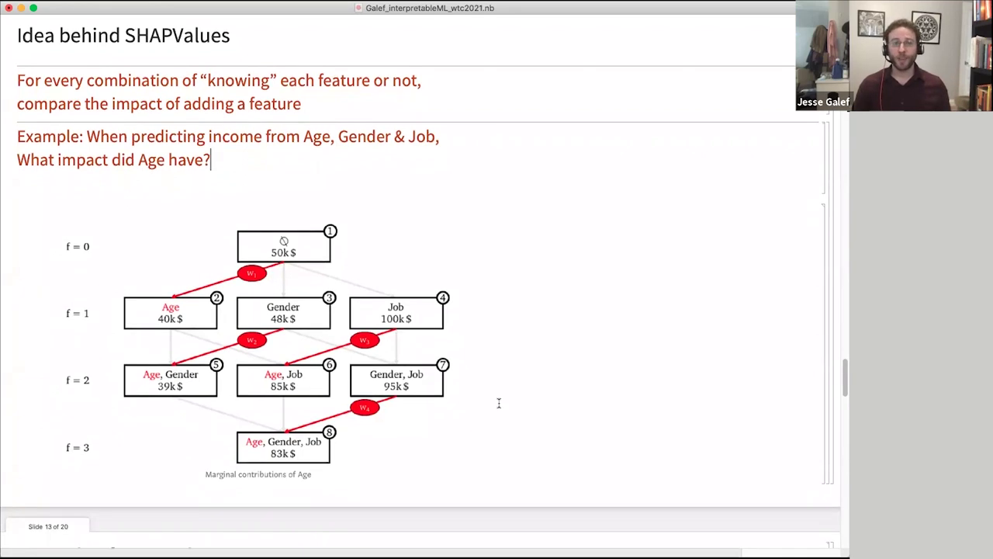
{"action": "scroll", "coordinate": [499, 397], "scroll_direction": "down", "scroll_amount": 10}
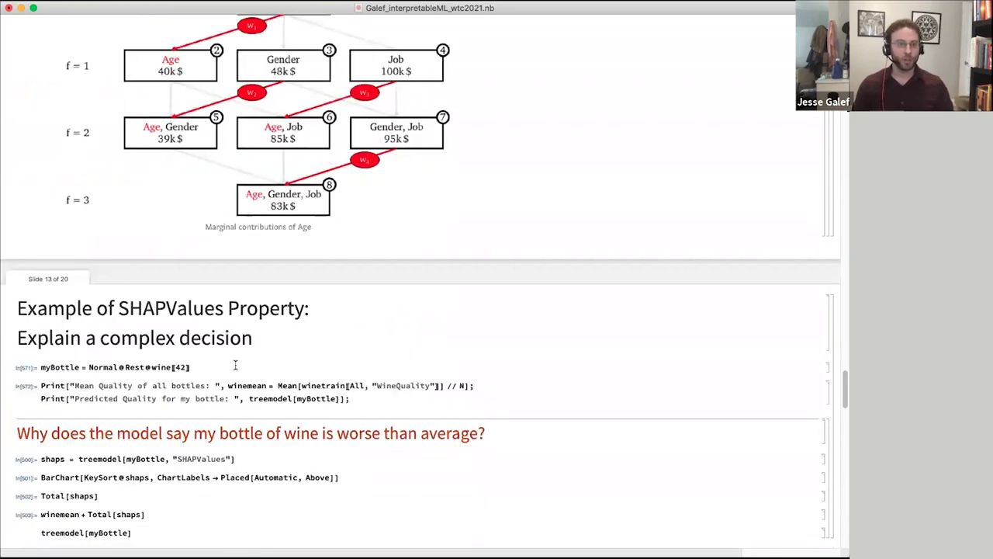
List myBottle's features and print mean quality 5.87745 against predicted 4.8221
{"action": "left_click", "coordinate": [235, 367]}
{"action": "key", "text": "shift+Return"}
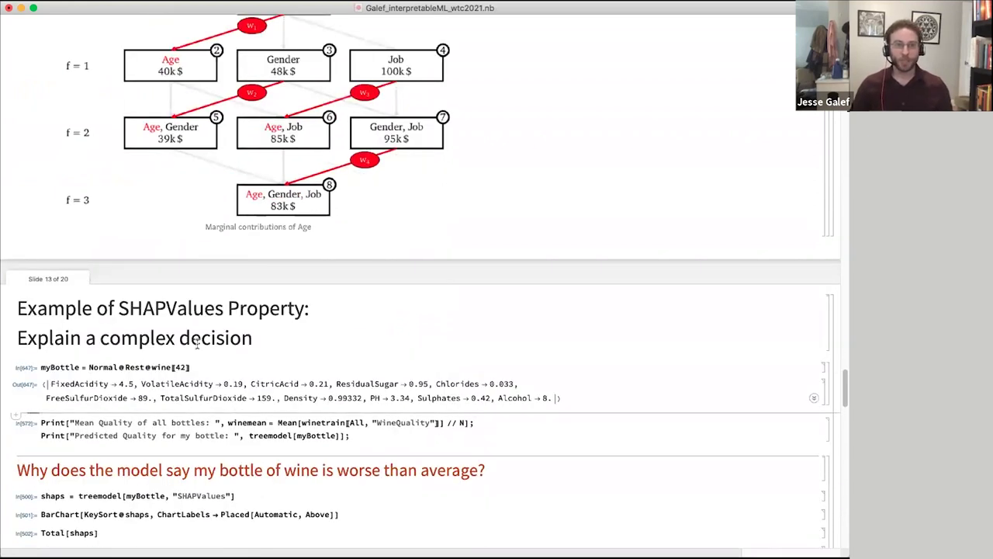
{"action": "scroll", "coordinate": [177, 350], "scroll_direction": "down", "scroll_amount": 3}
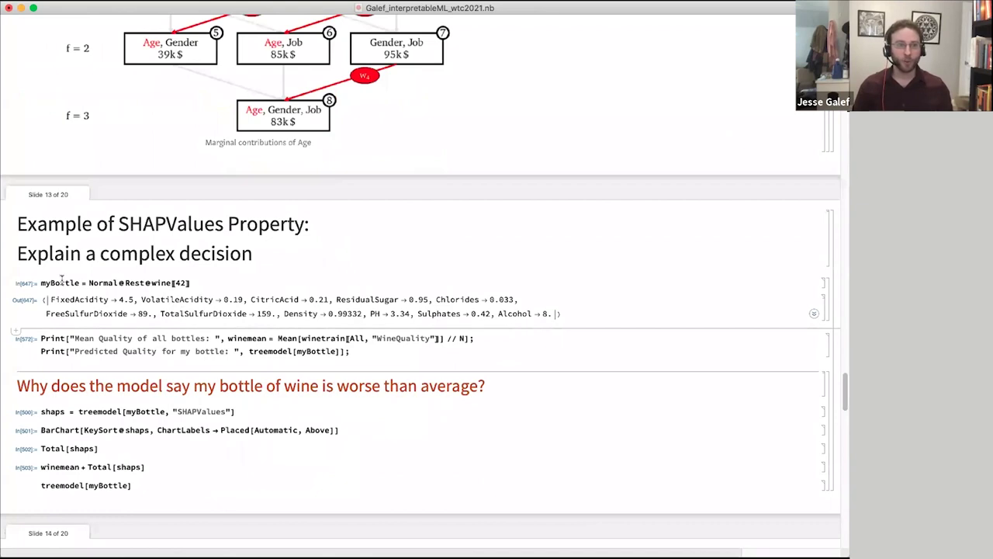
{"action": "left_click", "coordinate": [219, 282]}
{"action": "left_click", "coordinate": [263, 353]}
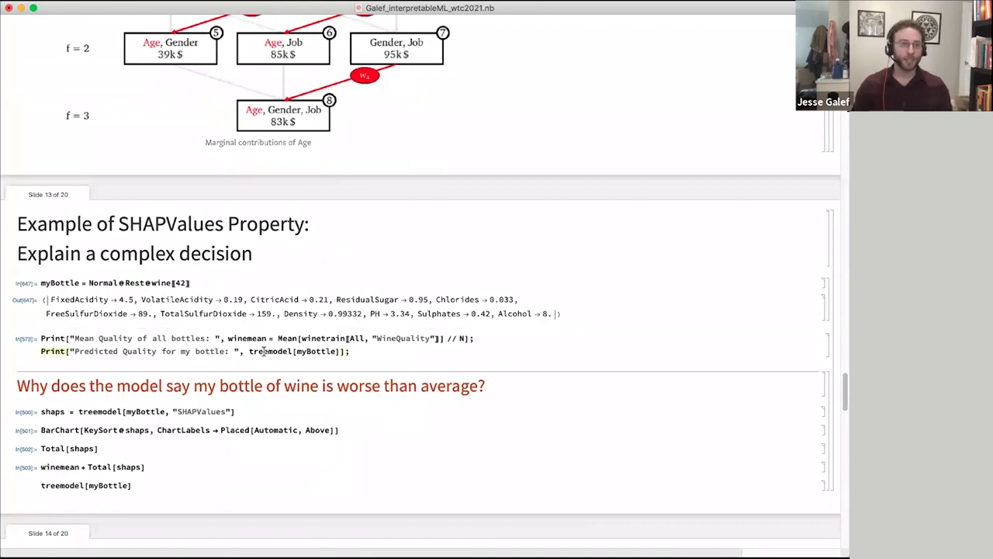
{"action": "key", "text": "shift+Return"}
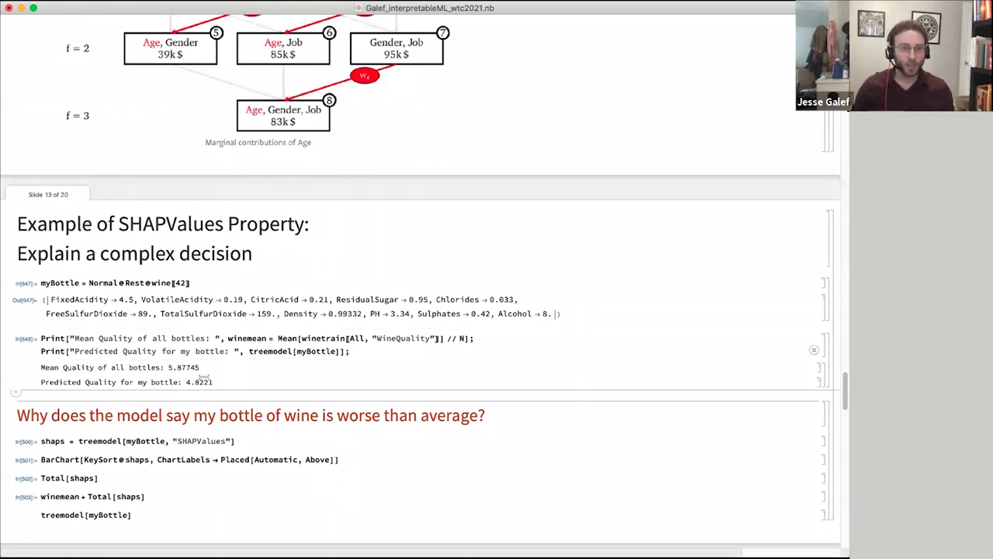
{"action": "double_click", "coordinate": [273, 350]}
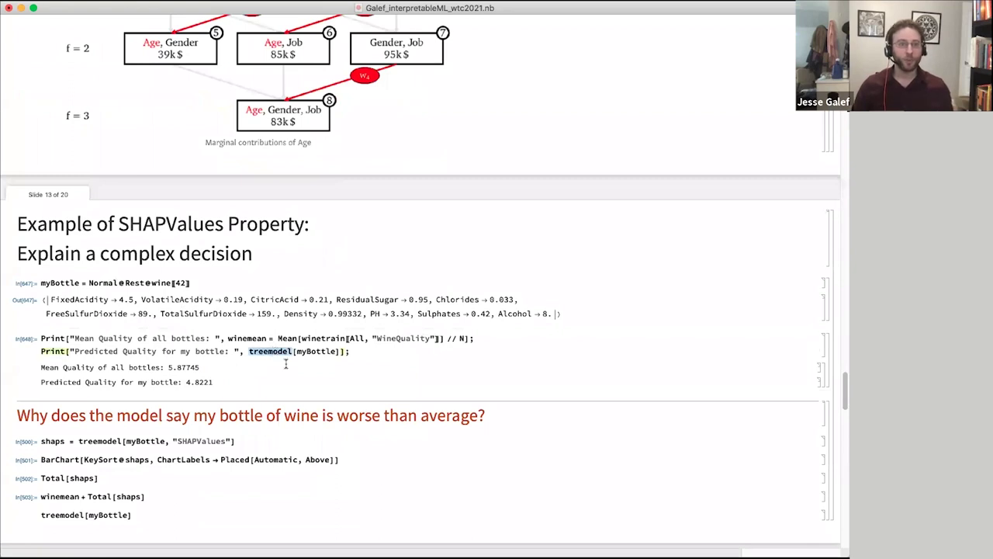
{"action": "left_click", "coordinate": [281, 363]}
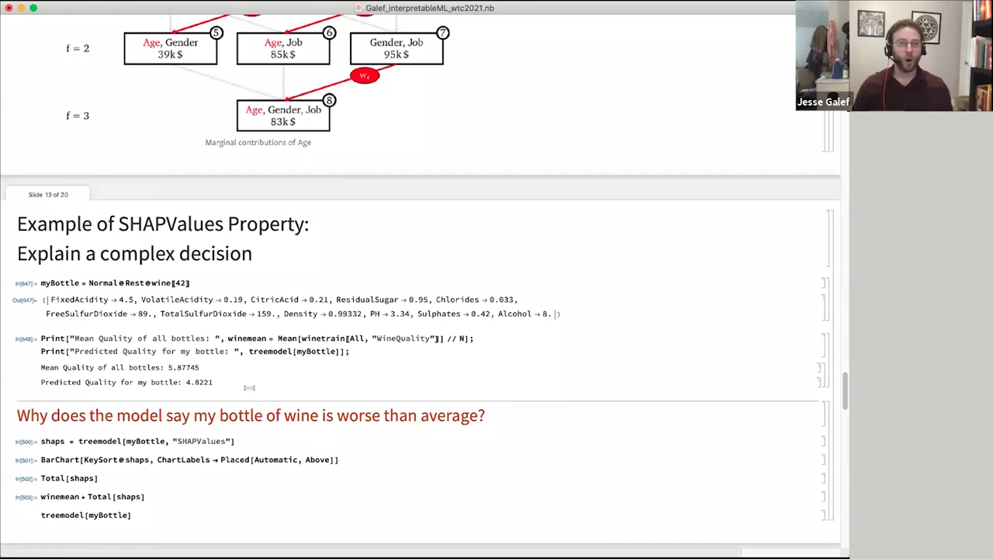
Compute the bottle's SHAP values and plot them as an enlarged bar chart, Alcohol at −0.52
{"action": "left_click", "coordinate": [252, 439]}
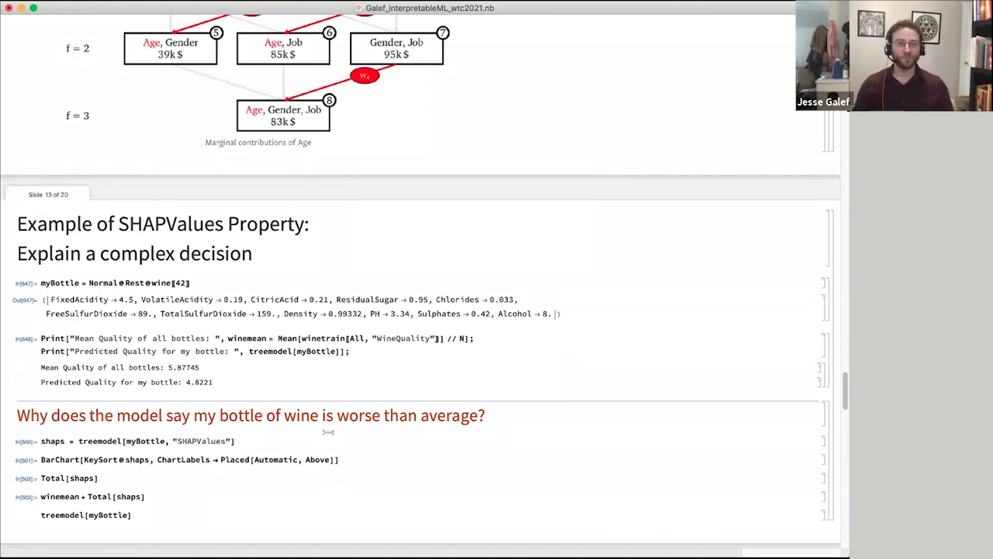
{"action": "key", "text": "shift+Return"}
{"action": "scroll", "coordinate": [326, 423], "scroll_direction": "down", "scroll_amount": 2}
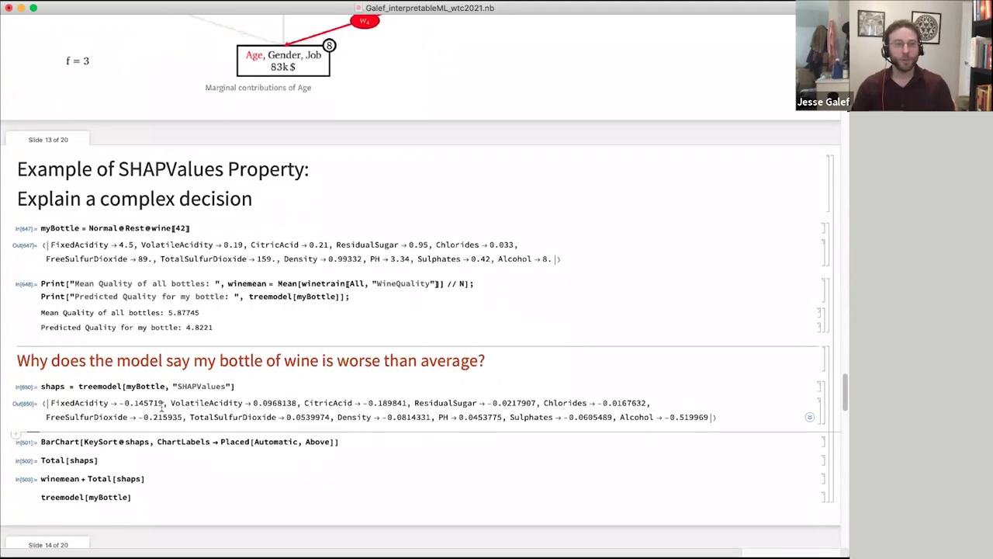
{"action": "left_click", "coordinate": [202, 451]}
{"action": "left_click", "coordinate": [225, 443]}
{"action": "key", "text": "shift+Return"}
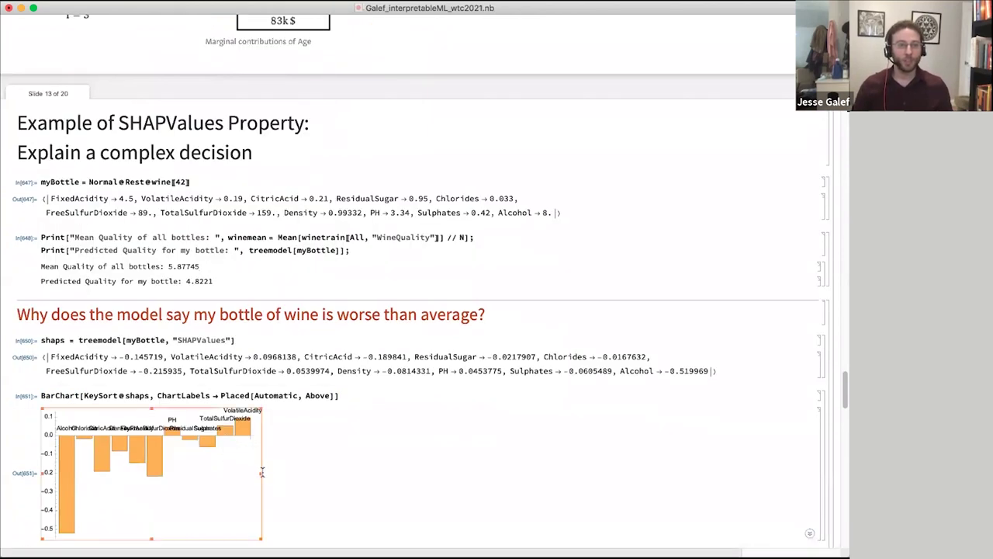
{"action": "left_click_drag", "start_coordinate": [261, 473], "coordinate": [605, 476]}
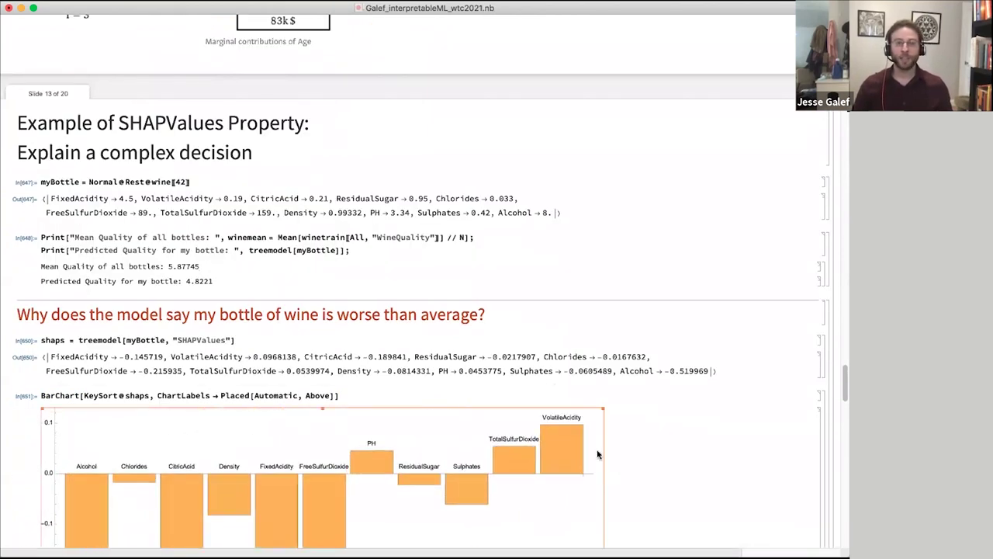
Scroll below the bar chart to the Total[shaps] cell
{"action": "scroll", "coordinate": [521, 377], "scroll_direction": "down", "scroll_amount": 3}
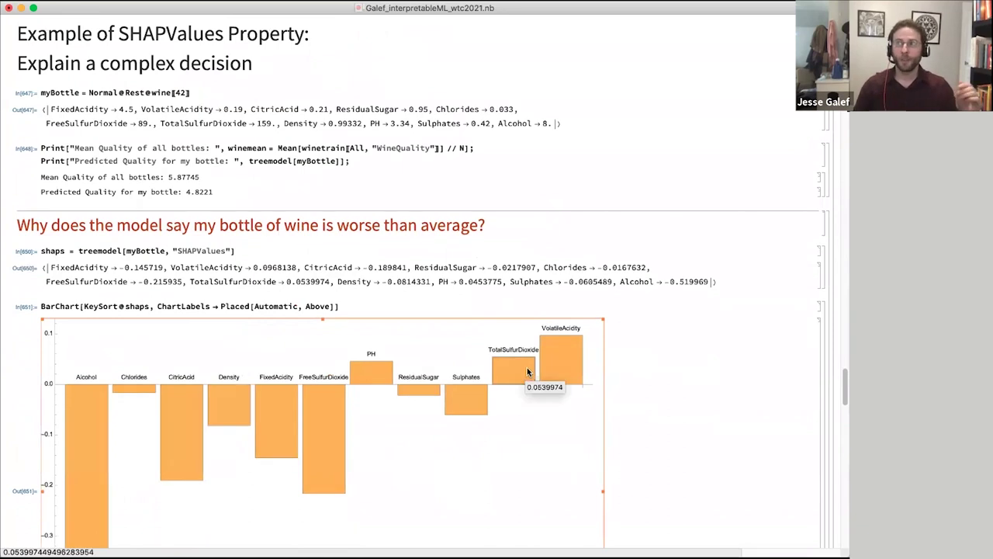
{"action": "scroll", "coordinate": [477, 432], "scroll_direction": "down", "scroll_amount": 3}
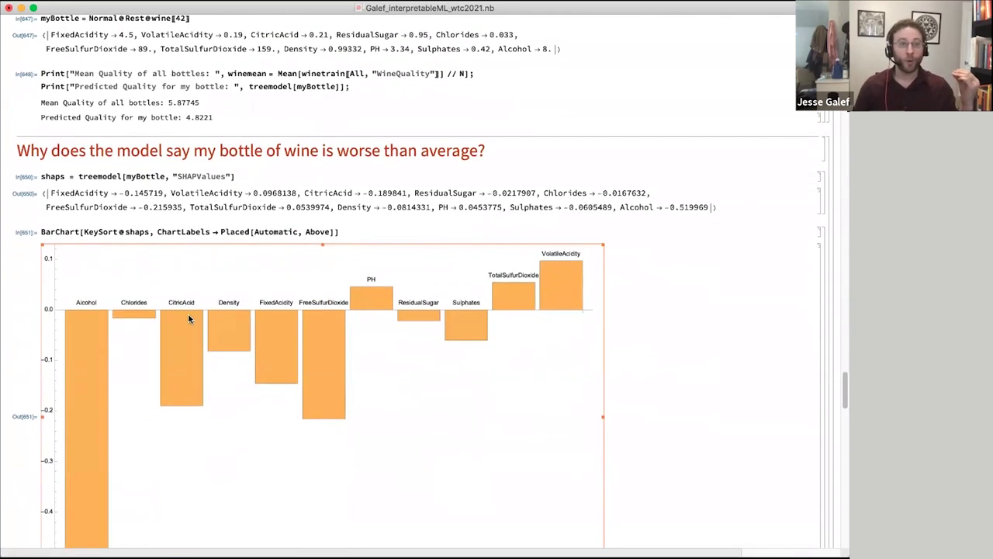
{"action": "scroll", "coordinate": [127, 339], "scroll_direction": "down", "scroll_amount": 2}
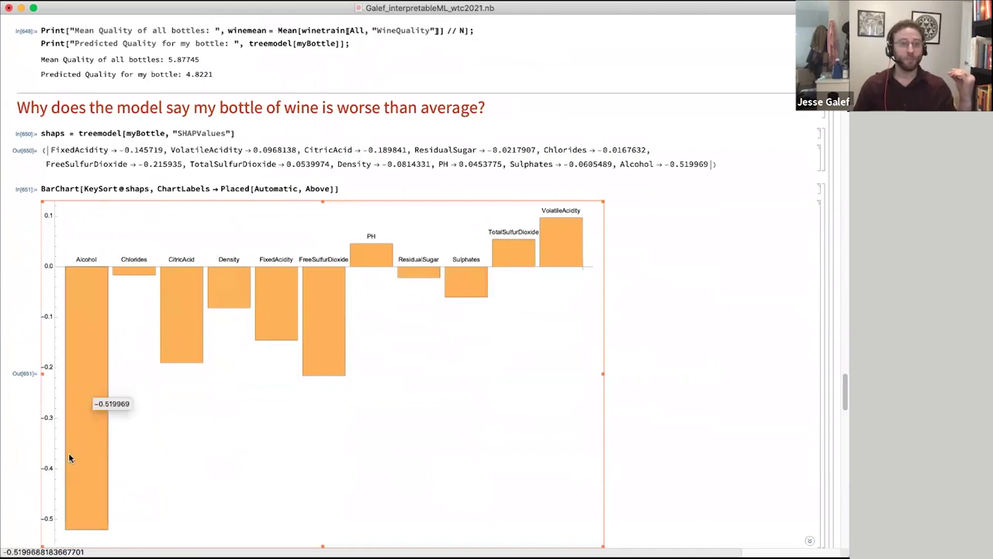
{"action": "mouse_move", "coordinate": [93, 531]}
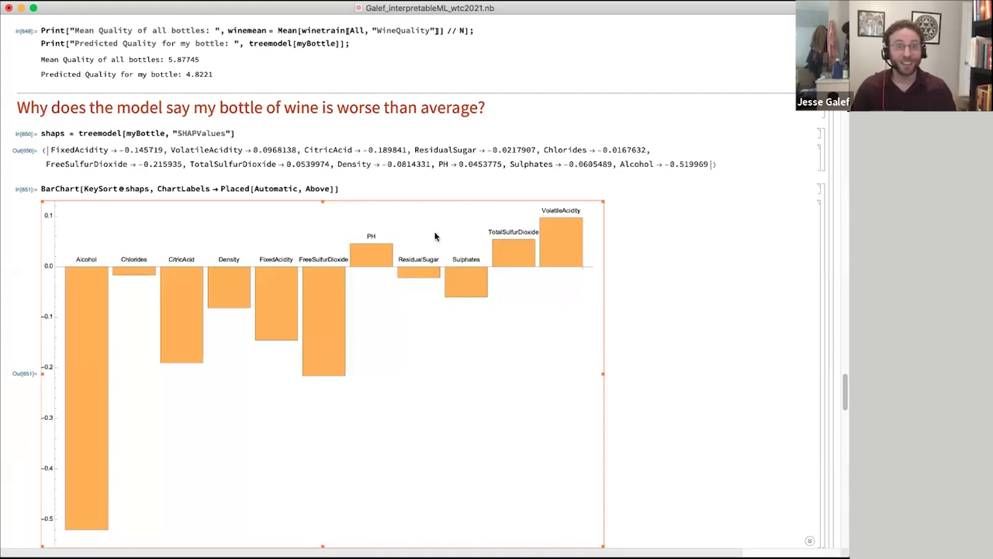
{"action": "scroll", "coordinate": [223, 167], "scroll_direction": "down", "scroll_amount": 5}
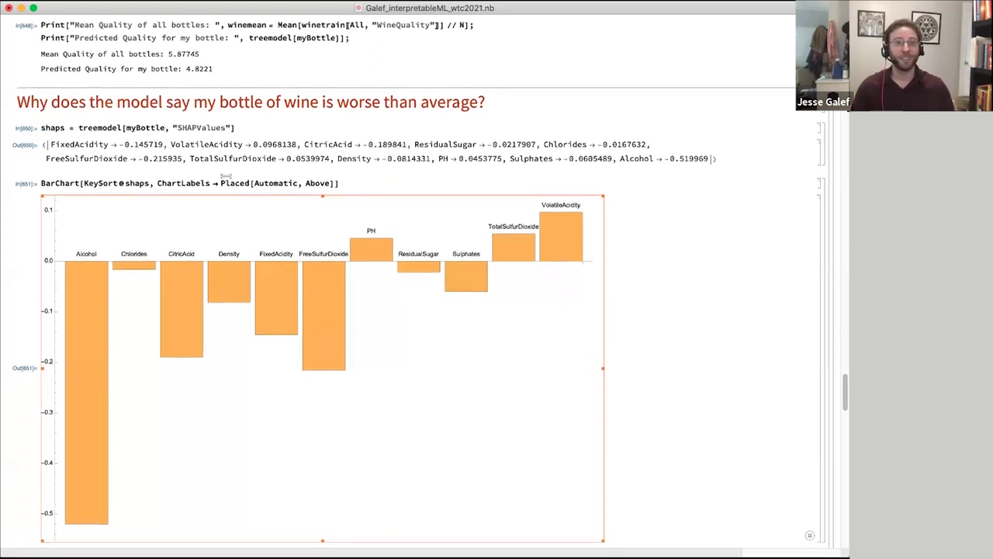
{"action": "left_click", "coordinate": [175, 425]}
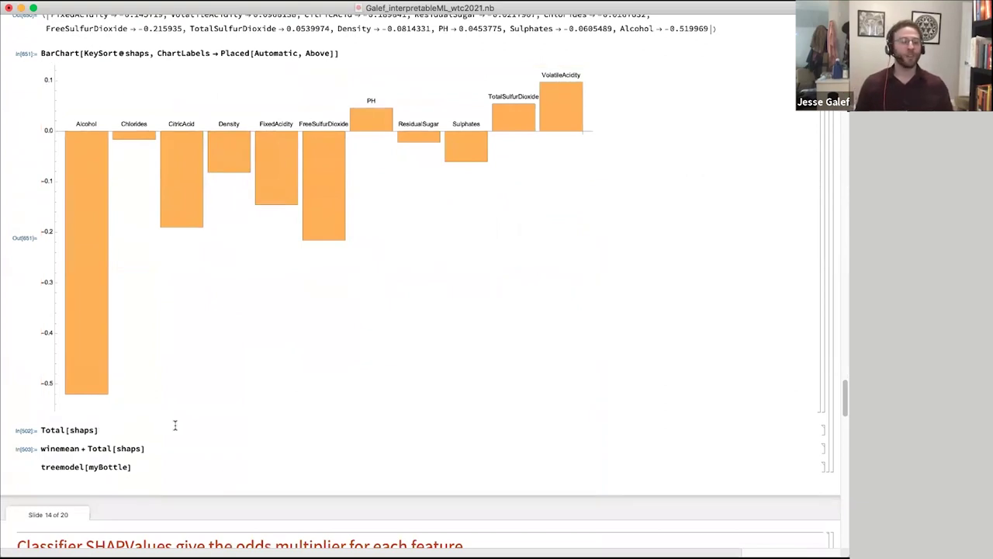
Sum the SHAP values to −1.05581 and add the mean, giving 4.82164 versus 4.8221
{"action": "key", "text": "shift+Return"}
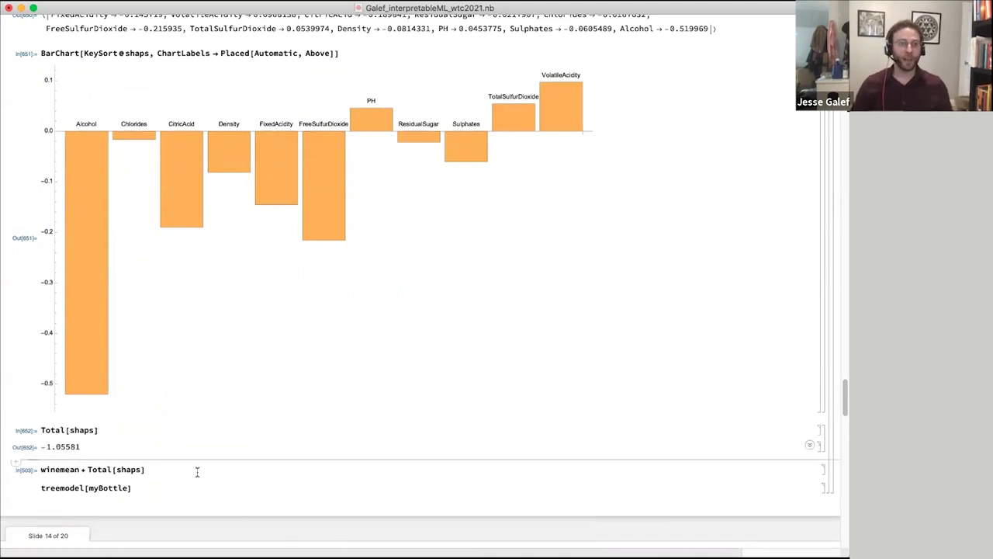
{"action": "key", "text": "shift+Return"}
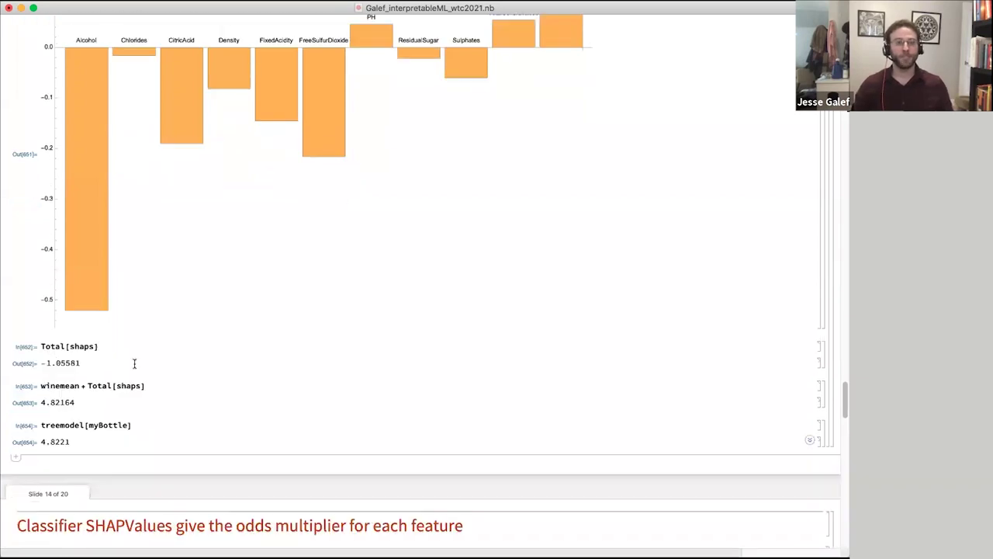
Get the Titanic passenger's survival probabilities from the classifier on slide 14
{"action": "scroll", "coordinate": [132, 362], "scroll_direction": "down", "scroll_amount": 2}
{"action": "scroll", "coordinate": [256, 374], "scroll_direction": "down", "scroll_amount": 8}
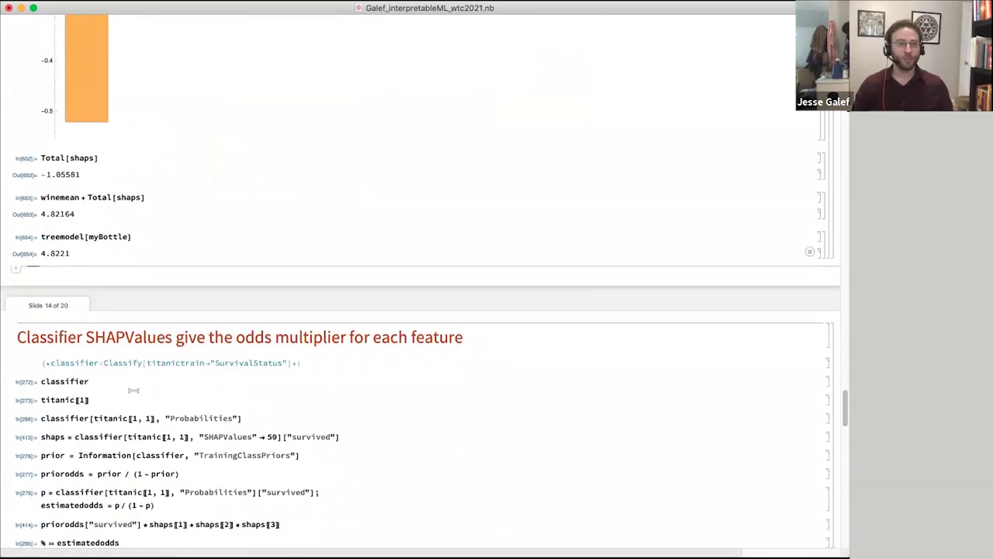
{"action": "left_click", "coordinate": [141, 379]}
{"action": "scroll", "coordinate": [140, 380], "scroll_direction": "down", "scroll_amount": 5}
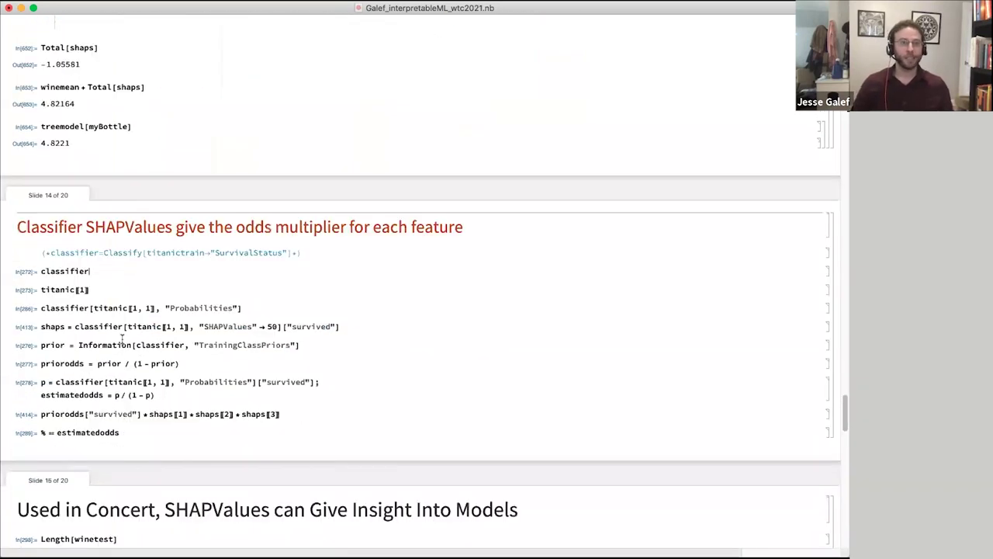
{"action": "left_click", "coordinate": [140, 280]}
{"action": "key", "text": "Down"}
{"action": "key", "text": "Down"}
{"action": "key", "text": "Down"}
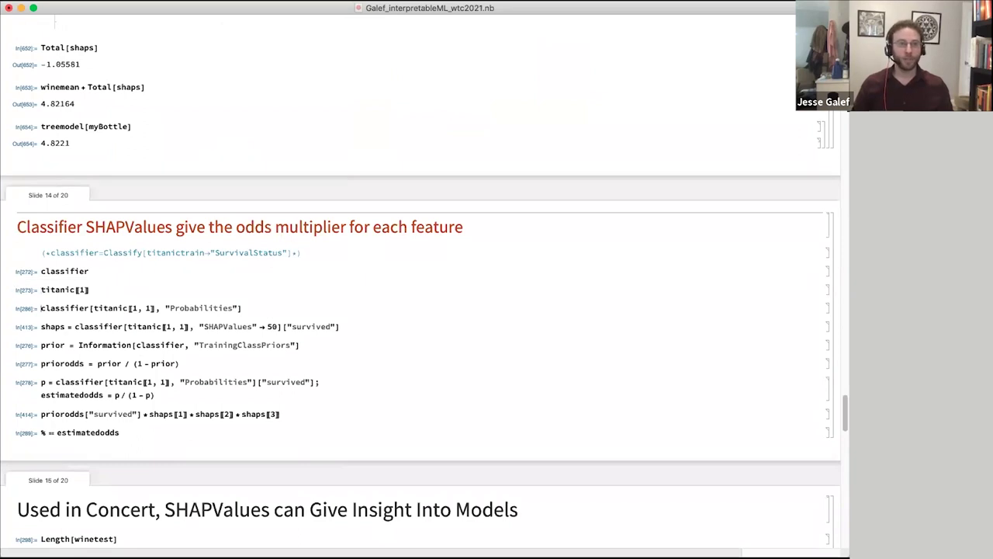
{"action": "key", "text": "shift+Return"}
Compute SHAP multipliers, class priors and odds, reproducing the estimated survival odds of 16.589
{"action": "key", "text": "Down"}
{"action": "key", "text": "shift+Return"}
{"action": "key", "text": "Down"}
{"action": "key", "text": "shift+Return"}
{"action": "key", "text": "Down"}
{"action": "key", "text": "shift+Return"}
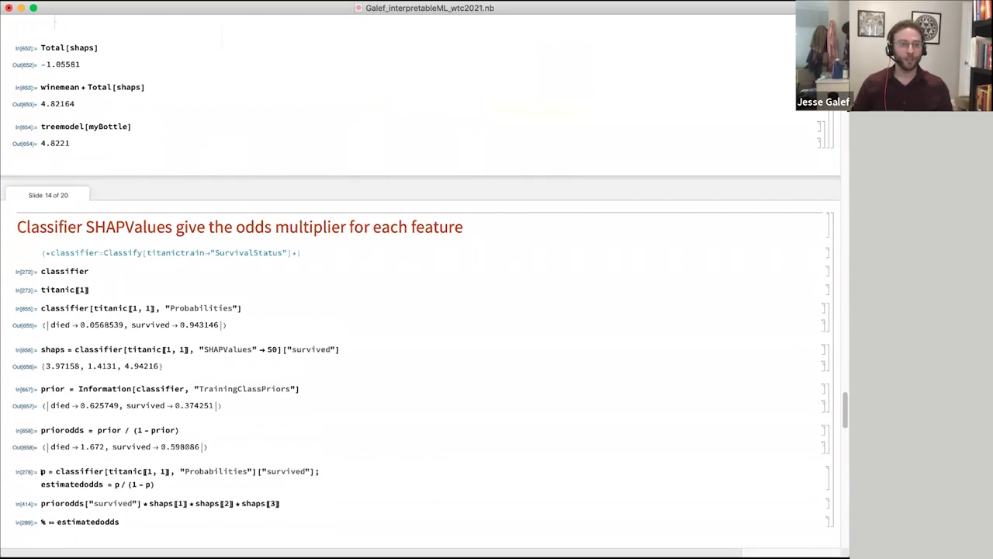
{"action": "key", "text": "Down"}
{"action": "key", "text": "shift+Return"}
{"action": "key", "text": "Down"}
{"action": "key", "text": "shift+Return"}
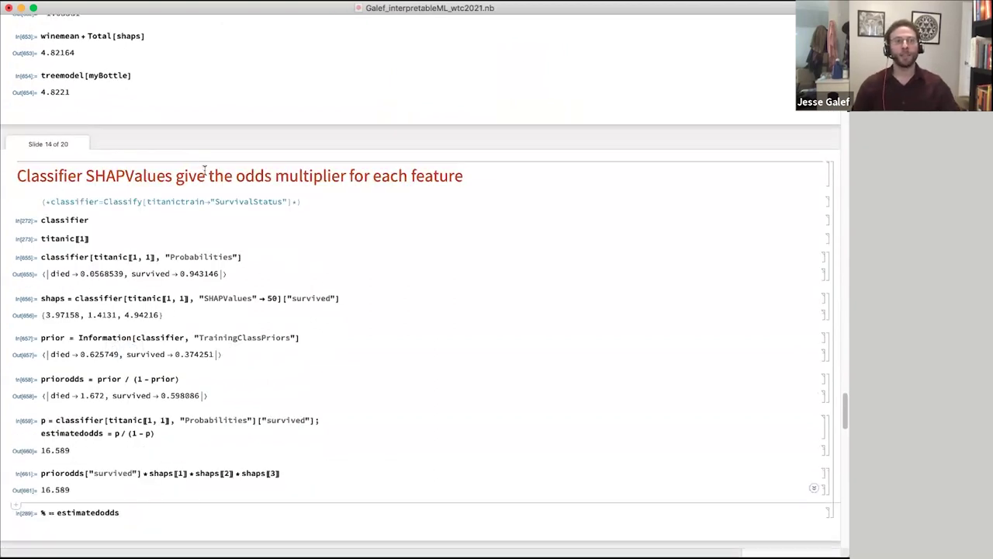
Highlight the passenger's survived probability of 0.943146
{"action": "left_click", "coordinate": [326, 299]}
{"action": "left_click", "coordinate": [362, 298]}
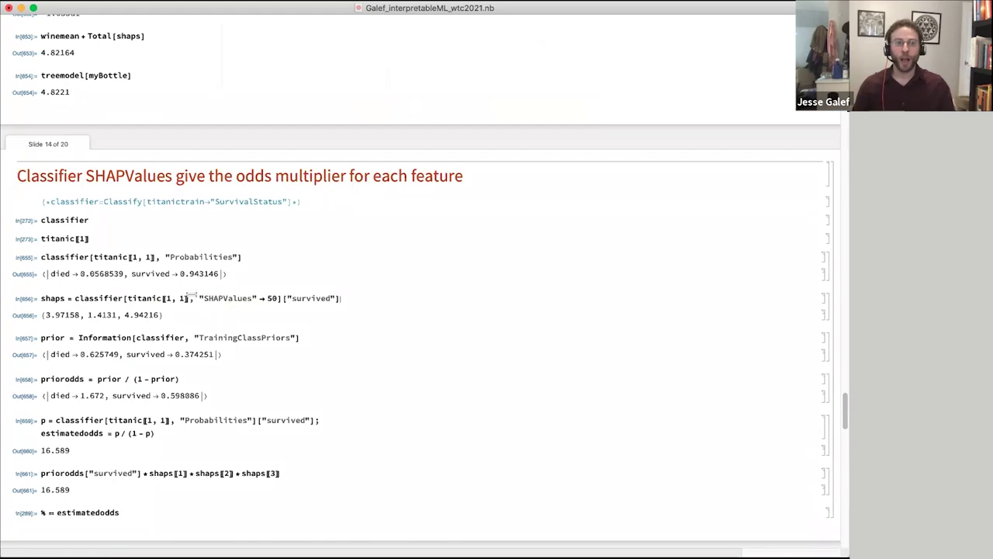
{"action": "left_click_drag", "start_coordinate": [128, 274], "coordinate": [275, 273]}
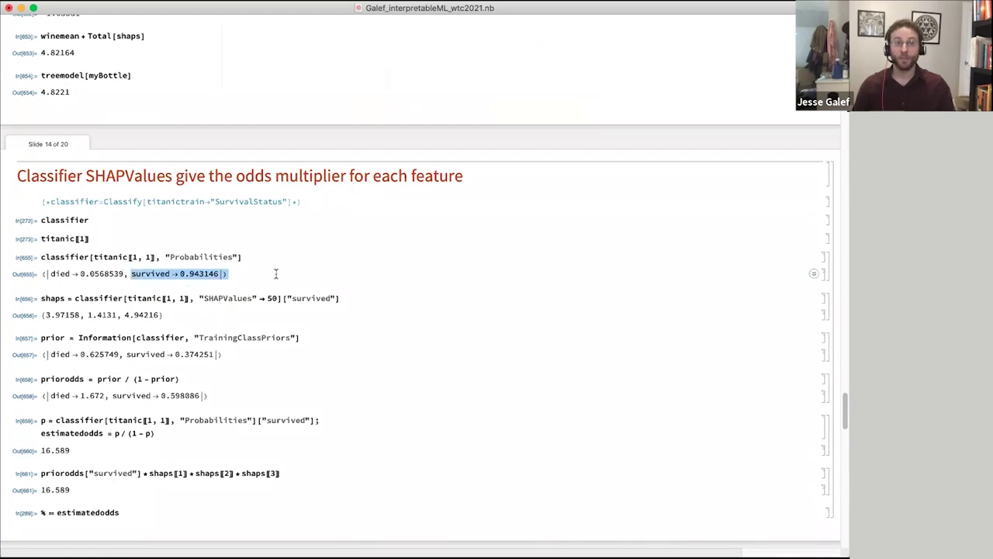
{"action": "left_click", "coordinate": [224, 256]}
Show the first passenger's record, pointing out female, 1st class and multipliers 3.97158 and 4.94216
{"action": "left_click", "coordinate": [55, 233]}
{"action": "left_click", "coordinate": [65, 239]}
{"action": "key", "text": "shift+Return"}
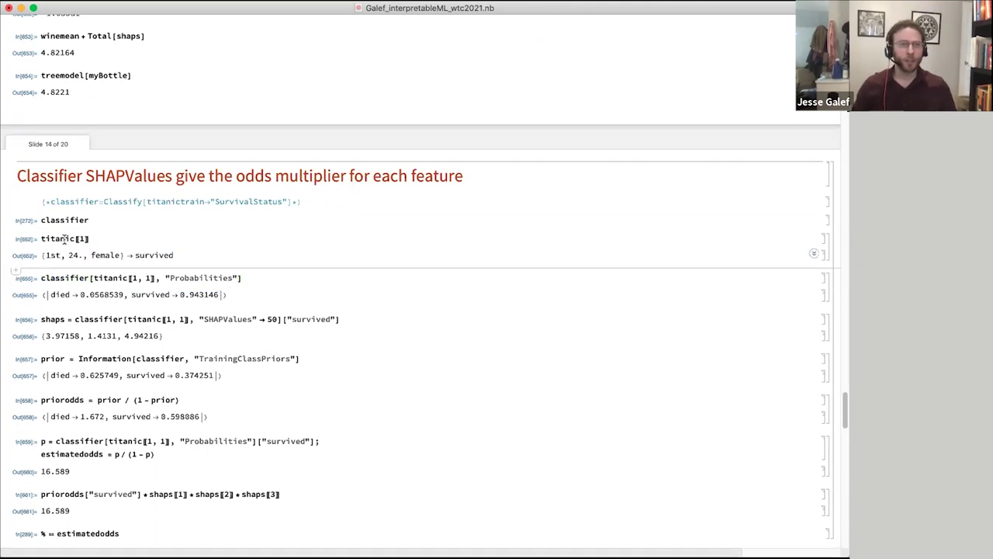
{"action": "left_click_drag", "start_coordinate": [90, 256], "coordinate": [130, 259]}
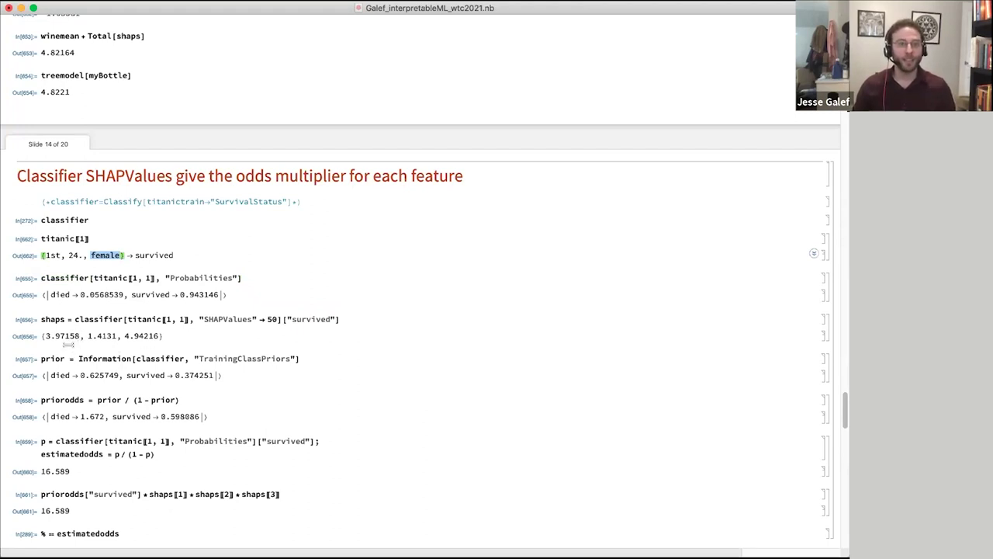
{"action": "left_click", "coordinate": [49, 254]}
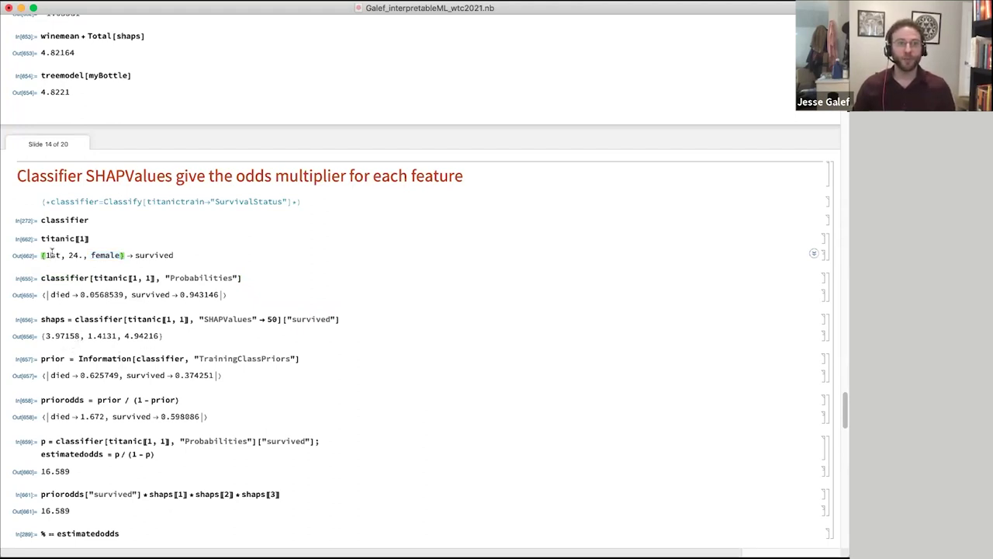
{"action": "left_click", "coordinate": [72, 336]}
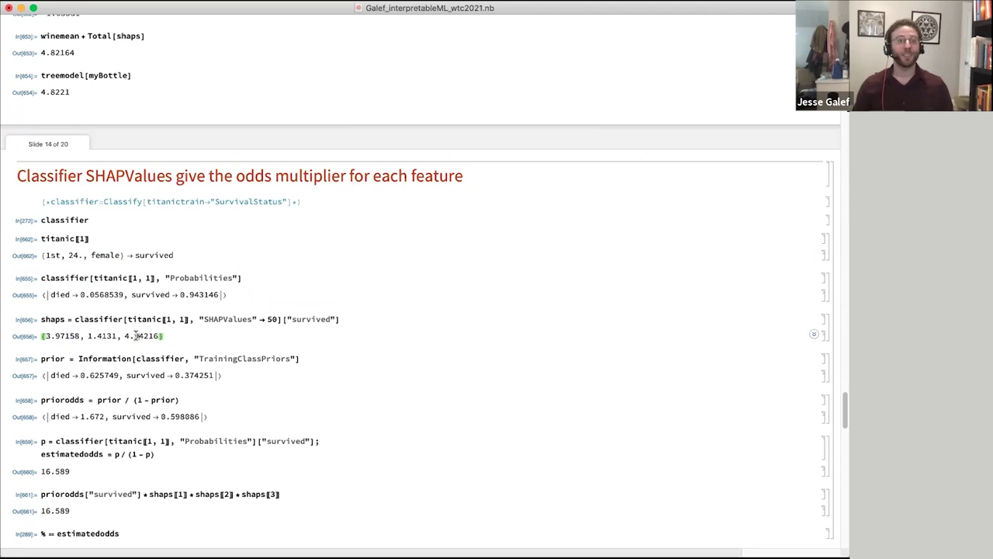
{"action": "left_click", "coordinate": [124, 335]}
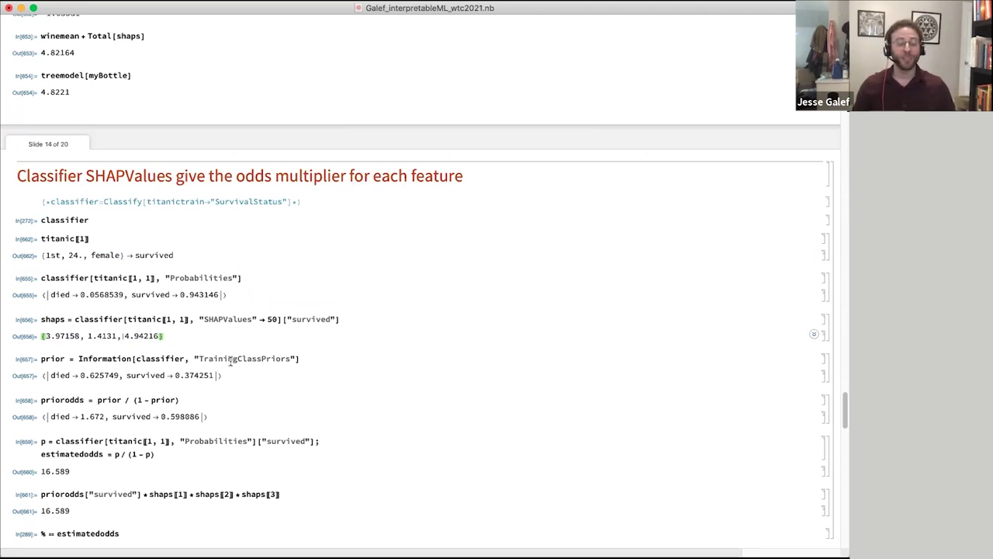
{"action": "scroll", "coordinate": [231, 359], "scroll_direction": "down", "scroll_amount": 3}
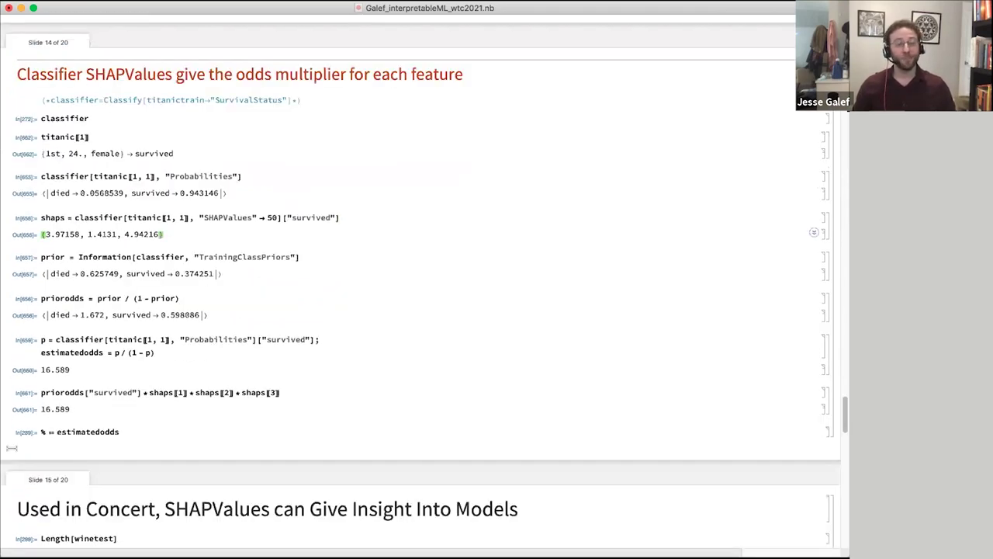
{"action": "scroll", "coordinate": [114, 397], "scroll_direction": "down", "scroll_amount": 2}
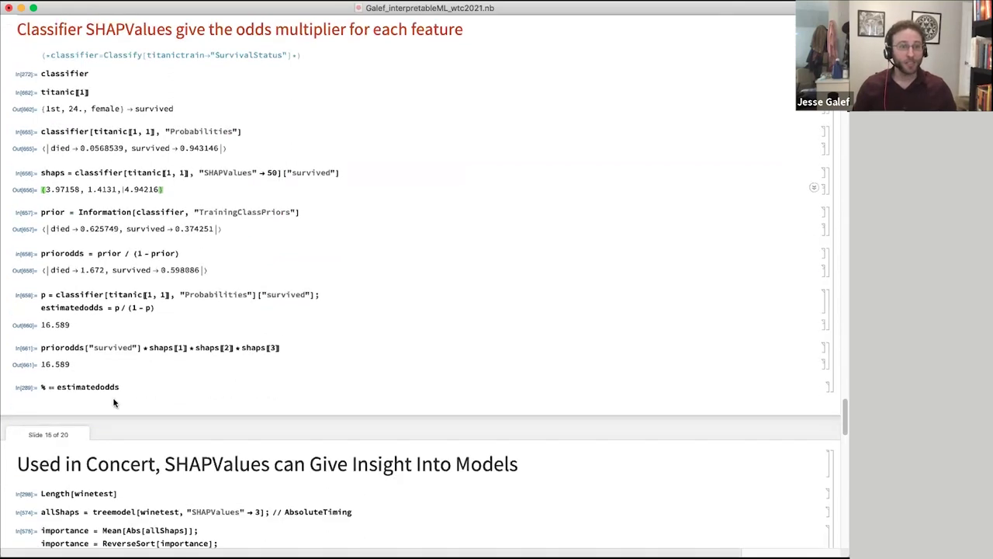
Evaluate Length[winetest] on slide 15, returning 100 rows
{"action": "left_click", "coordinate": [119, 393]}
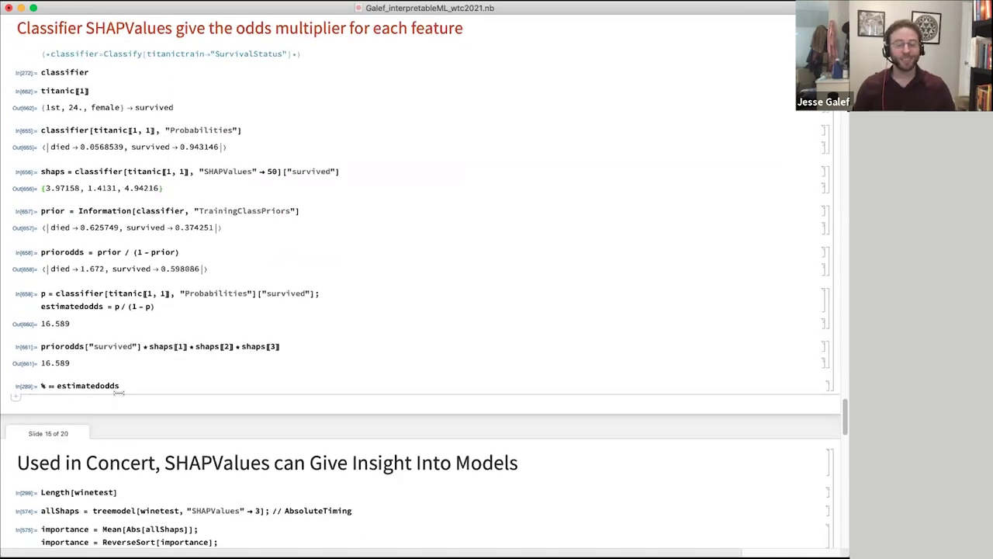
{"action": "scroll", "coordinate": [116, 393], "scroll_direction": "down", "scroll_amount": 6}
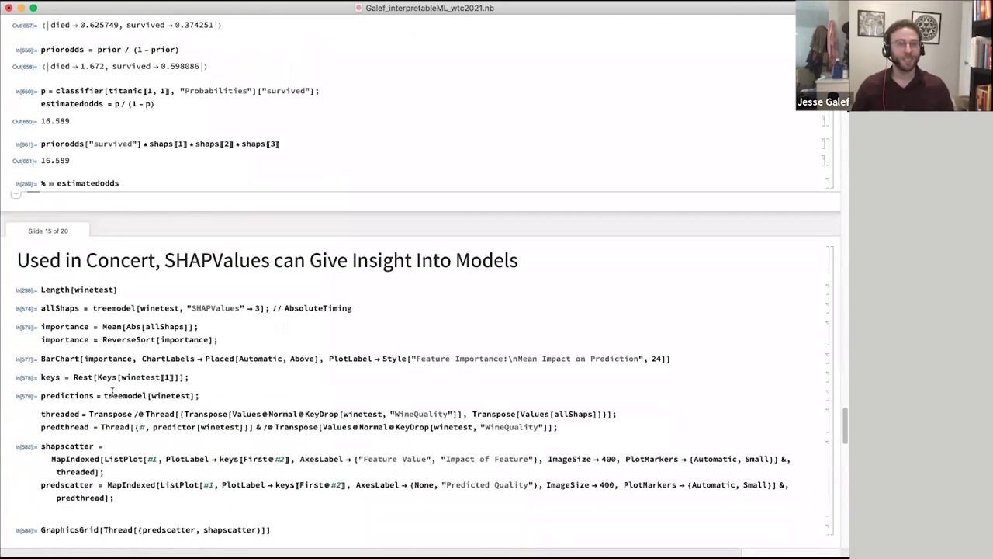
{"action": "left_click", "coordinate": [94, 289]}
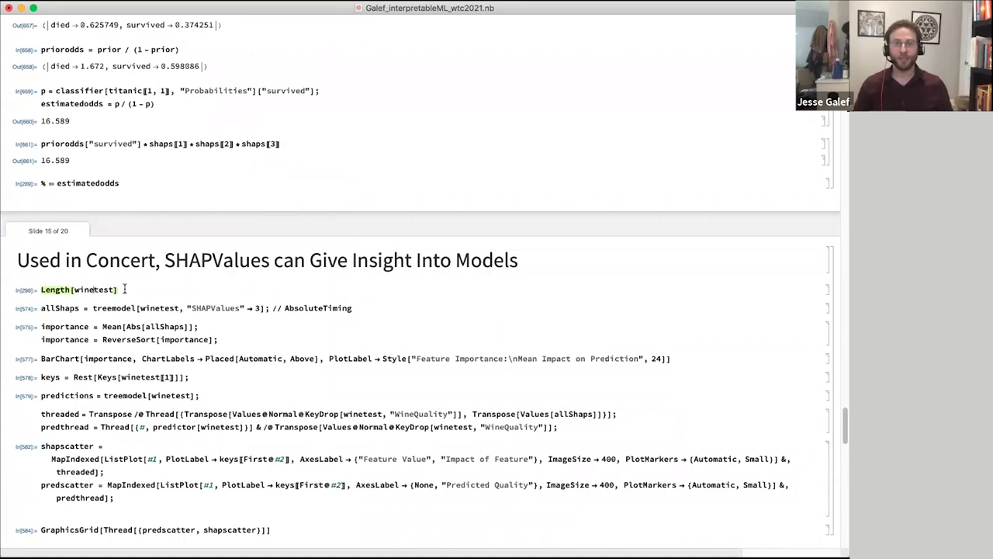
{"action": "key", "text": "shift+Return"}
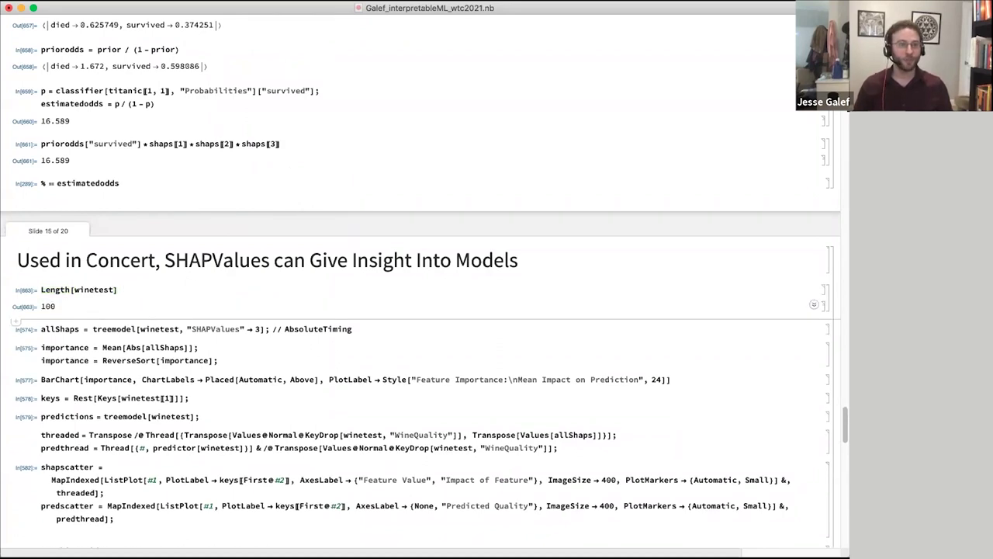
Start computing allShaps for every test wine and queue the importance and BarChart cells
{"action": "key", "text": "shift+Return"}
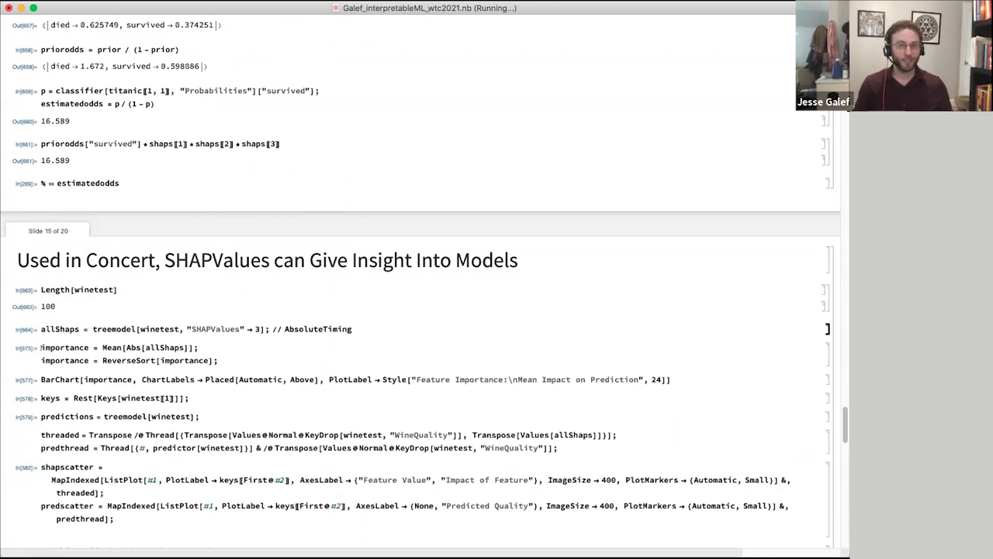
{"action": "key", "text": "shift+Return"}
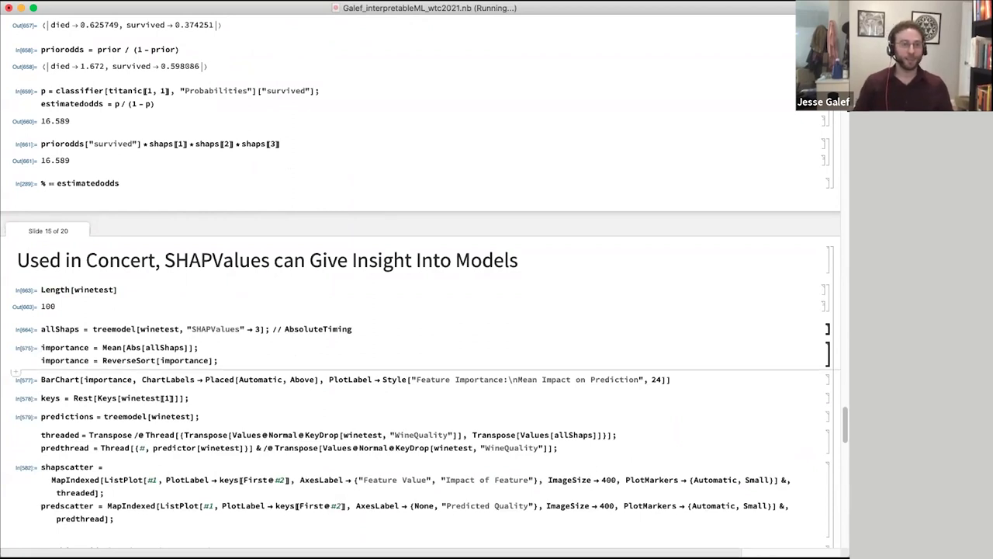
{"action": "key", "text": "shift+Return"}
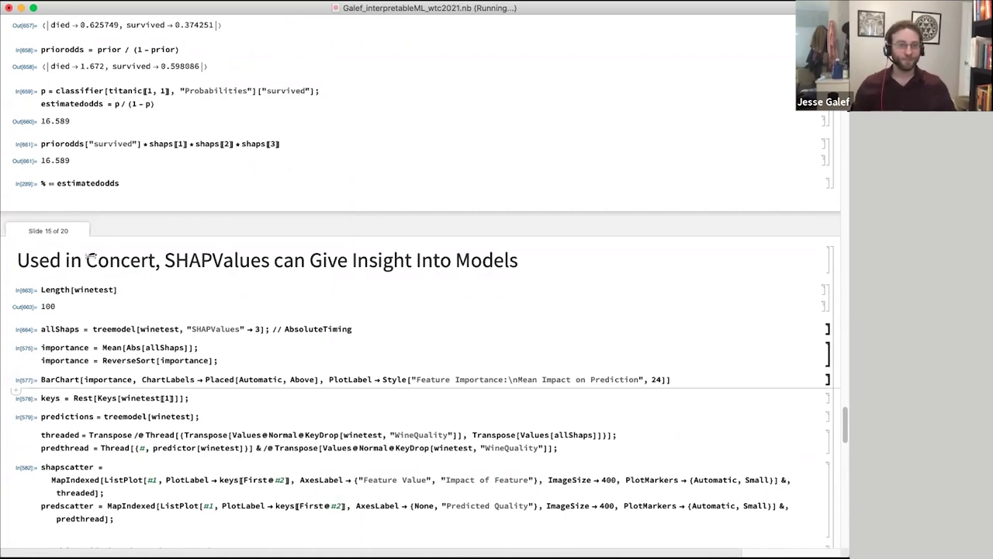
{"action": "left_click", "coordinate": [145, 329]}
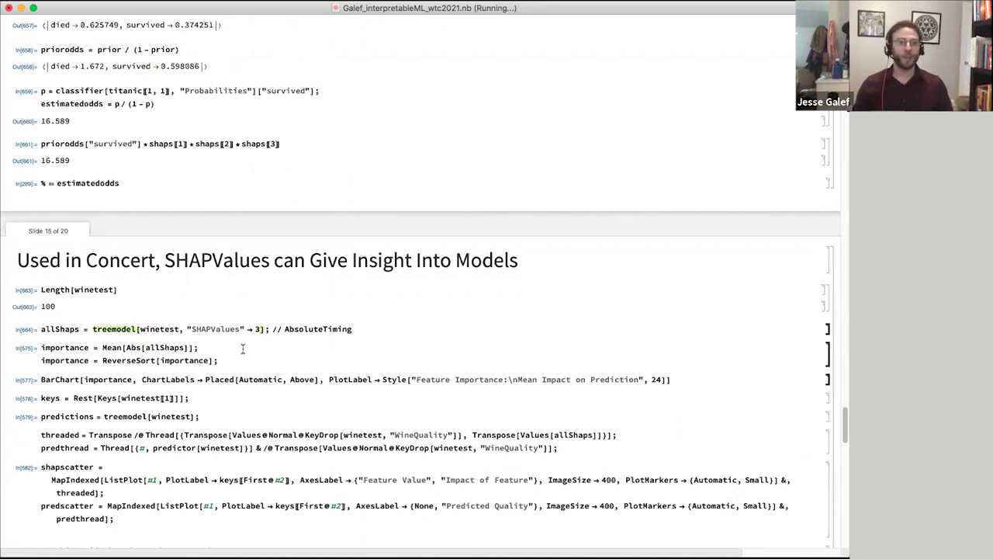
Start computing the SHAPPlots beeswarm cell for the wine model
{"action": "scroll", "coordinate": [194, 383], "scroll_direction": "down", "scroll_amount": 10}
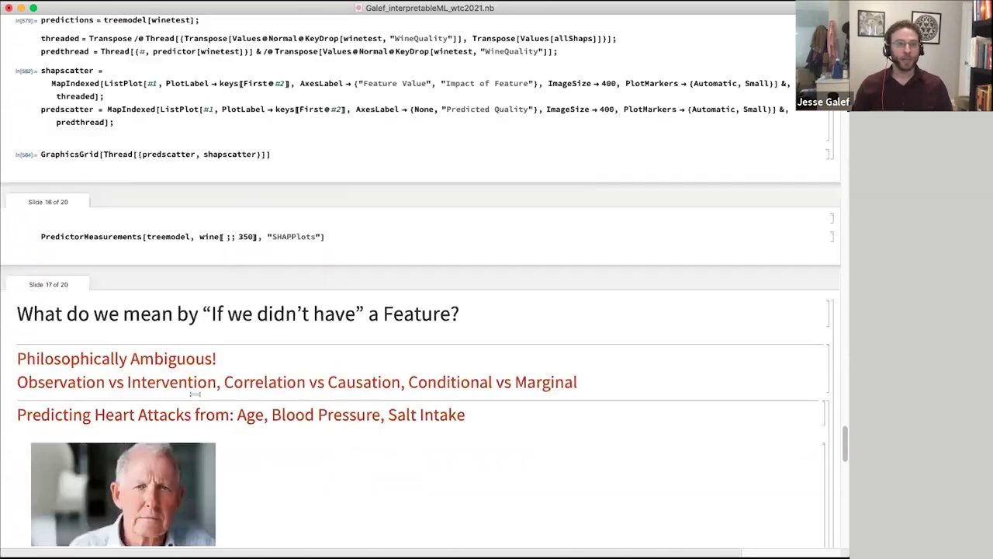
{"action": "left_click", "coordinate": [111, 241]}
{"action": "key", "text": "shift+Return"}
{"action": "scroll", "coordinate": [117, 241], "scroll_direction": "up", "scroll_amount": 10}
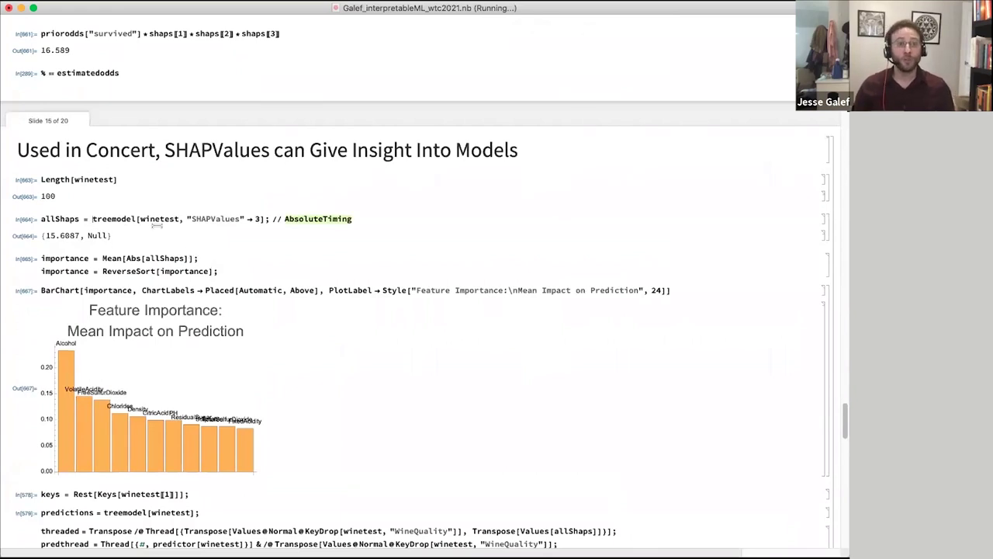
{"action": "left_click", "coordinate": [160, 231]}
{"action": "left_click", "coordinate": [160, 237]}
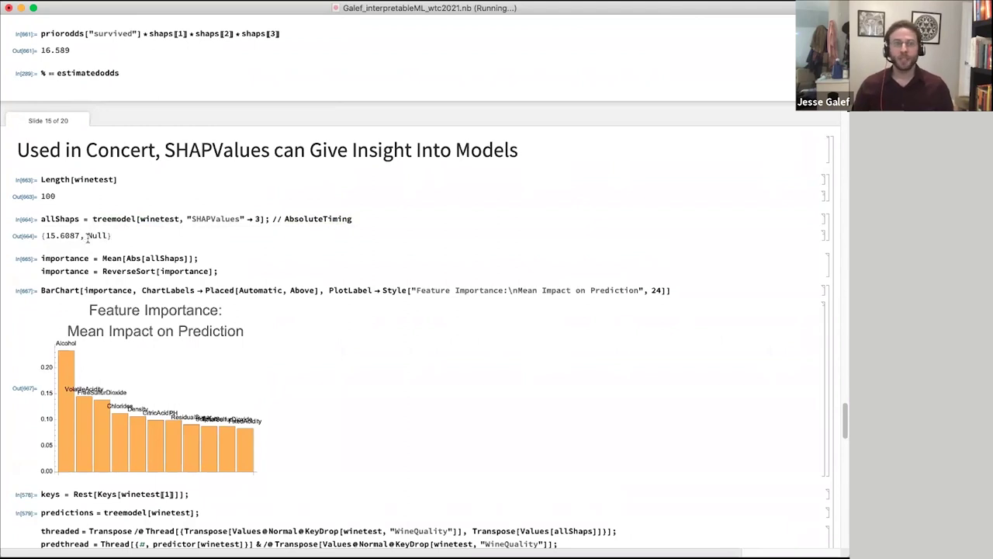
Evaluate the mean SHAP importance bar chart, led by Alcohol, and widen it to nearly full width
{"action": "left_click", "coordinate": [232, 260]}
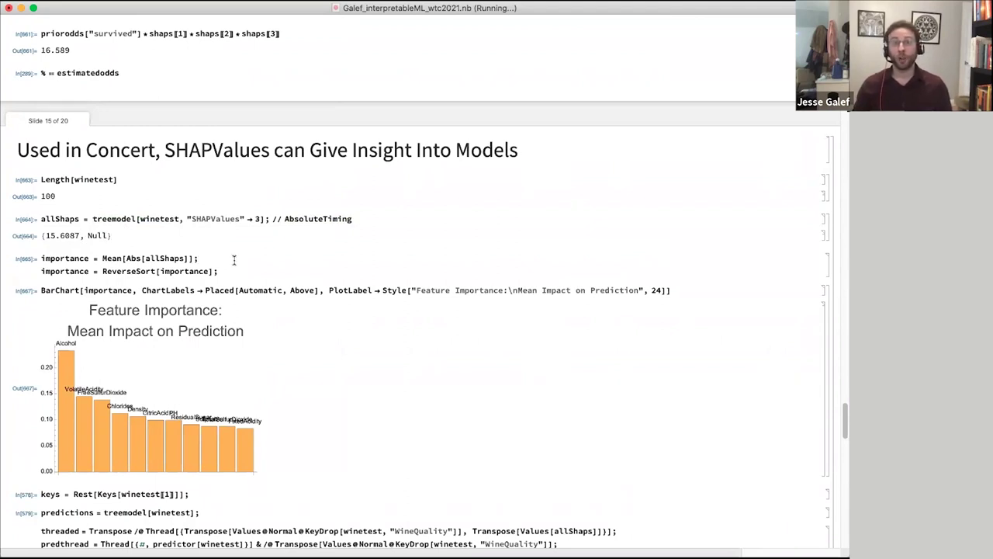
{"action": "key", "text": "shift+Return"}
{"action": "key", "text": "shift+Return"}
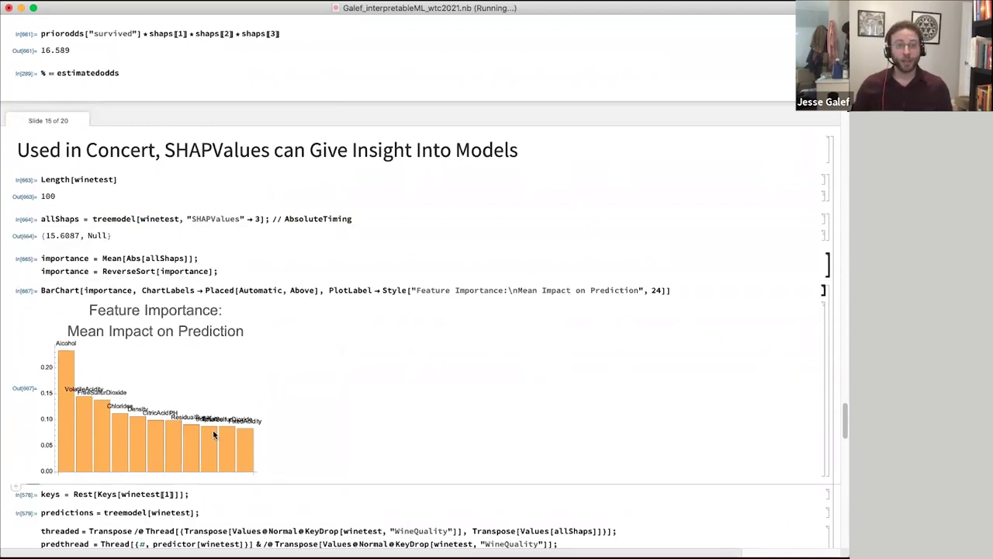
{"action": "left_click", "coordinate": [215, 435]}
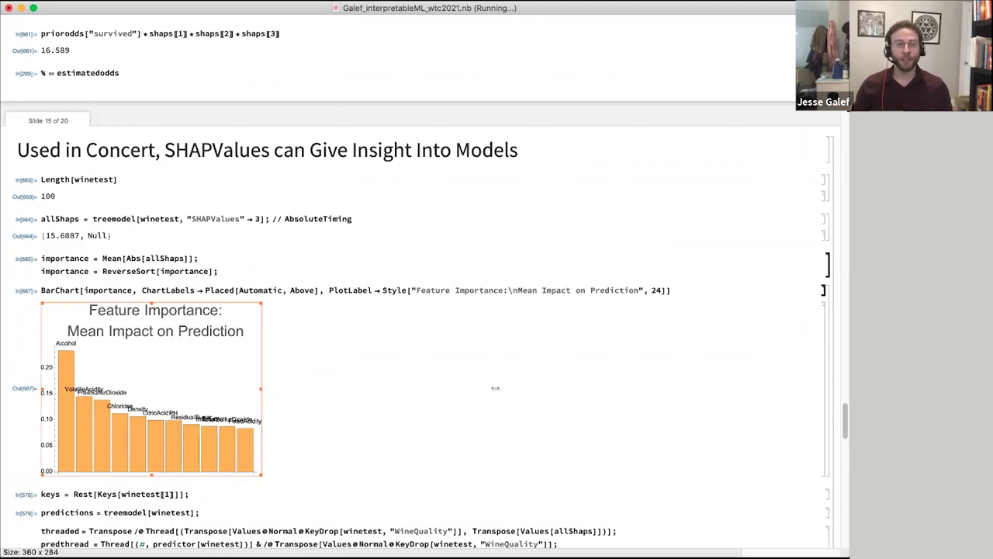
{"action": "left_click_drag", "start_coordinate": [495, 388], "coordinate": [688, 388]}
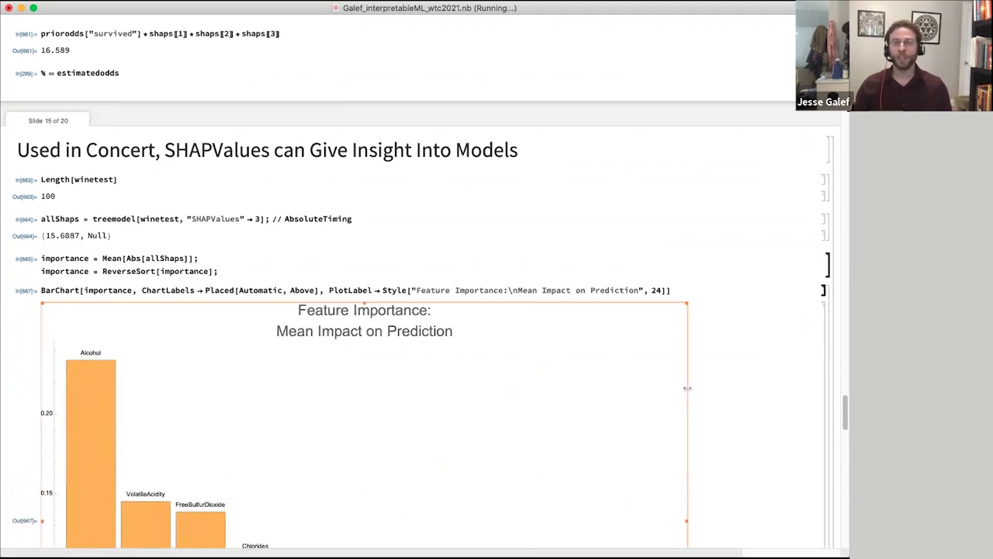
{"action": "scroll", "coordinate": [543, 395], "scroll_direction": "down", "scroll_amount": 5}
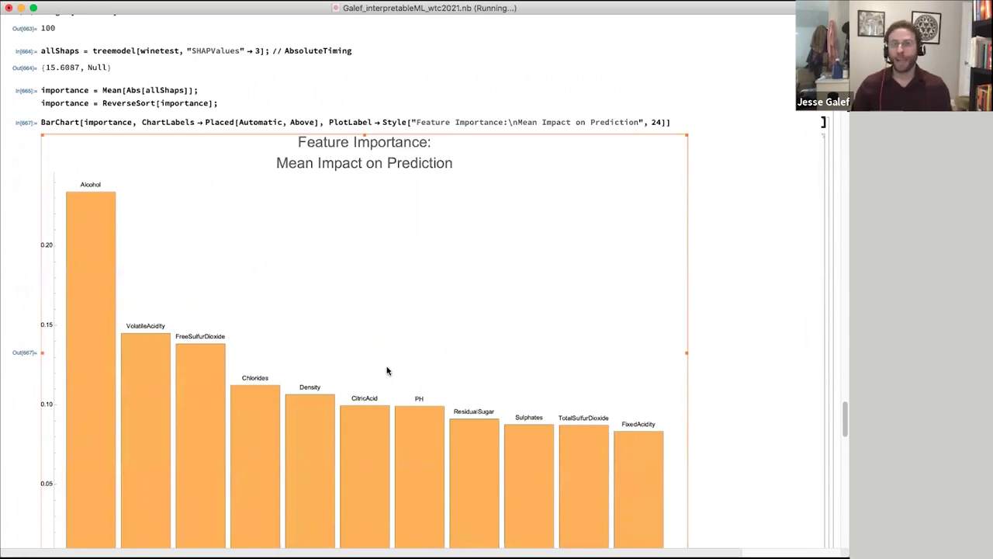
{"action": "scroll", "coordinate": [387, 369], "scroll_direction": "down", "scroll_amount": 2}
{"action": "scroll", "coordinate": [386, 369], "scroll_direction": "down", "scroll_amount": 5}
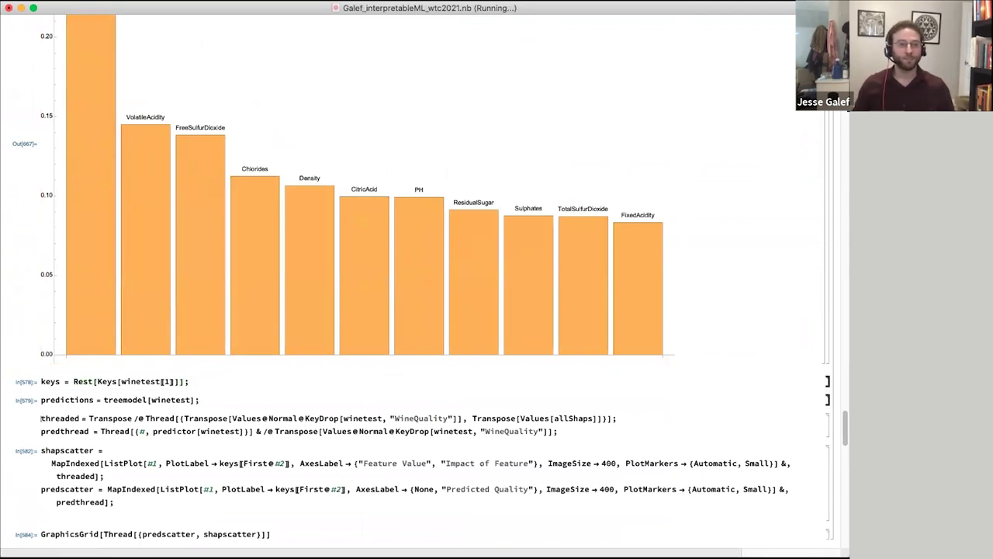
Review the finished beeswarm for the first 350 wines and place the caret in the predscatter code
{"action": "scroll", "coordinate": [333, 390], "scroll_direction": "down", "scroll_amount": 2}
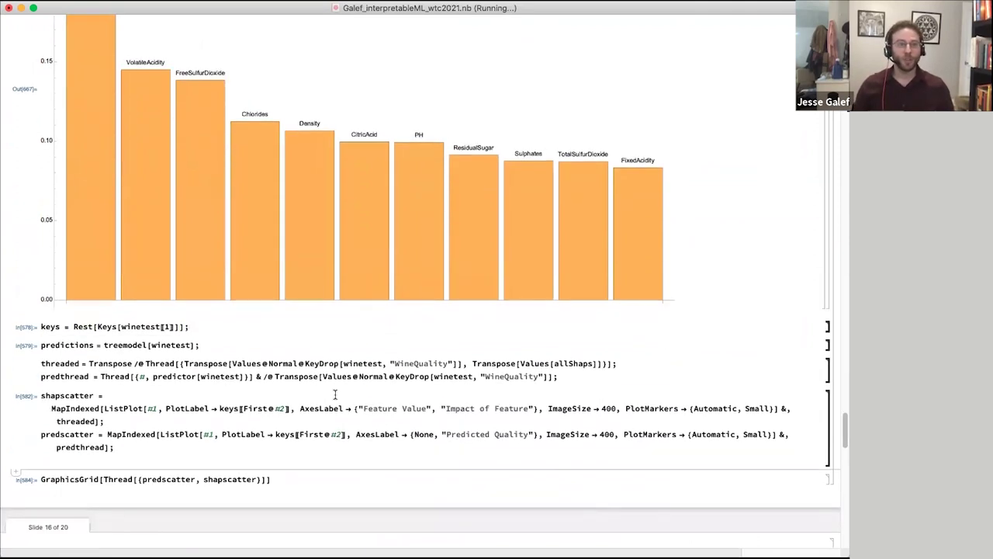
{"action": "scroll", "coordinate": [282, 470], "scroll_direction": "down", "scroll_amount": 6}
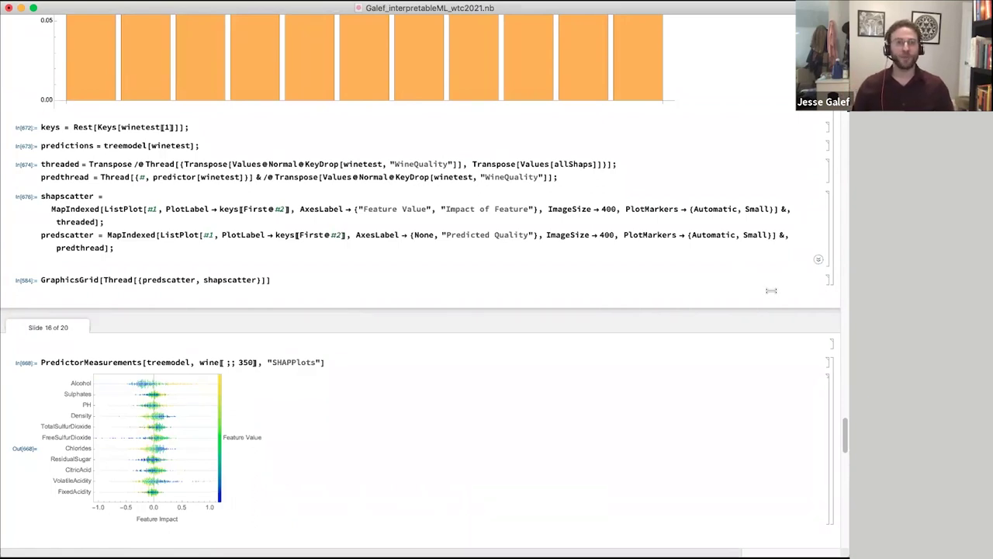
{"action": "left_click", "coordinate": [694, 235]}
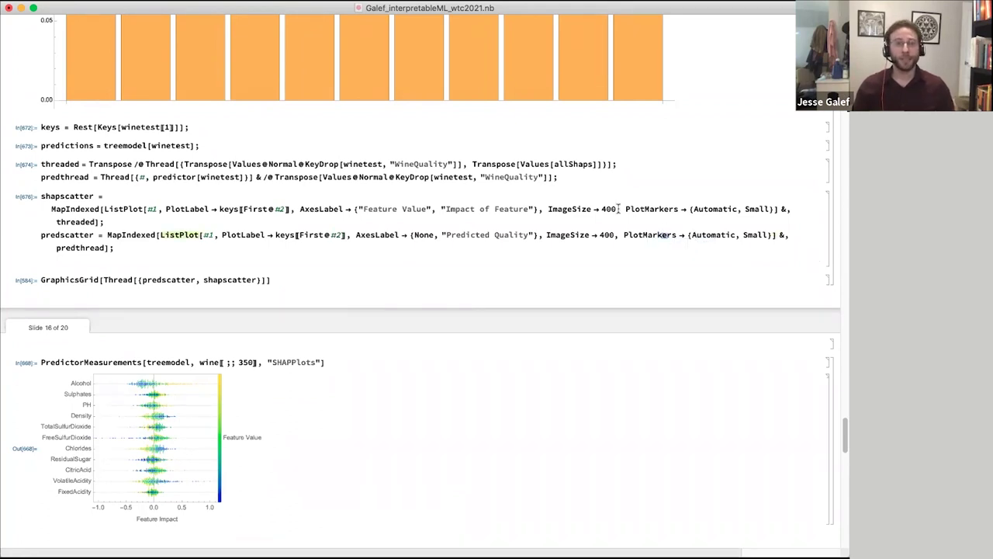
{"action": "scroll", "coordinate": [279, 256], "scroll_direction": "up", "scroll_amount": 5}
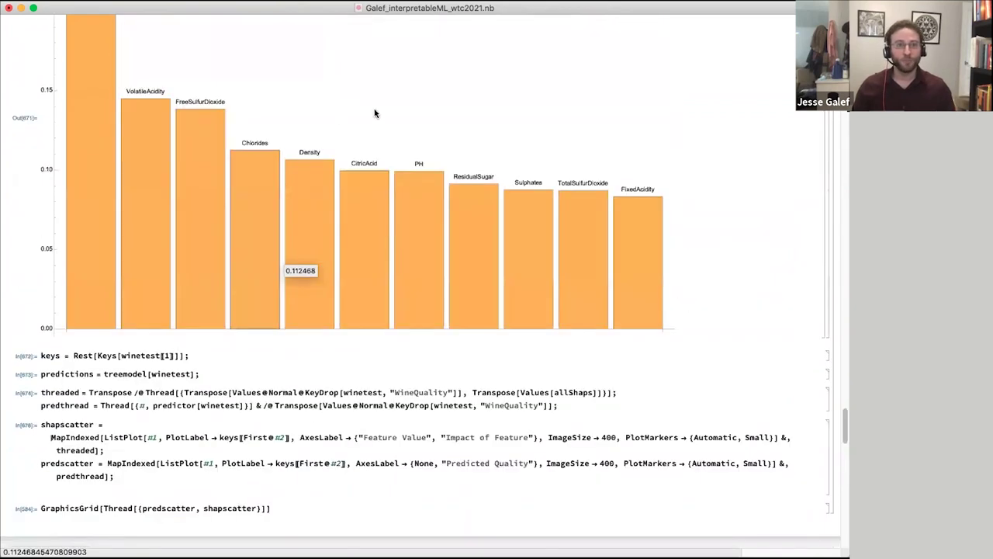
{"action": "scroll", "coordinate": [238, 355], "scroll_direction": "down", "scroll_amount": 3}
Evaluate the GraphicsGrid of SHAP scatter plots and widen it to full width
{"action": "left_click", "coordinate": [271, 369]}
{"action": "key", "text": "shift+Return"}
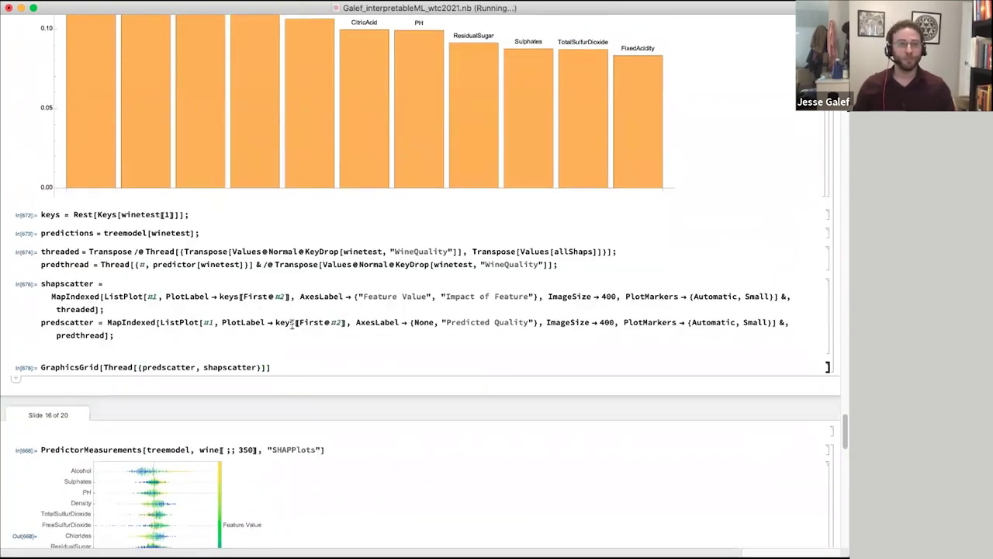
{"action": "scroll", "coordinate": [293, 325], "scroll_direction": "down", "scroll_amount": 1}
{"action": "scroll", "coordinate": [293, 324], "scroll_direction": "down", "scroll_amount": 1}
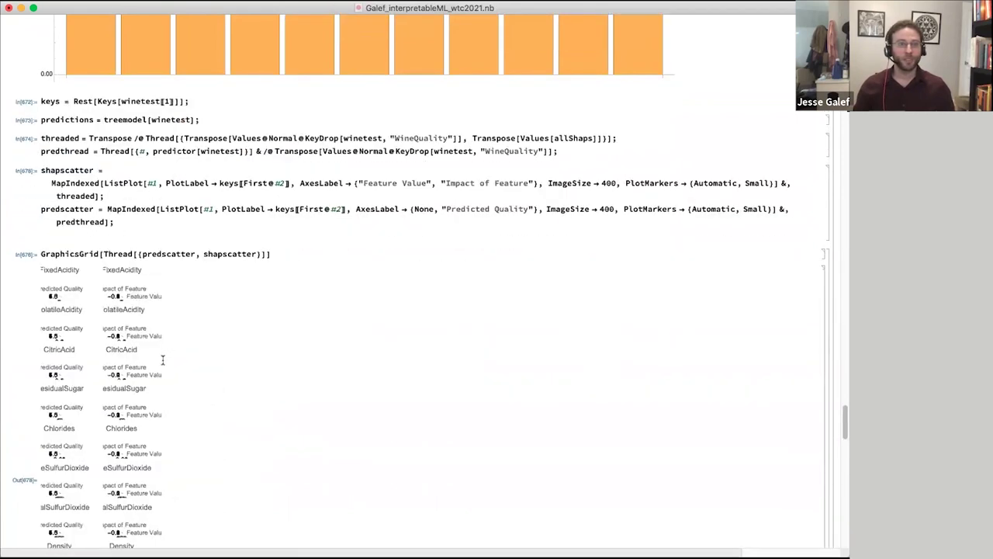
{"action": "left_click", "coordinate": [108, 340]}
{"action": "left_click_drag", "start_coordinate": [161, 268], "coordinate": [652, 268]}
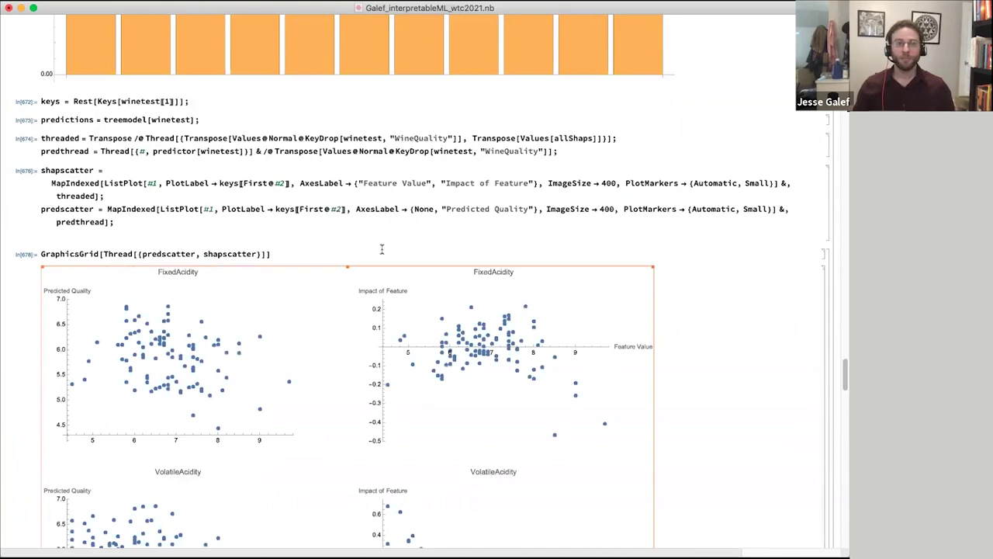
Scroll past the Alcohol plots down to Slide 16's PredictorMeasurements SHAPPlots output
{"action": "scroll", "coordinate": [365, 280], "scroll_direction": "down", "scroll_amount": 1}
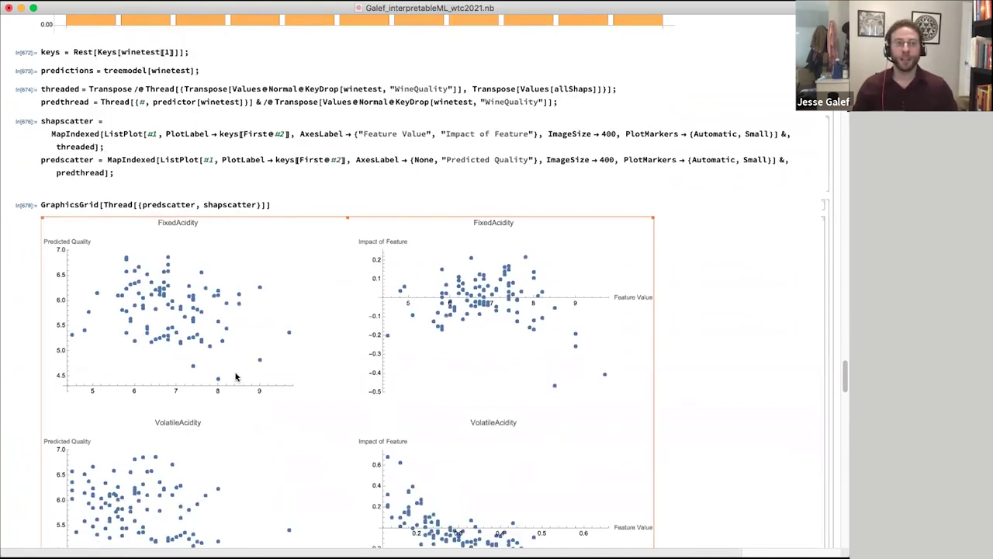
{"action": "scroll", "coordinate": [222, 311], "scroll_direction": "down", "scroll_amount": 1}
{"action": "scroll", "coordinate": [220, 311], "scroll_direction": "down", "scroll_amount": 5}
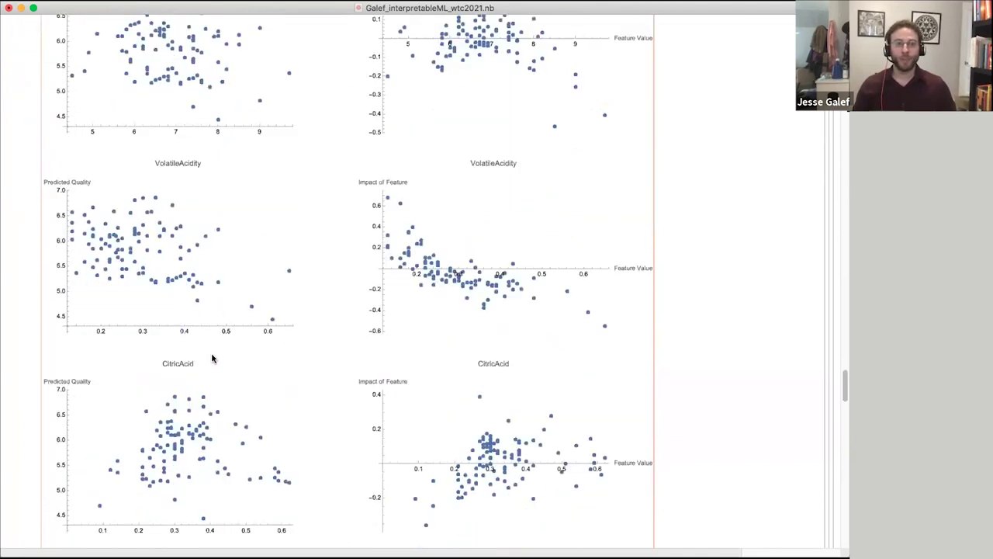
{"action": "scroll", "coordinate": [155, 384], "scroll_direction": "down", "scroll_amount": 5}
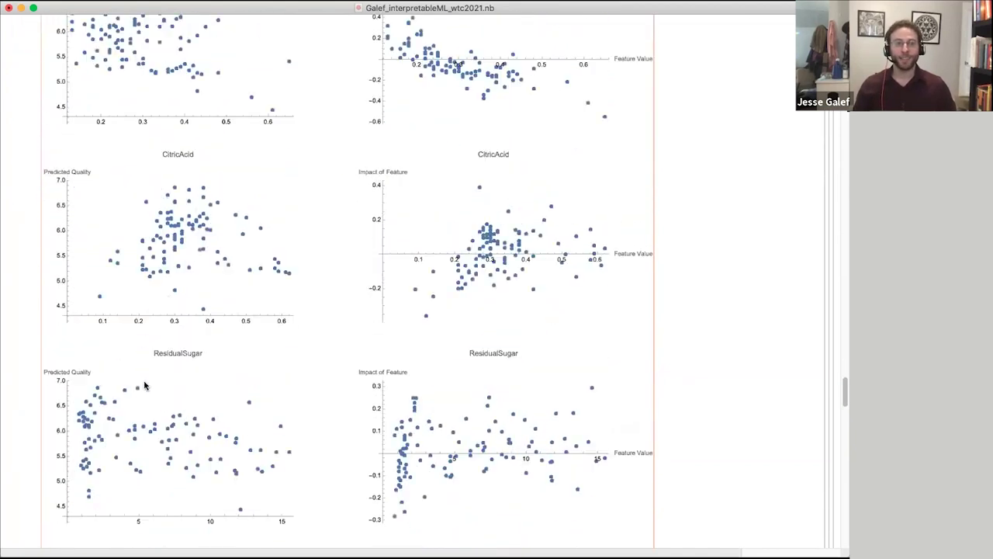
{"action": "scroll", "coordinate": [167, 420], "scroll_direction": "down", "scroll_amount": 5}
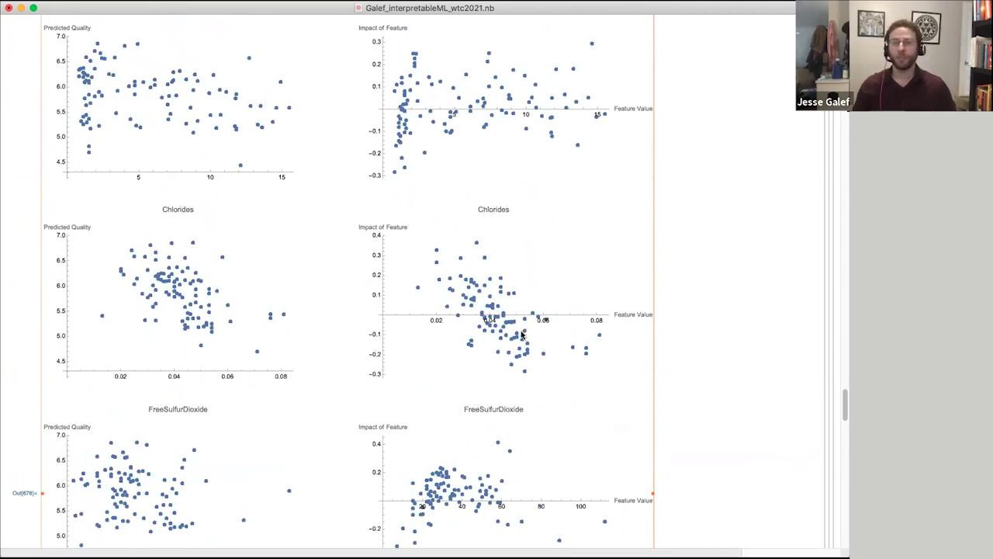
{"action": "scroll", "coordinate": [522, 335], "scroll_direction": "down", "scroll_amount": 4}
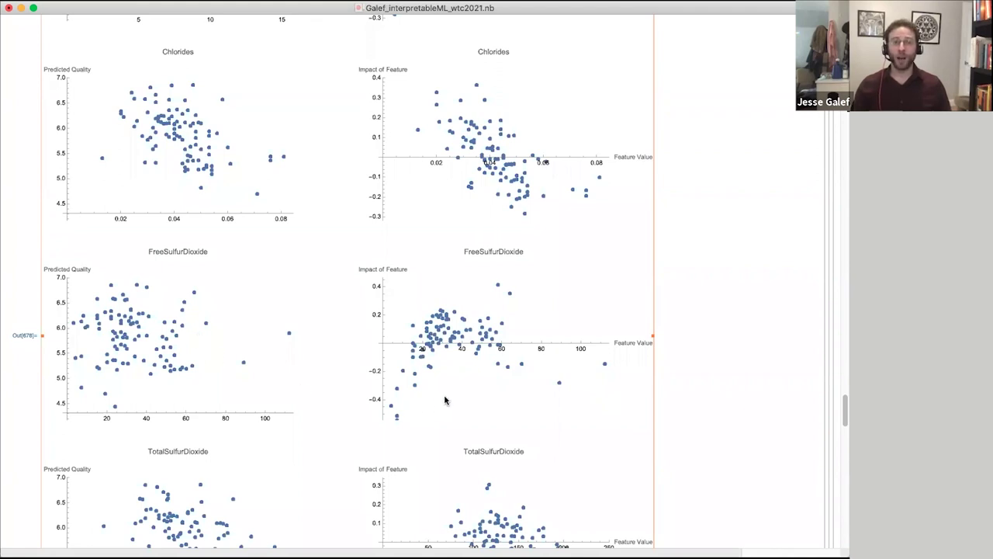
{"action": "scroll", "coordinate": [527, 331], "scroll_direction": "down", "scroll_amount": 5}
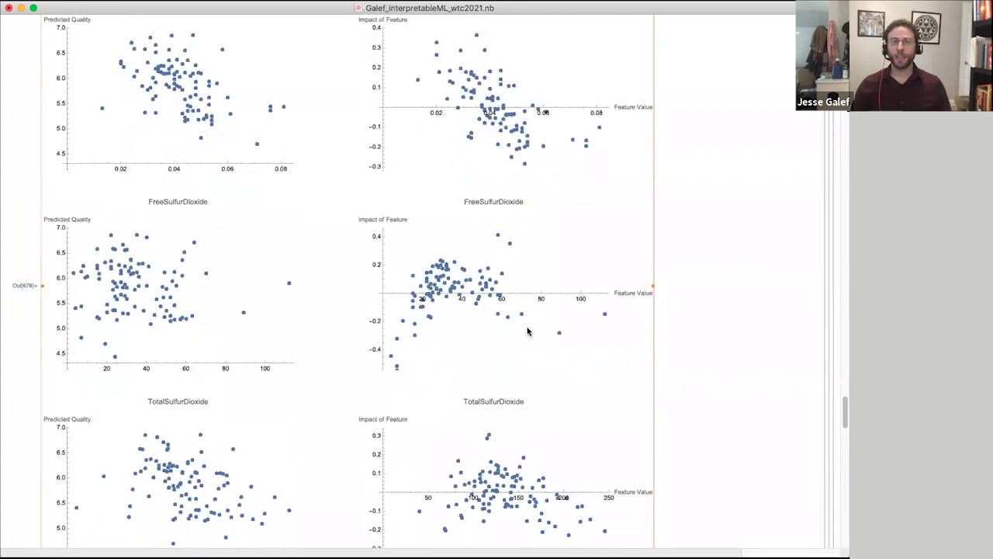
{"action": "scroll", "coordinate": [525, 335], "scroll_direction": "down", "scroll_amount": 8}
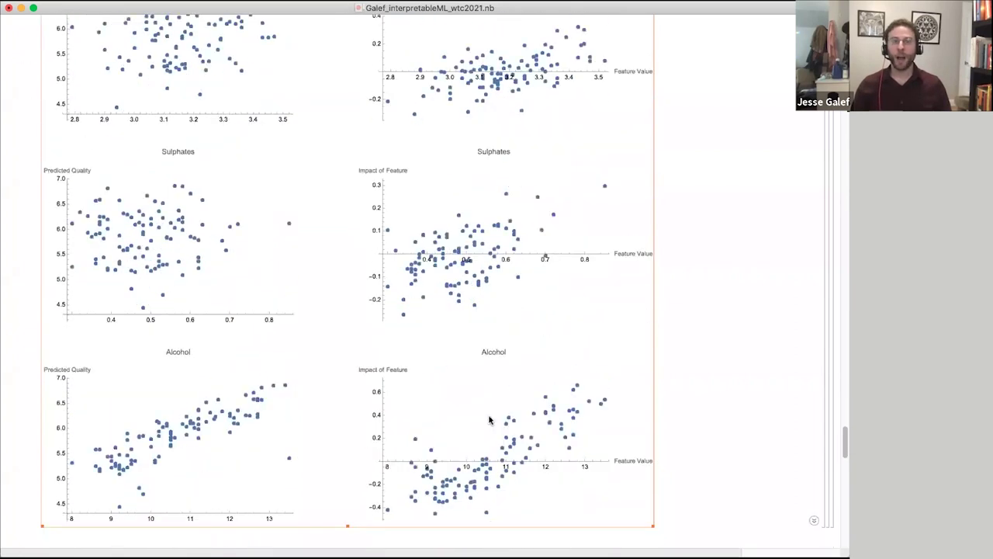
{"action": "scroll", "coordinate": [372, 336], "scroll_direction": "down", "scroll_amount": 4}
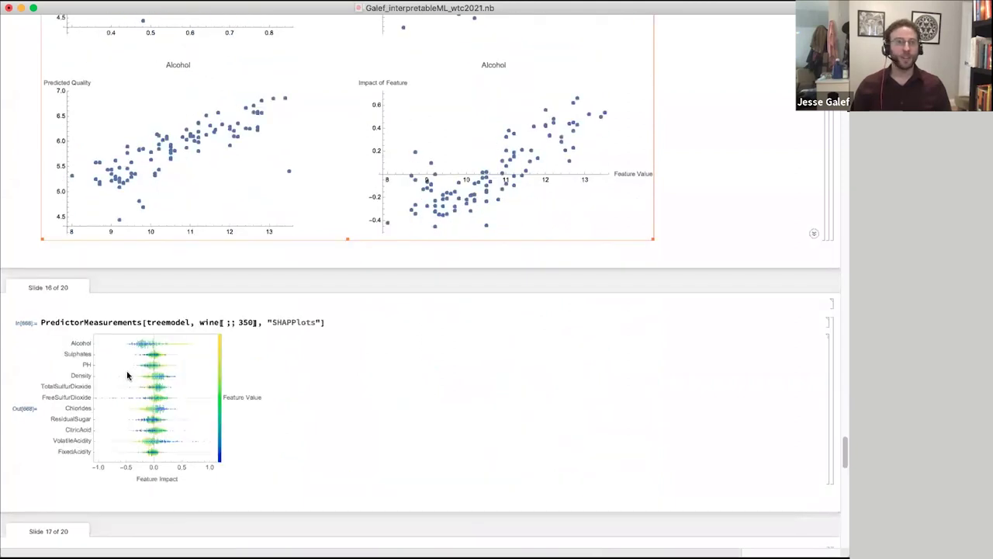
Widen the Slide 16 SHAP beeswarm plot considerably
{"action": "left_click", "coordinate": [194, 380]}
{"action": "left_click_drag", "start_coordinate": [262, 410], "coordinate": [541, 411]}
{"action": "left_click", "coordinate": [321, 317]}
{"action": "scroll", "coordinate": [348, 314], "scroll_direction": "down", "scroll_amount": 2}
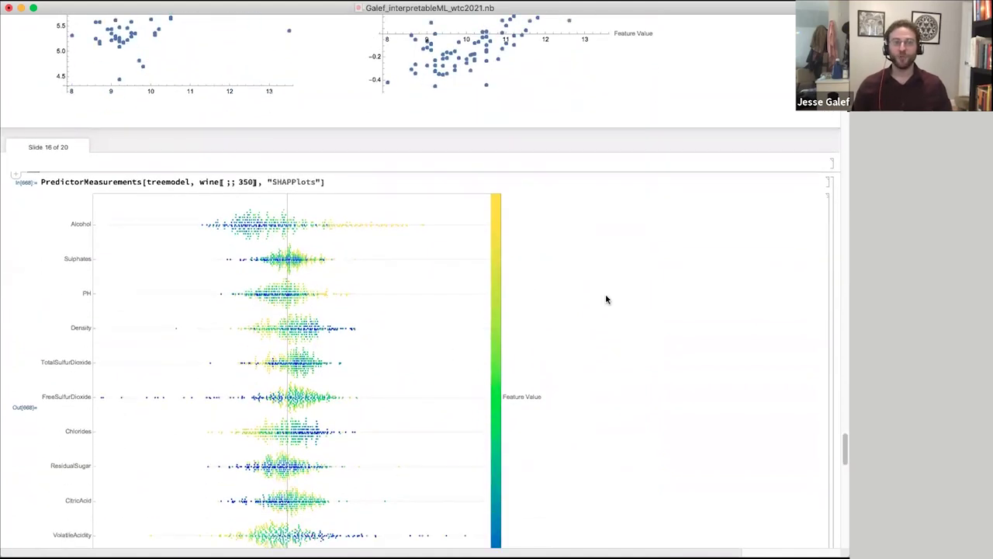
{"action": "left_click", "coordinate": [338, 181]}
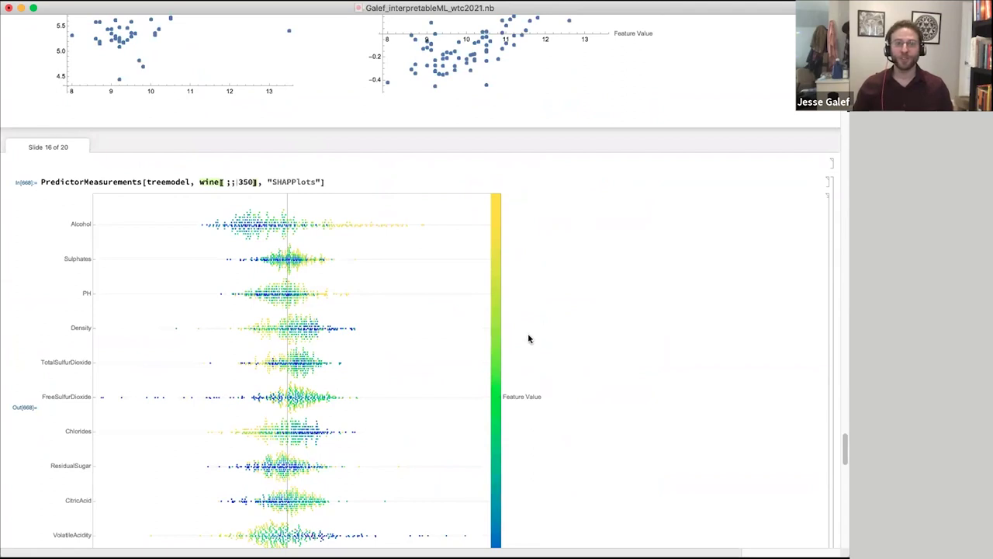
{"action": "scroll", "coordinate": [528, 337], "scroll_direction": "down", "scroll_amount": 2}
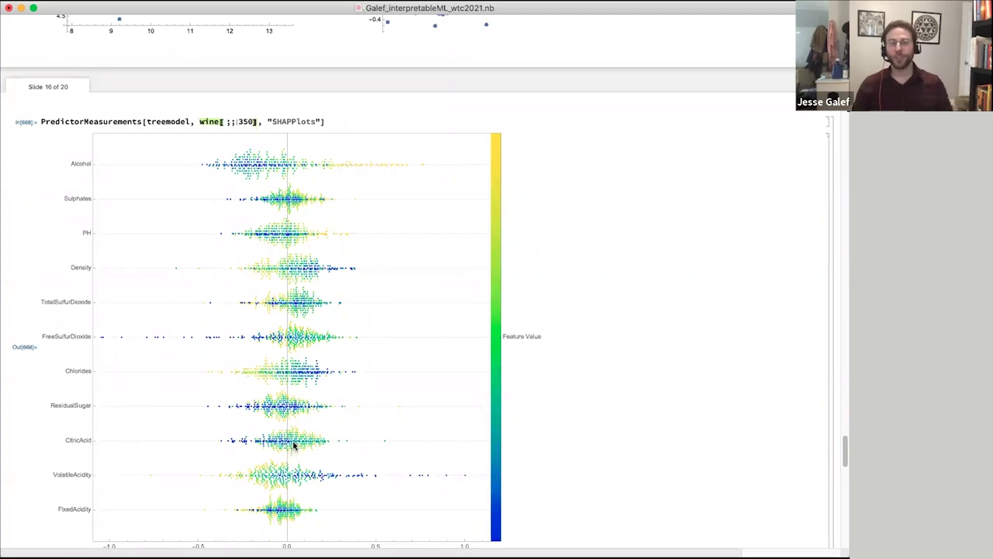
{"action": "scroll", "coordinate": [292, 441], "scroll_direction": "up", "scroll_amount": 1}
{"action": "scroll", "coordinate": [293, 441], "scroll_direction": "down", "scroll_amount": 5}
Widen the beeswarm plot further and review each feature's spread of points
{"action": "left_click", "coordinate": [541, 256]}
{"action": "left_click_drag", "start_coordinate": [541, 261], "coordinate": [621, 266]}
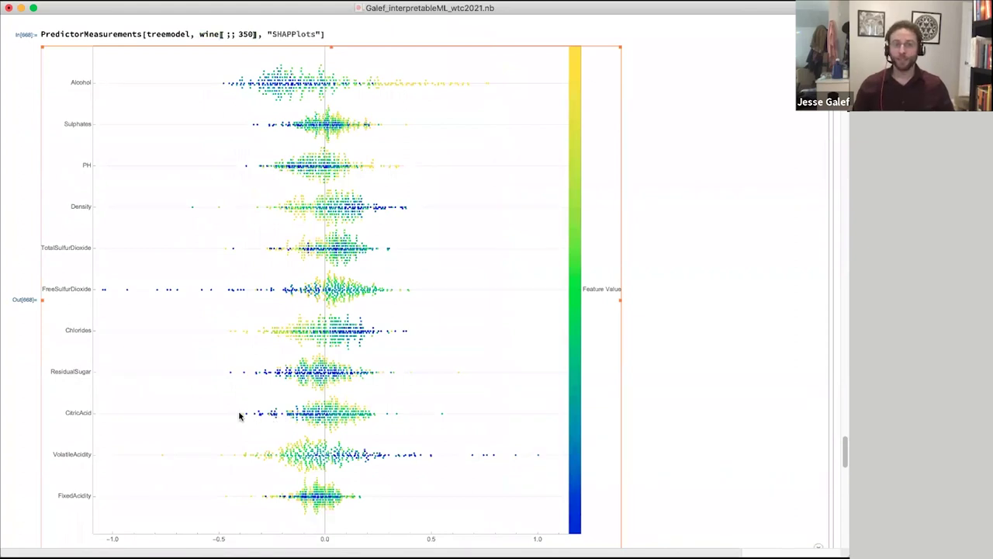
{"action": "scroll", "coordinate": [259, 413], "scroll_direction": "down", "scroll_amount": 1}
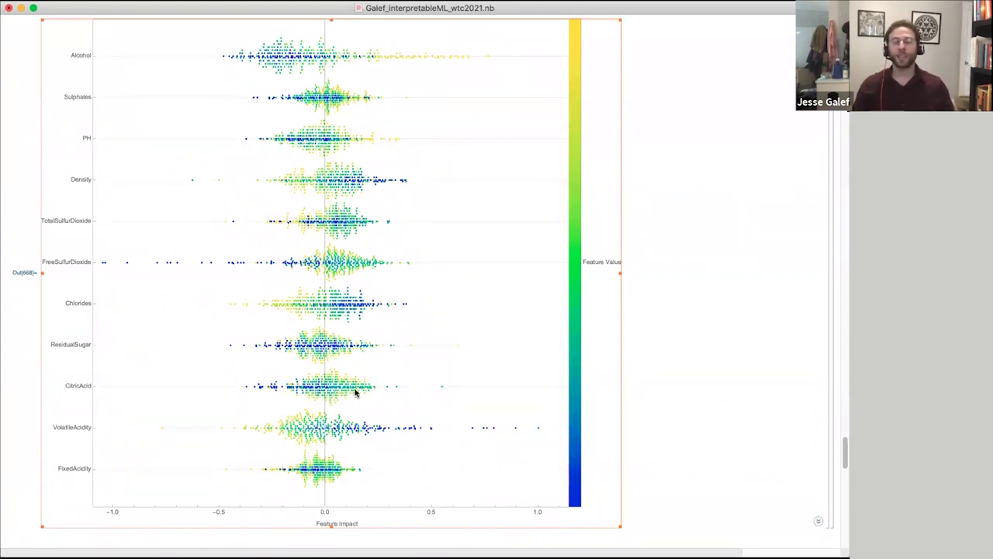
{"action": "scroll", "coordinate": [359, 388], "scroll_direction": "up", "scroll_amount": 3}
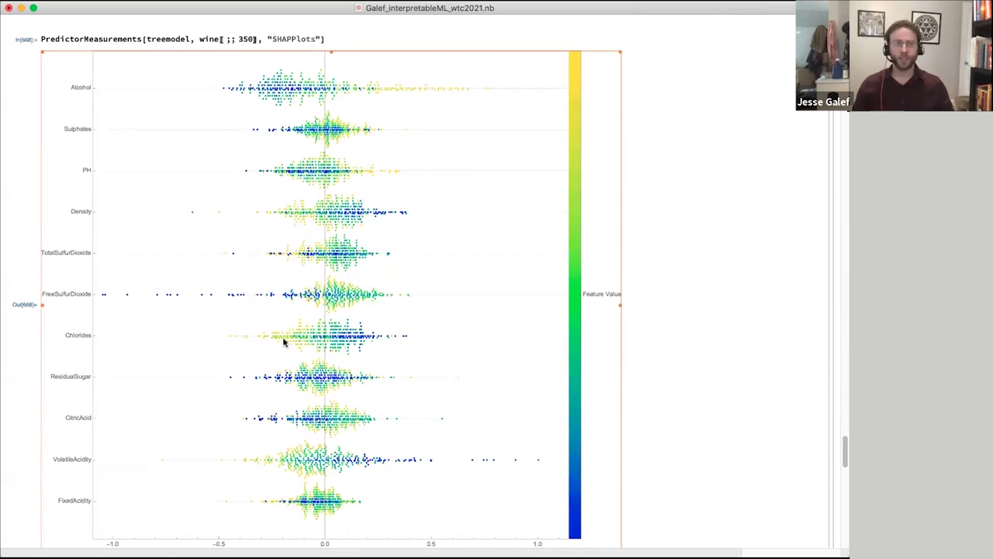
{"action": "scroll", "coordinate": [329, 339], "scroll_direction": "up", "scroll_amount": 1}
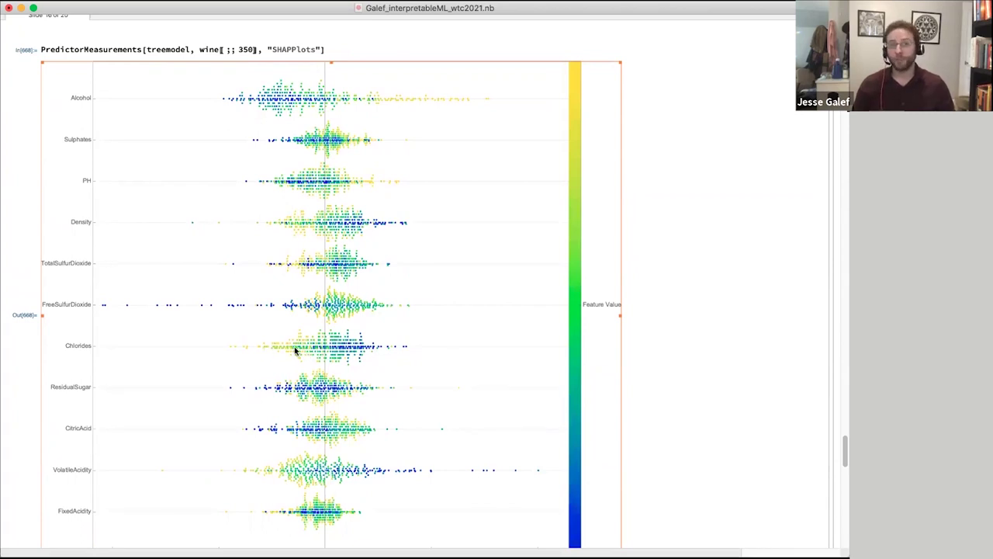
{"action": "scroll", "coordinate": [294, 346], "scroll_direction": "up", "scroll_amount": 2}
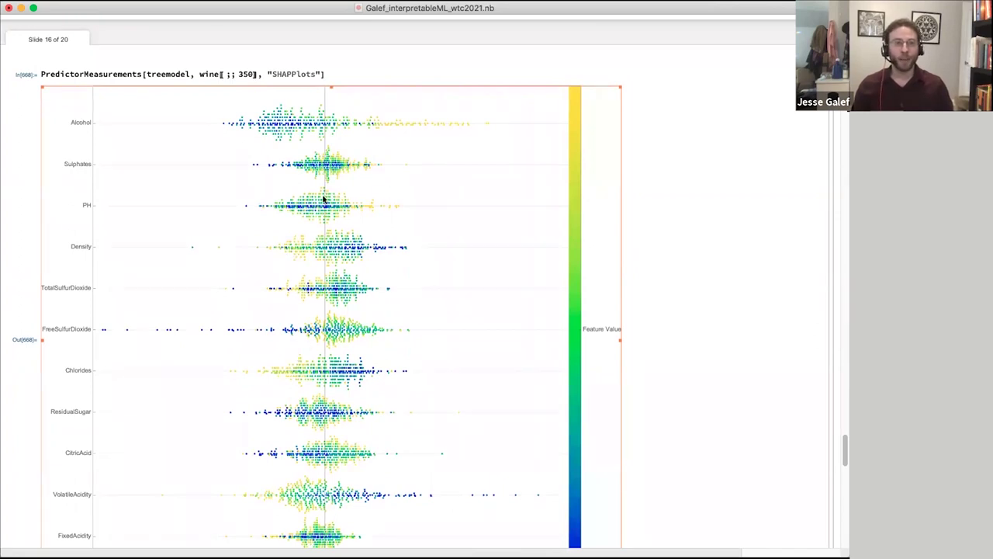
{"action": "scroll", "coordinate": [357, 346], "scroll_direction": "down", "scroll_amount": 5}
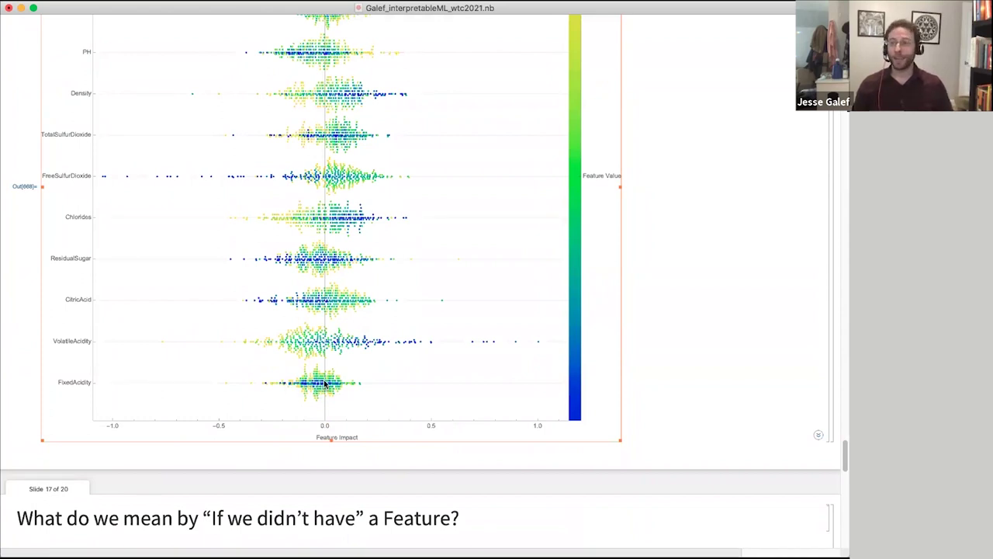
Scroll past Slide 17's heart-attack example to Slide 18's observational blood-pressure slide
{"action": "scroll", "coordinate": [326, 384], "scroll_direction": "down", "scroll_amount": 10}
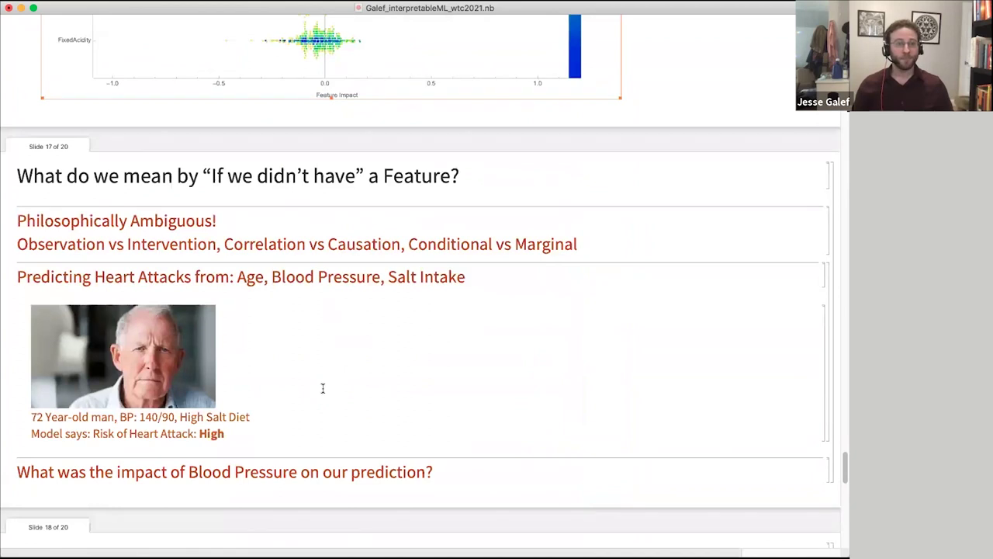
{"action": "scroll", "coordinate": [323, 388], "scroll_direction": "down", "scroll_amount": 3}
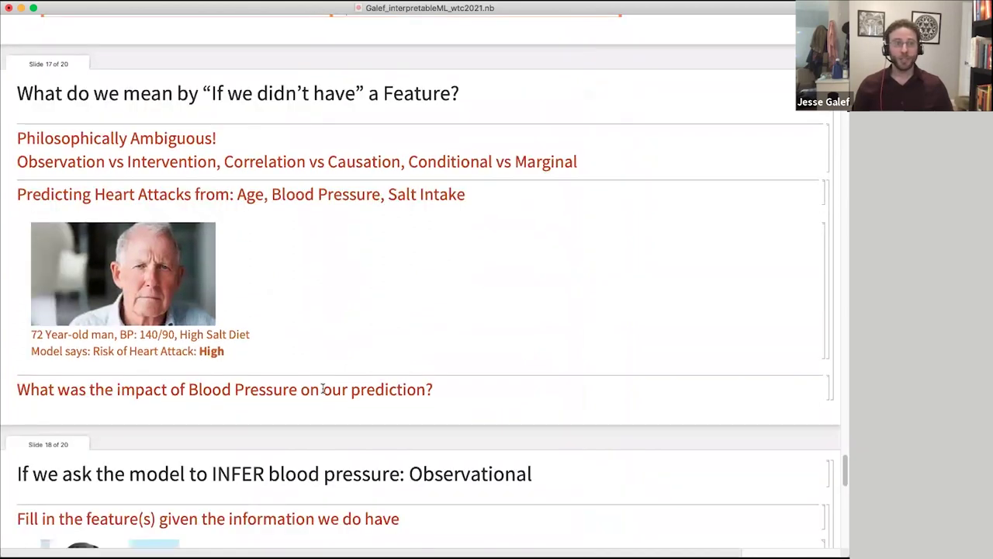
{"action": "scroll", "coordinate": [323, 389], "scroll_direction": "down", "scroll_amount": 1}
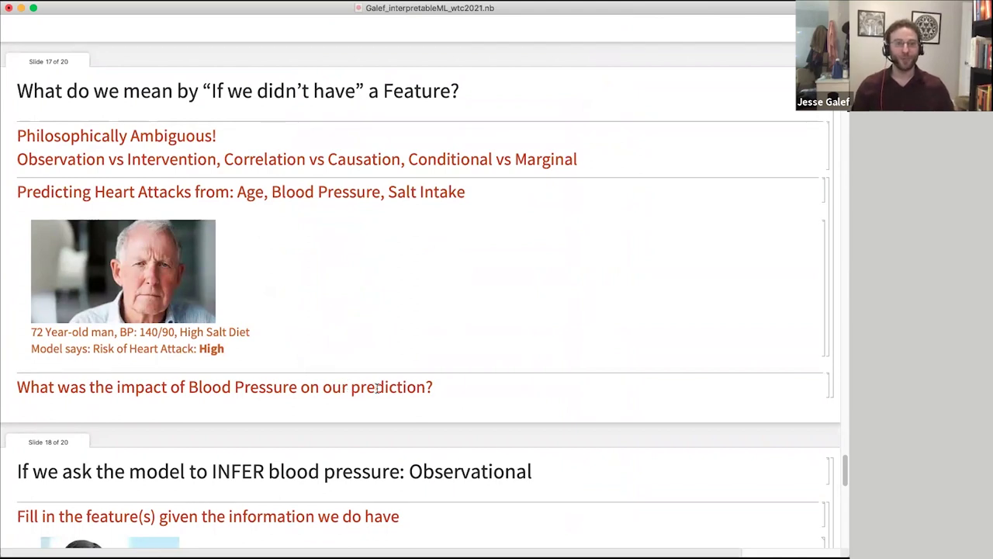
{"action": "scroll", "coordinate": [381, 392], "scroll_direction": "down", "scroll_amount": 1}
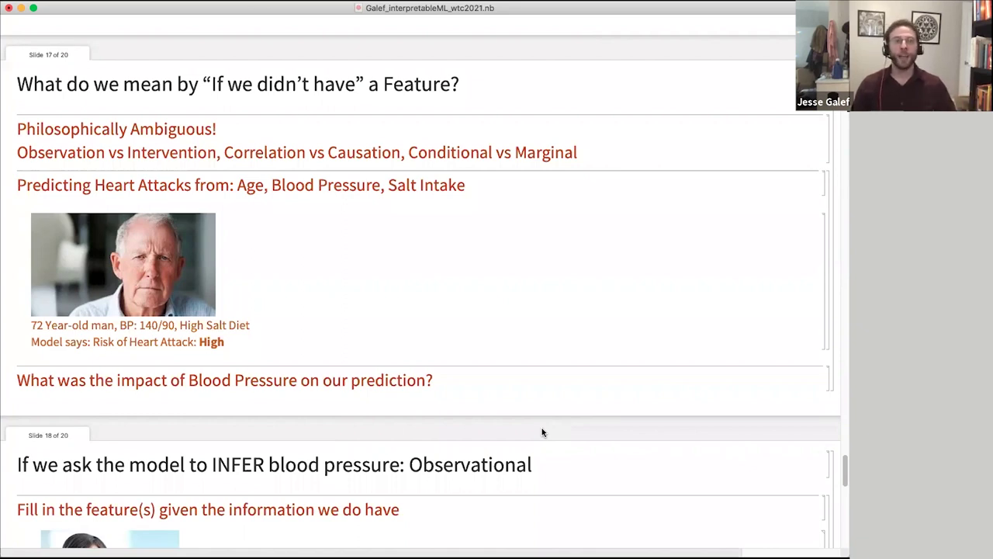
{"action": "scroll", "coordinate": [544, 431], "scroll_direction": "down", "scroll_amount": 10}
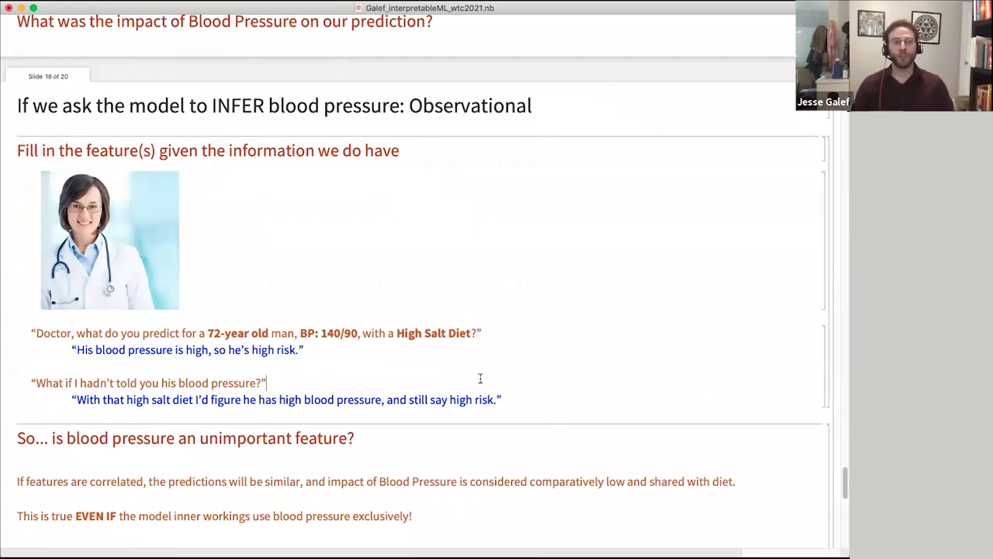
Scroll through Slide 18's proxy-variable points until the Slide 19 title appears
{"action": "scroll", "coordinate": [497, 377], "scroll_direction": "down", "scroll_amount": 1}
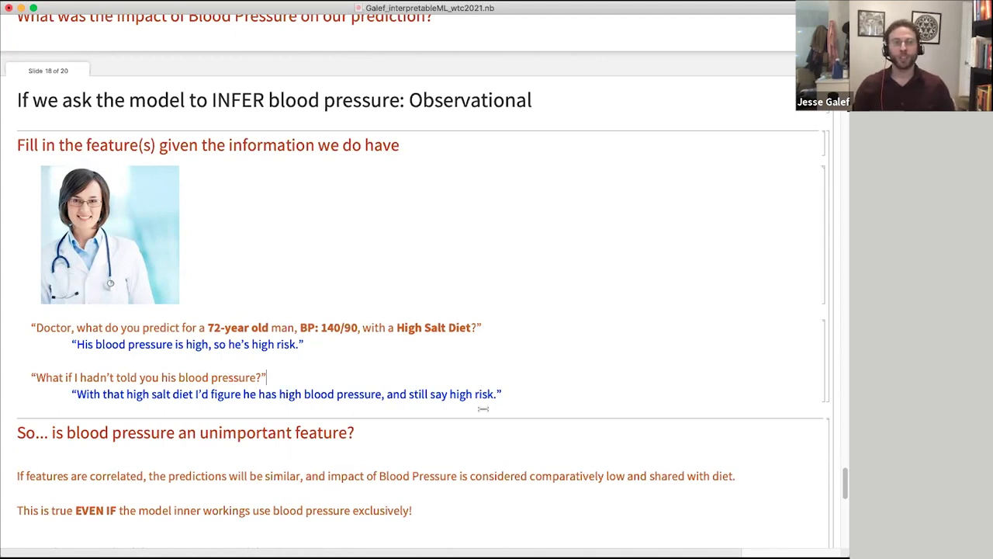
{"action": "scroll", "coordinate": [482, 408], "scroll_direction": "down", "scroll_amount": 1}
{"action": "scroll", "coordinate": [483, 408], "scroll_direction": "down", "scroll_amount": 1}
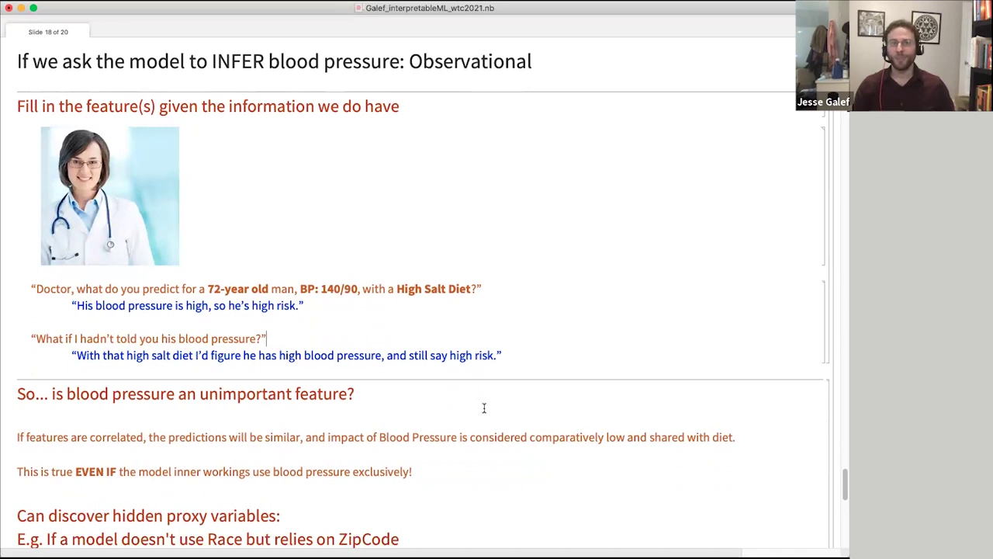
{"action": "scroll", "coordinate": [443, 444], "scroll_direction": "down", "scroll_amount": 5}
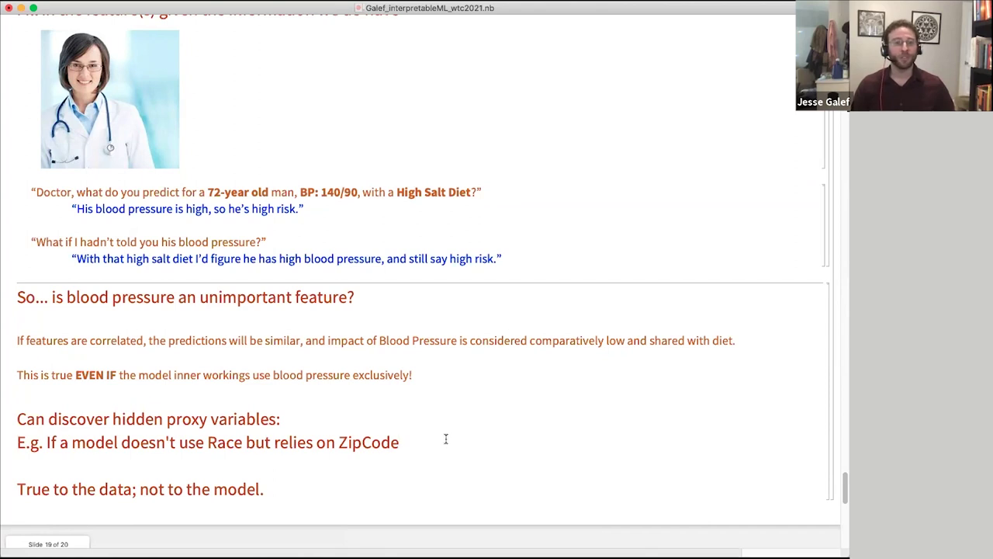
Read through Slide 19's interventional 110/75 blood-pressure example and continue to Slide 20
{"action": "scroll", "coordinate": [446, 443], "scroll_direction": "down", "scroll_amount": 3}
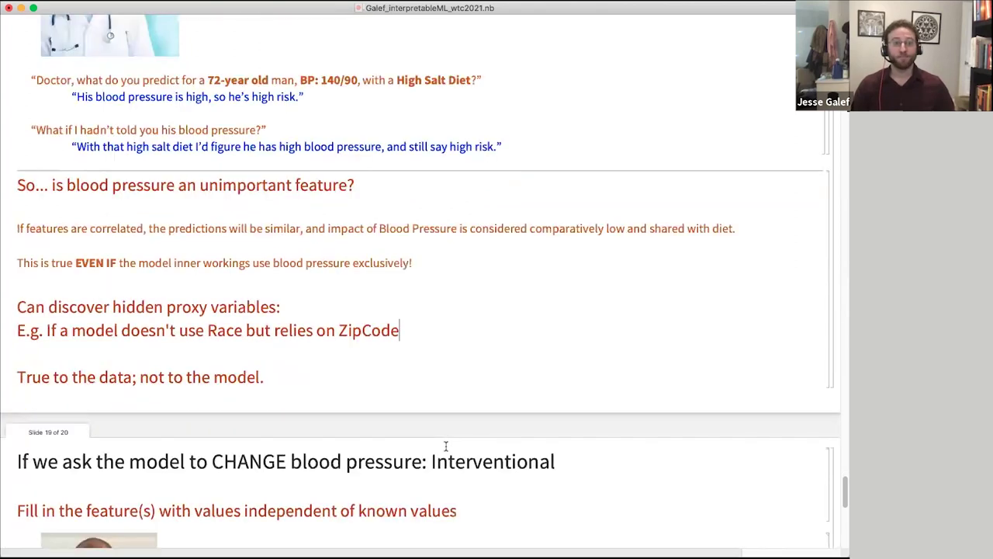
{"action": "scroll", "coordinate": [446, 446], "scroll_direction": "down", "scroll_amount": 7}
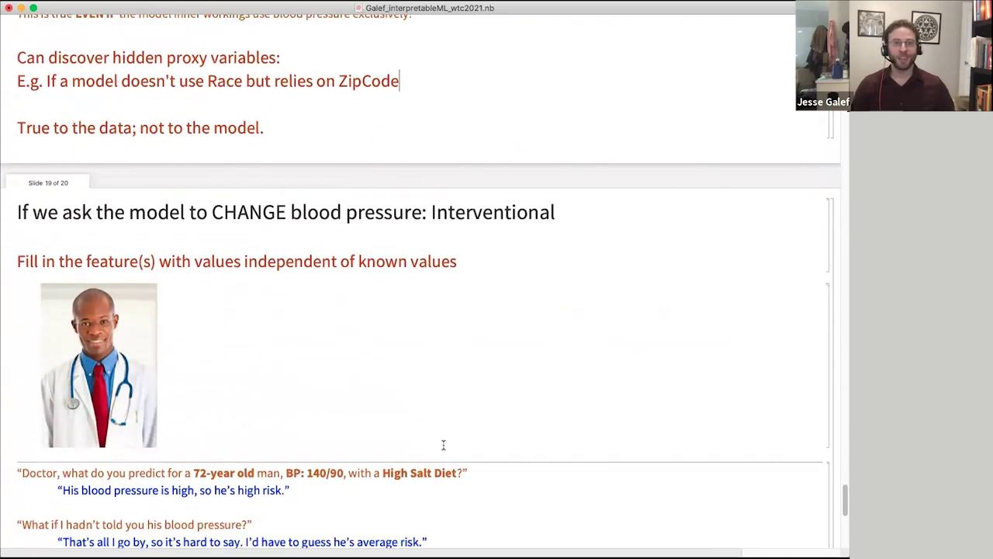
{"action": "scroll", "coordinate": [443, 444], "scroll_direction": "down", "scroll_amount": 4}
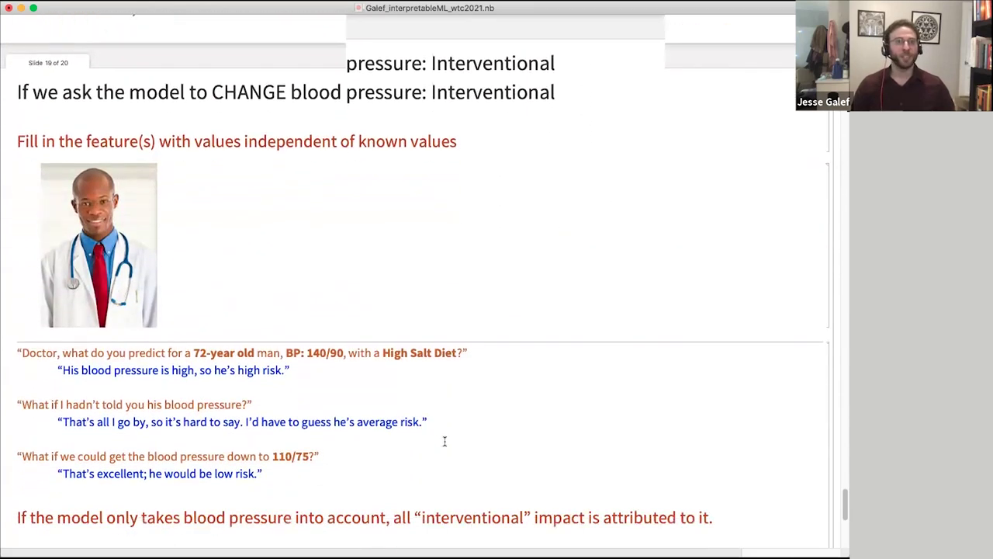
{"action": "scroll", "coordinate": [445, 441], "scroll_direction": "down", "scroll_amount": 1}
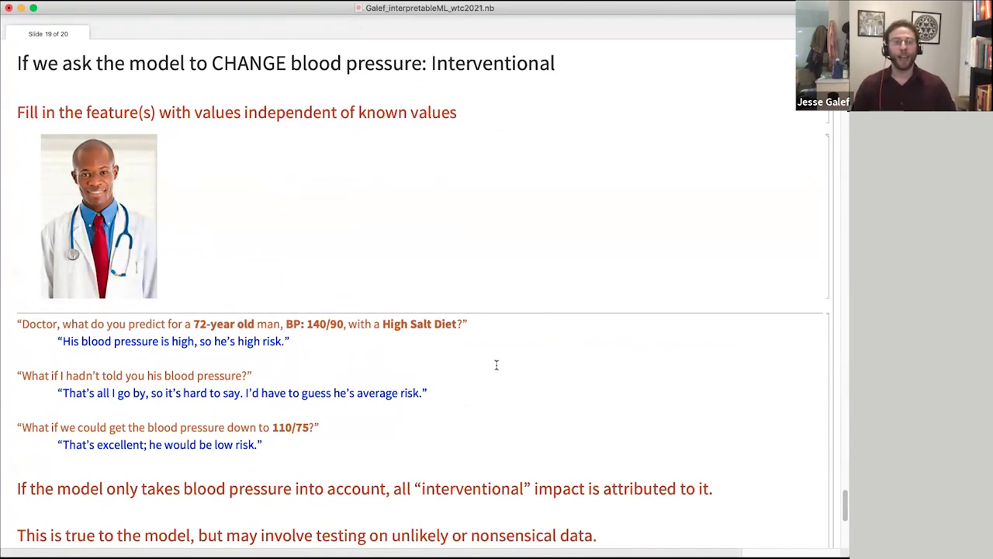
{"action": "scroll", "coordinate": [497, 365], "scroll_direction": "down", "scroll_amount": 1}
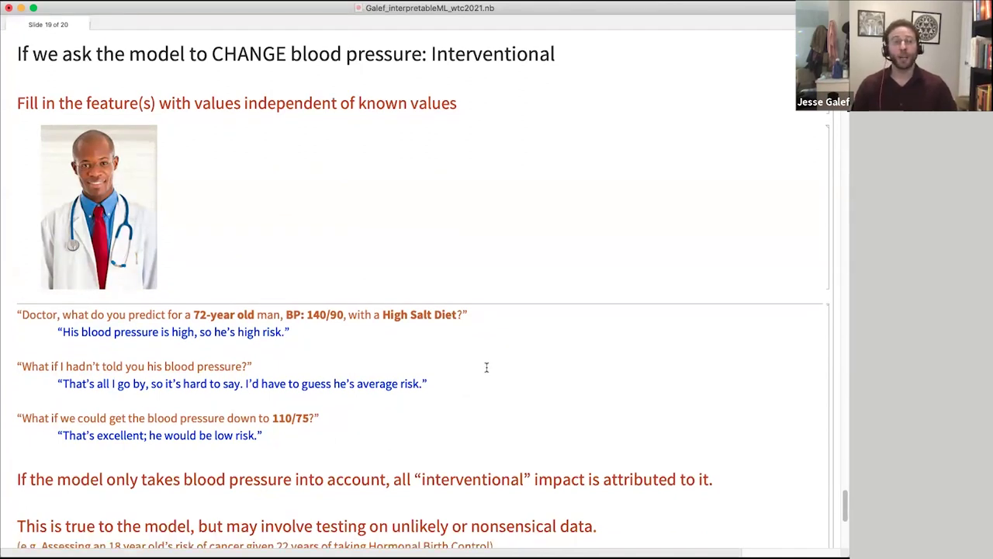
{"action": "scroll", "coordinate": [480, 367], "scroll_direction": "down", "scroll_amount": 4}
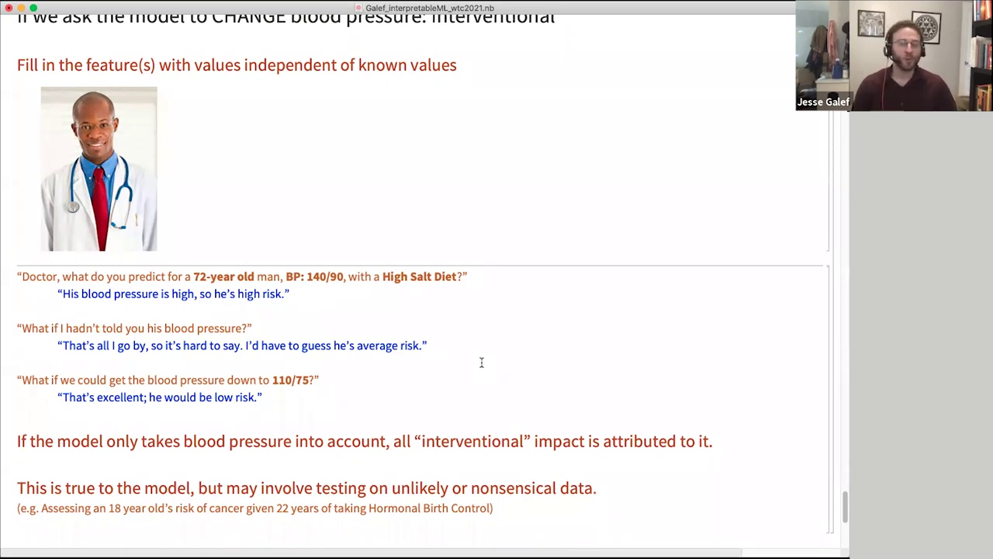
{"action": "left_click", "coordinate": [461, 376]}
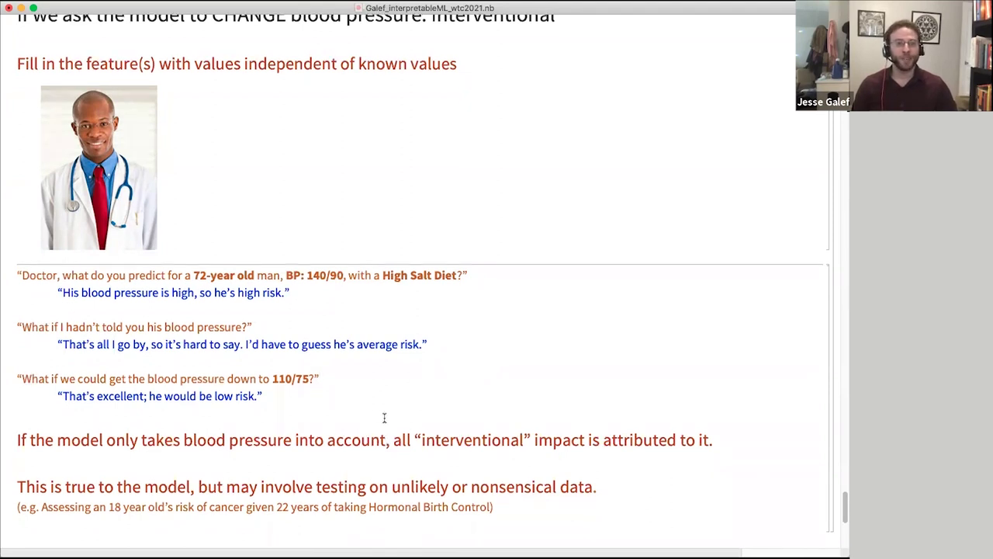
{"action": "scroll", "coordinate": [383, 418], "scroll_direction": "down", "scroll_amount": 3}
Place the caret in Slide 20's LearnDistribution line and bring the conditionalshaps and interventionalshaps cells into view
{"action": "scroll", "coordinate": [384, 419], "scroll_direction": "down", "scroll_amount": 3}
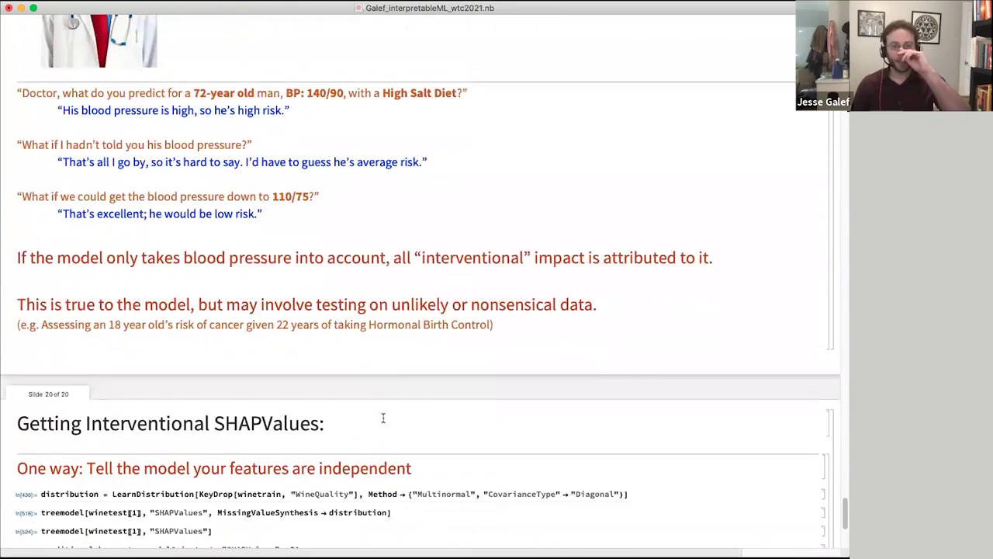
{"action": "scroll", "coordinate": [384, 419], "scroll_direction": "down", "scroll_amount": 3}
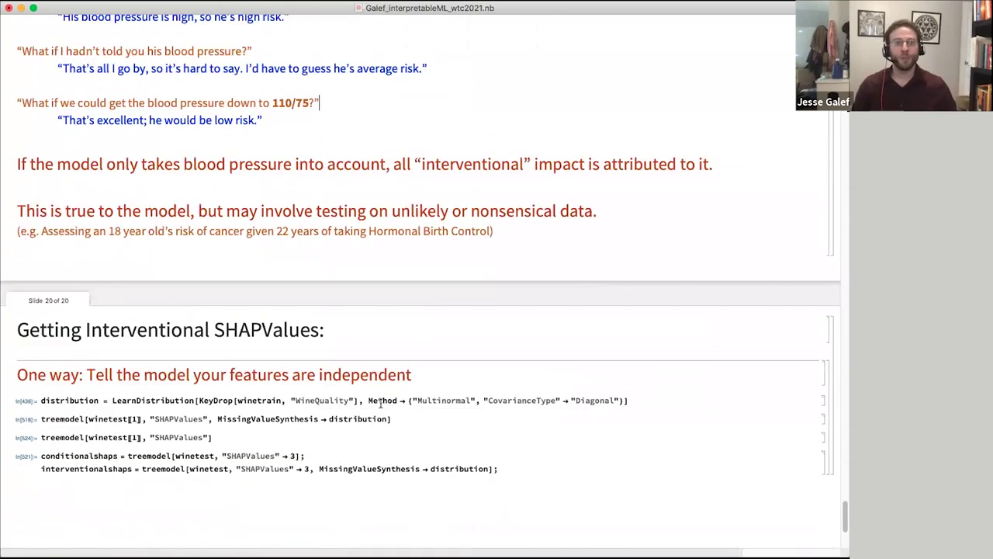
{"action": "left_click", "coordinate": [382, 404]}
{"action": "scroll", "coordinate": [493, 425], "scroll_direction": "down", "scroll_amount": 3}
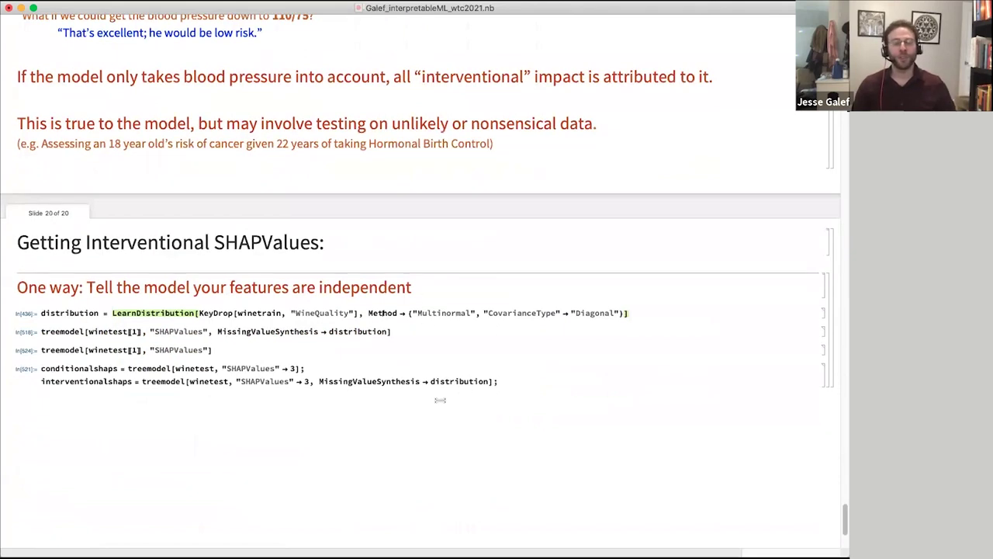
{"action": "scroll", "coordinate": [440, 397], "scroll_direction": "up", "scroll_amount": 5}
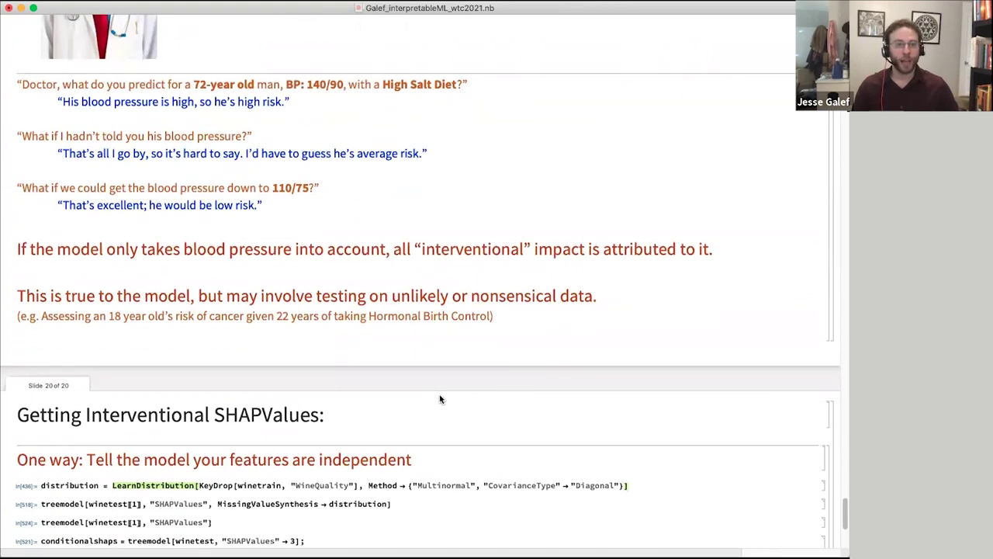
{"action": "scroll", "coordinate": [440, 398], "scroll_direction": "down", "scroll_amount": 1}
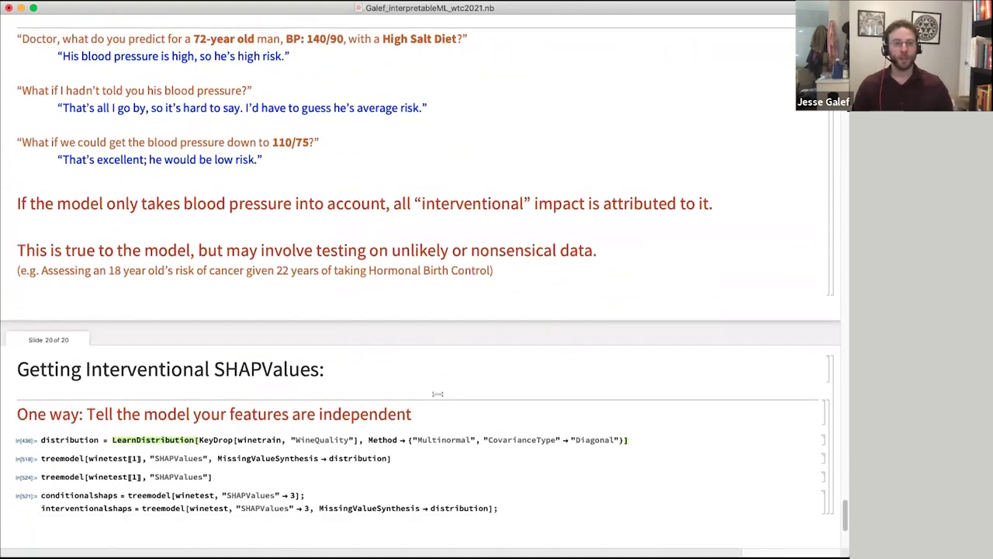